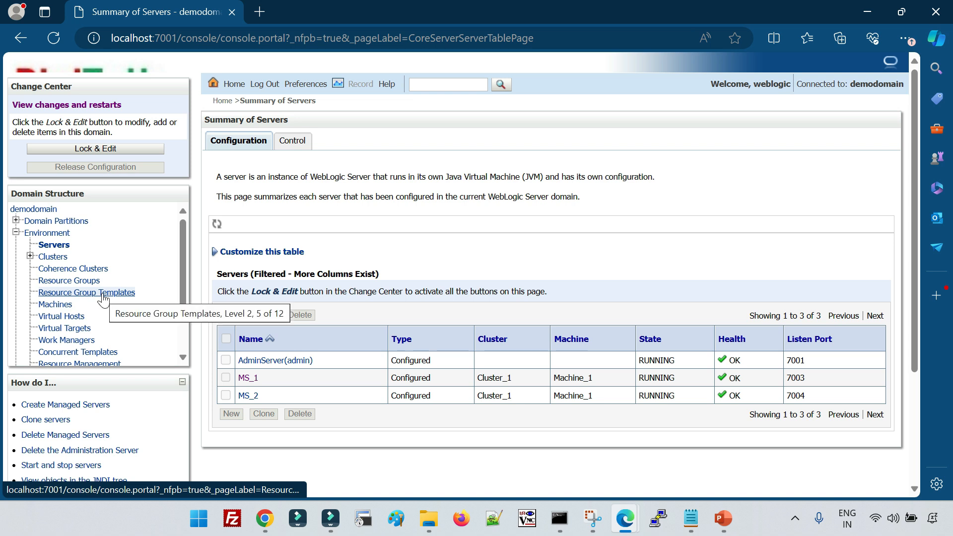
# Expand Services in the domain structure and open the summary of Persistent Stores
pyautogui.scroll(-1, 94, 330)
pyautogui.scroll(-3, 96, 337)
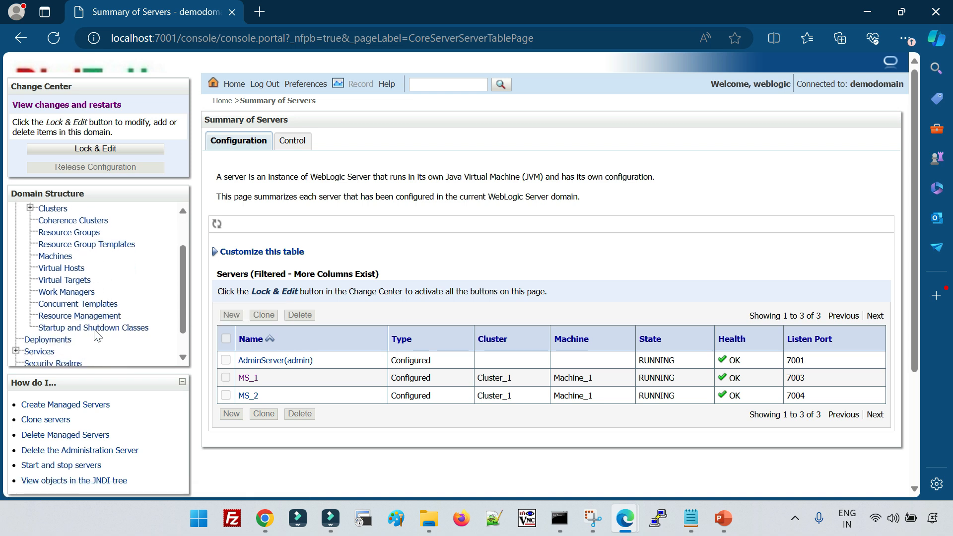
pyautogui.scroll(-1, 122, 334)
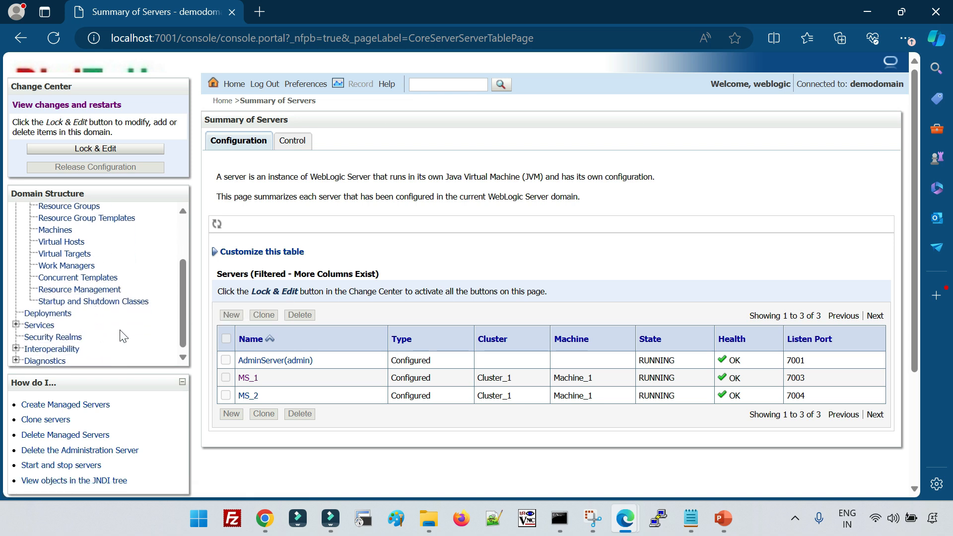
pyautogui.click(16, 324)
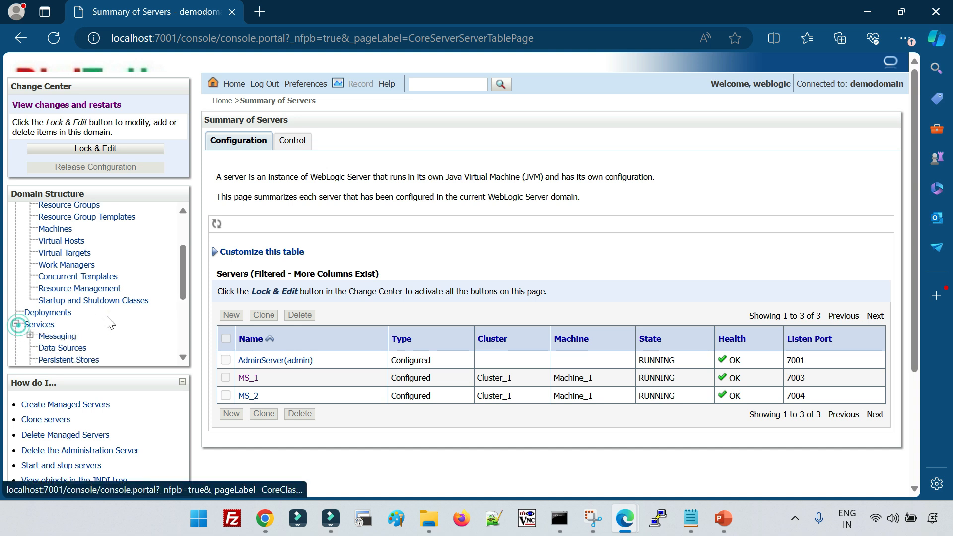
pyautogui.scroll(-2, 99, 318)
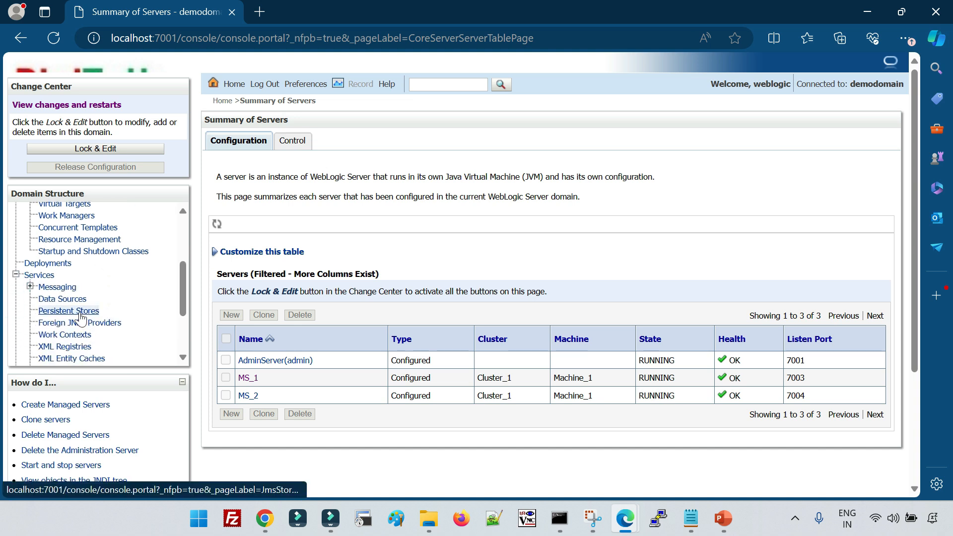
pyautogui.click(78, 312)
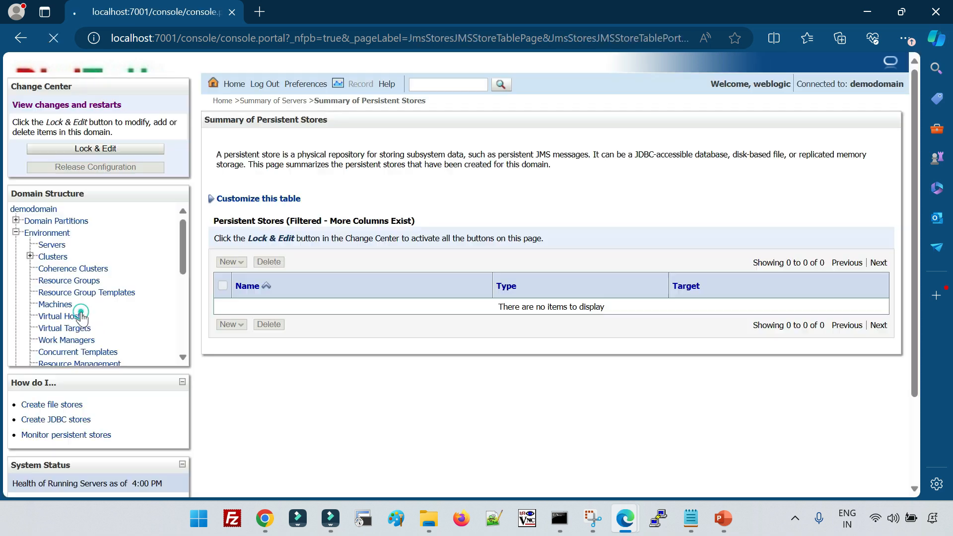
# Lock the domain configuration for editing and start creating a new file store
pyautogui.click(95, 149)
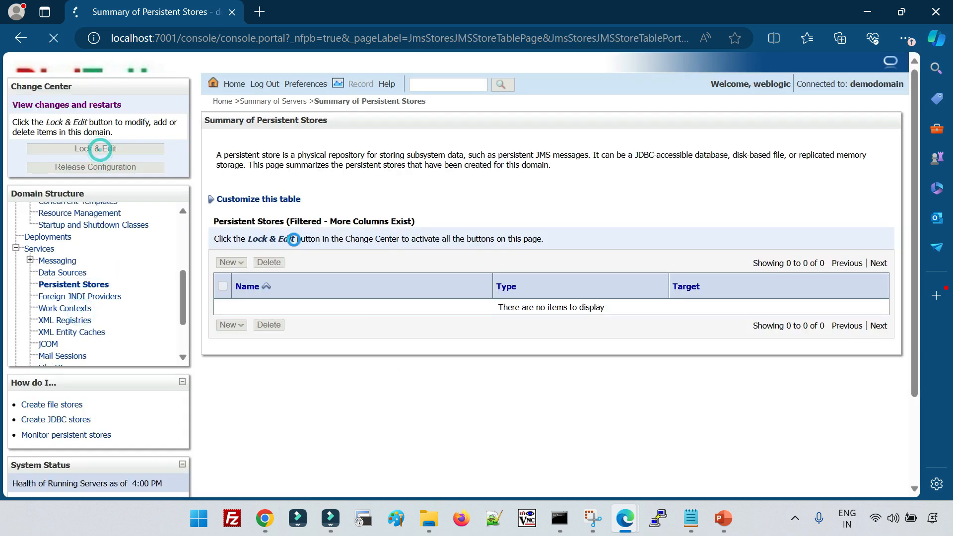
pyautogui.click(244, 304)
pyautogui.click(247, 318)
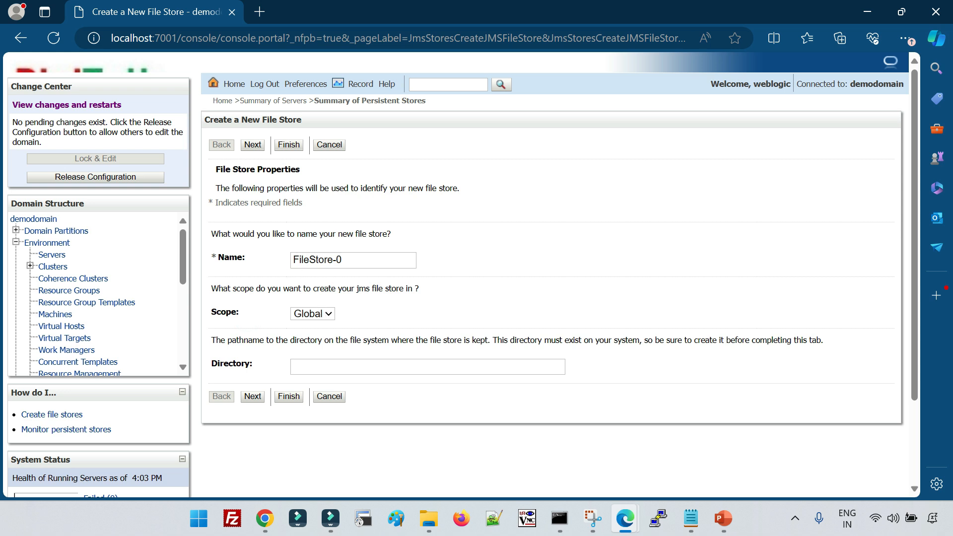
# Create the file store with its default name, Global scope and an empty directory, targeted to MS_1
pyautogui.click(358, 259)
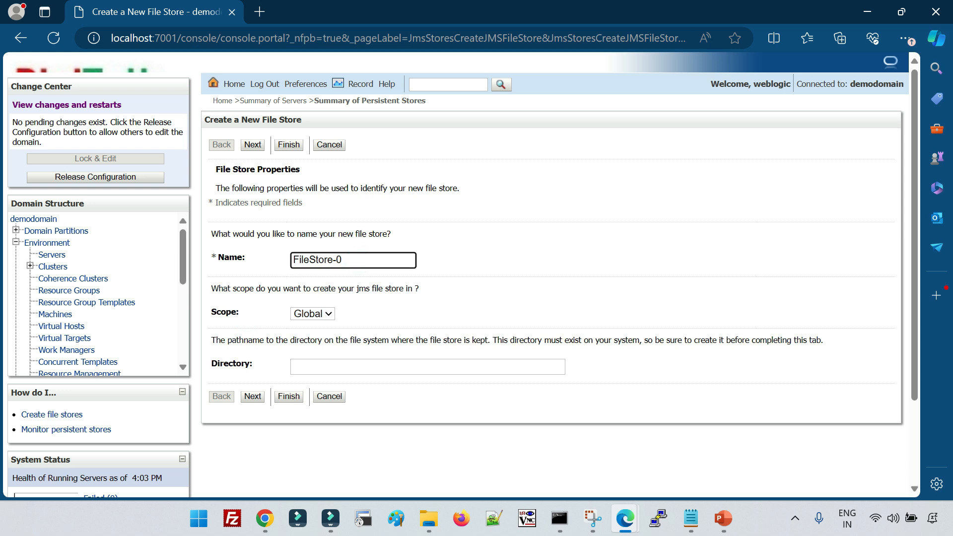
pyautogui.click(350, 366)
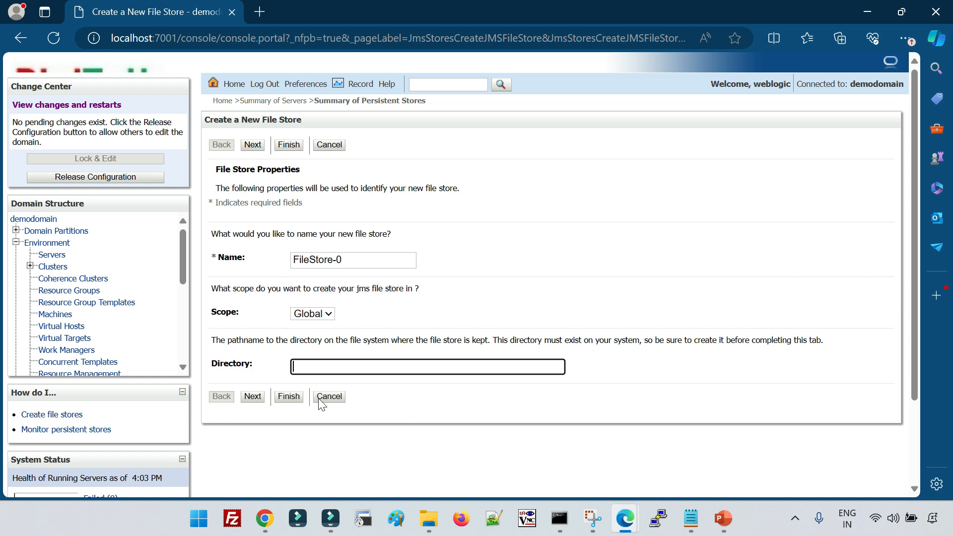
pyautogui.click(253, 397)
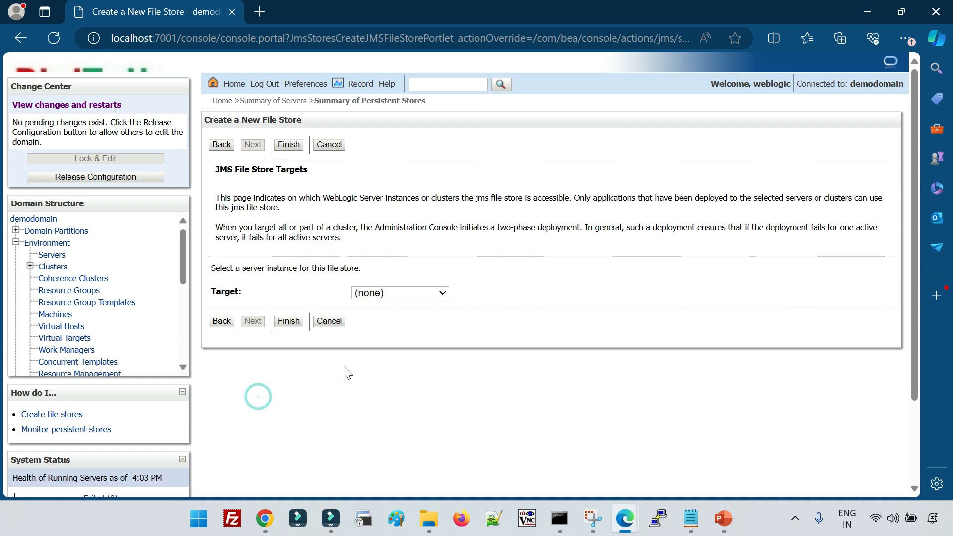
pyautogui.click(386, 294)
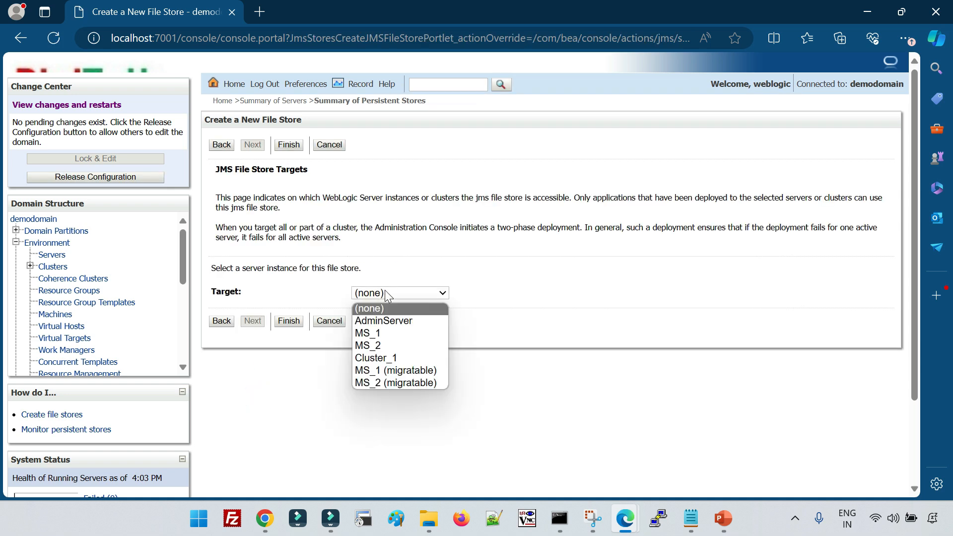
pyautogui.click(389, 337)
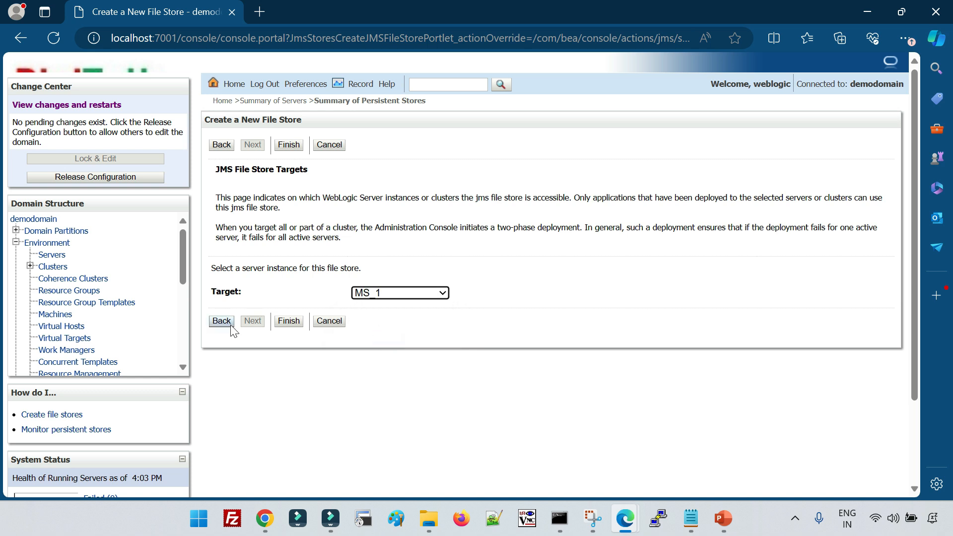
pyautogui.click(289, 321)
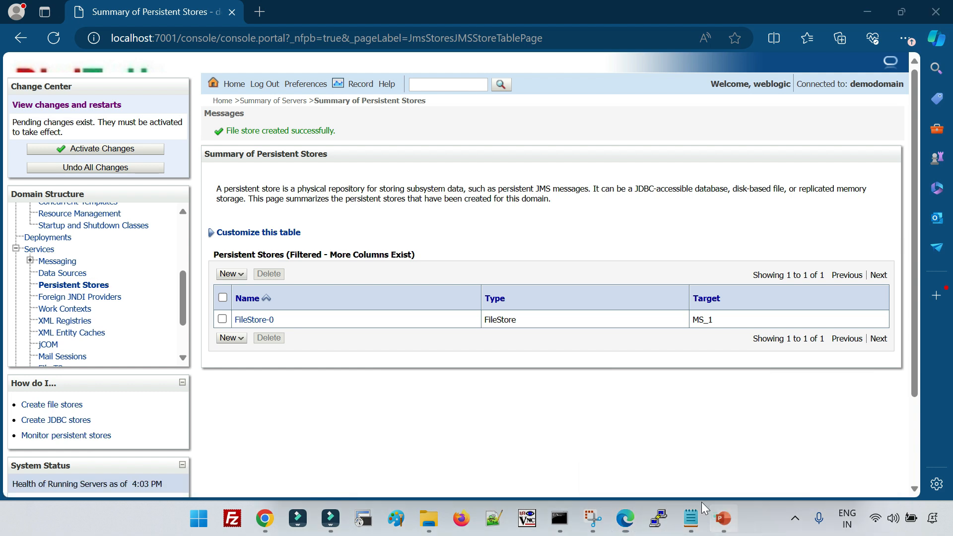
# Switch to the PowerPoint Queue slide, examine how PS1, JMS Server1 and MS1 are linked, and return to the WebLogic console in Edge
pyautogui.click(723, 518)
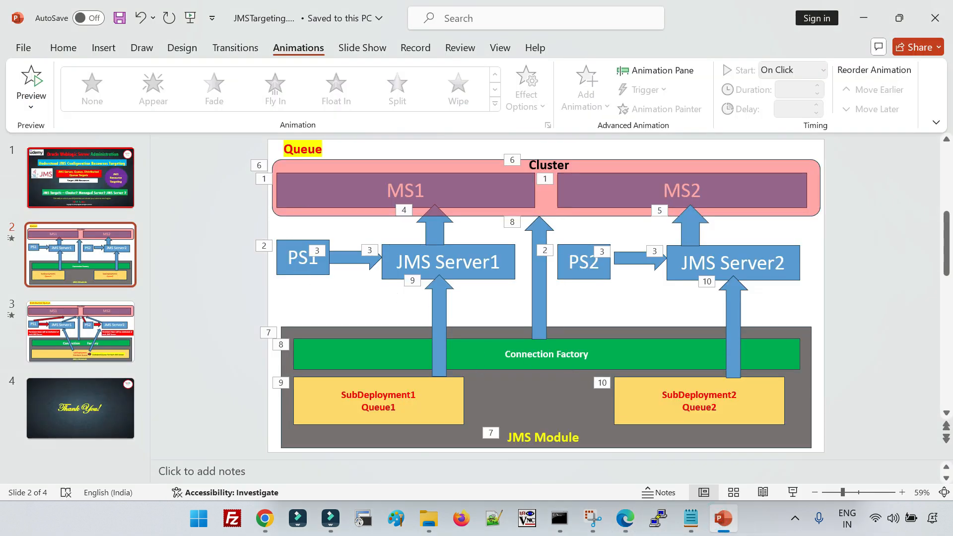
pyautogui.click(302, 263)
pyautogui.click(403, 262)
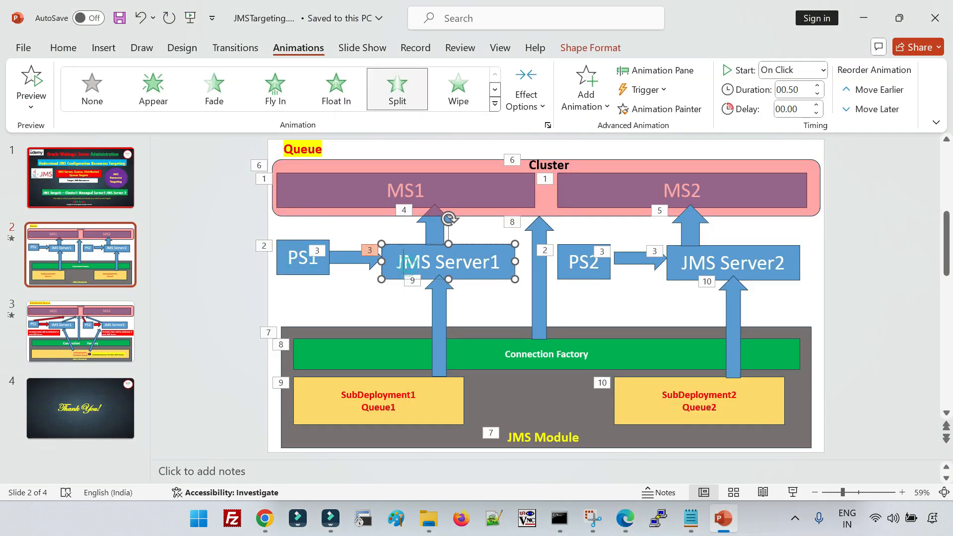
pyautogui.click(386, 299)
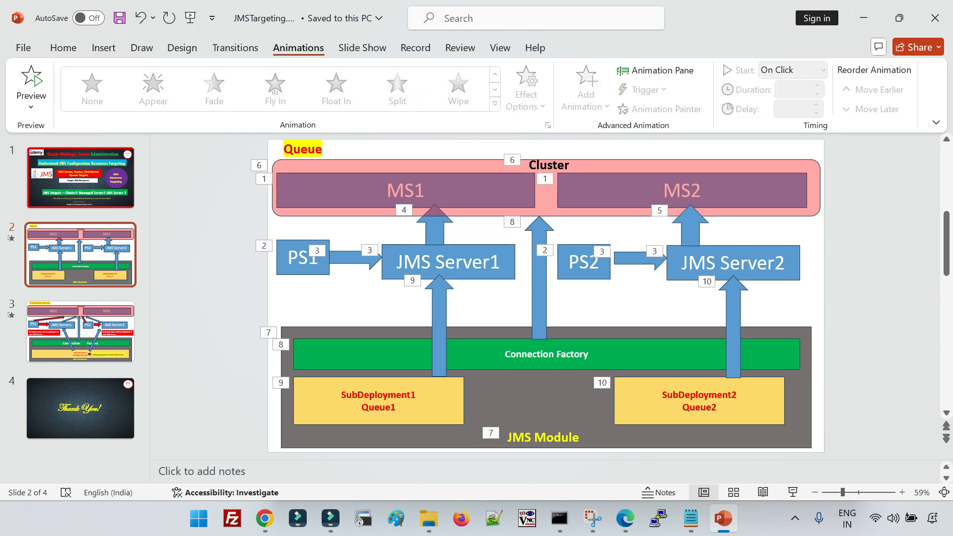
pyautogui.click(306, 265)
pyautogui.click(341, 313)
pyautogui.click(304, 260)
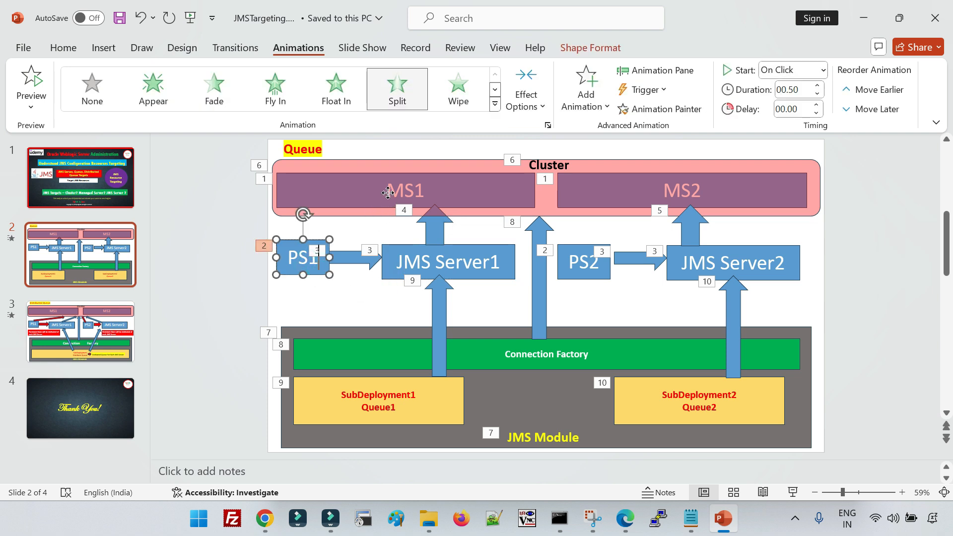
pyautogui.click(388, 194)
pyautogui.click(421, 261)
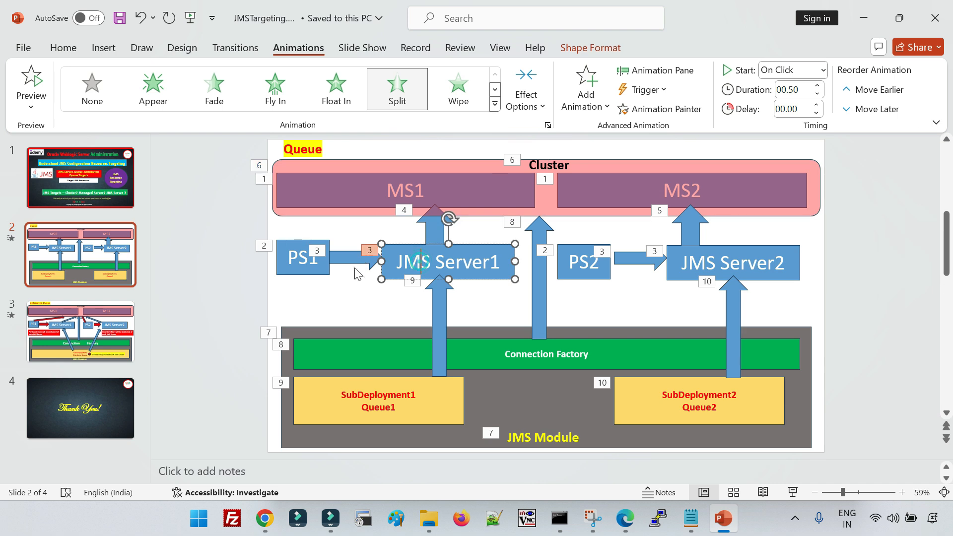
pyautogui.click(305, 261)
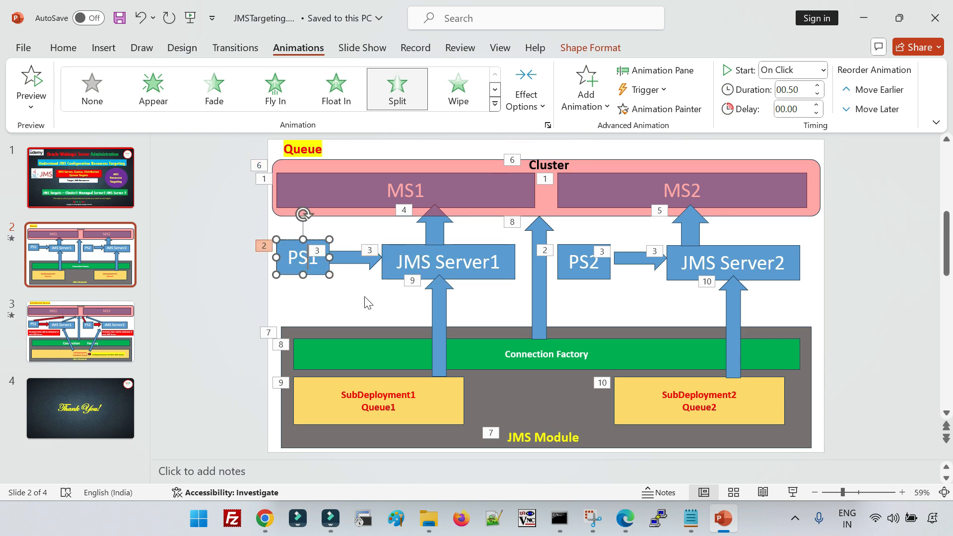
pyautogui.click(462, 263)
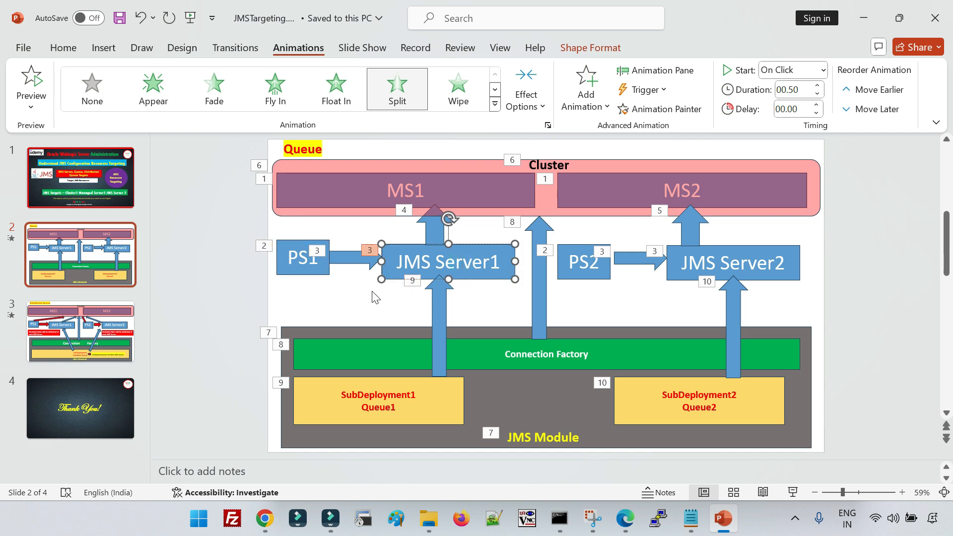
pyautogui.click(311, 254)
pyautogui.click(384, 262)
pyautogui.moveTo(621, 509)
pyautogui.click(743, 462)
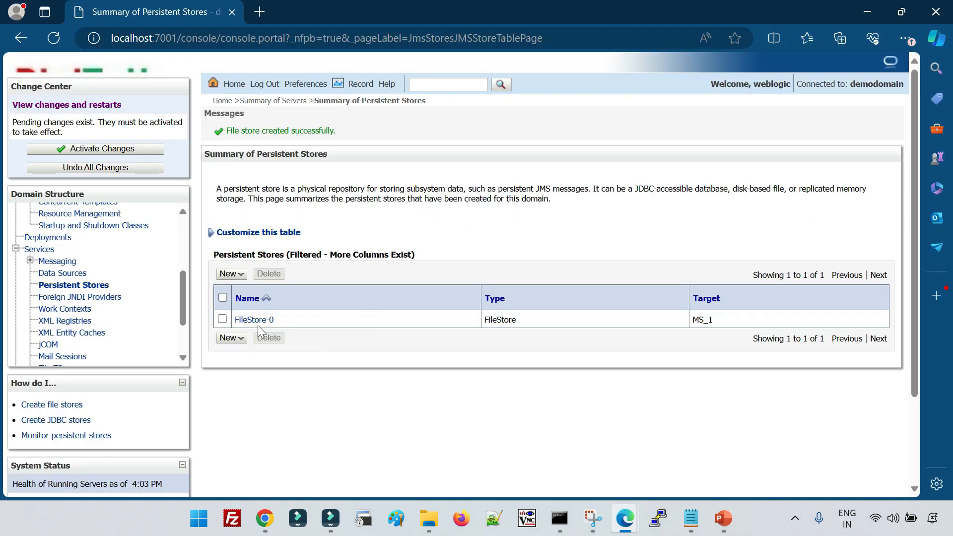
# Open JMS Servers under Messaging and start a new JMS server with the default name and Global scope
pyautogui.click(31, 261)
pyautogui.click(76, 273)
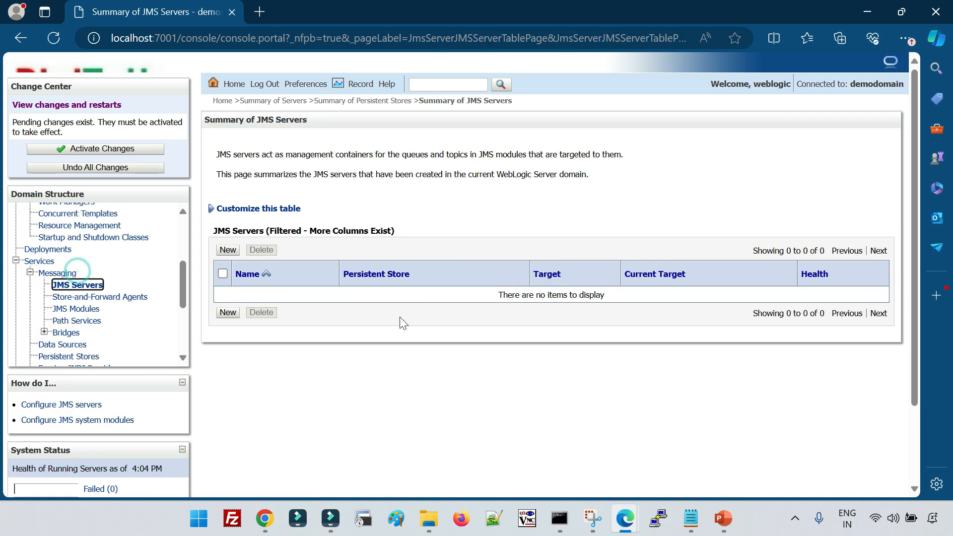
pyautogui.click(228, 313)
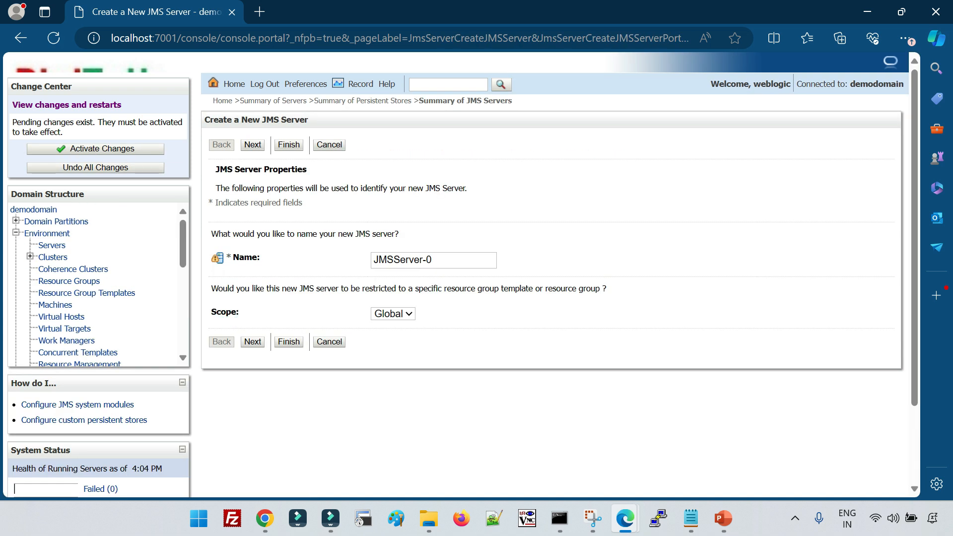
pyautogui.click(253, 342)
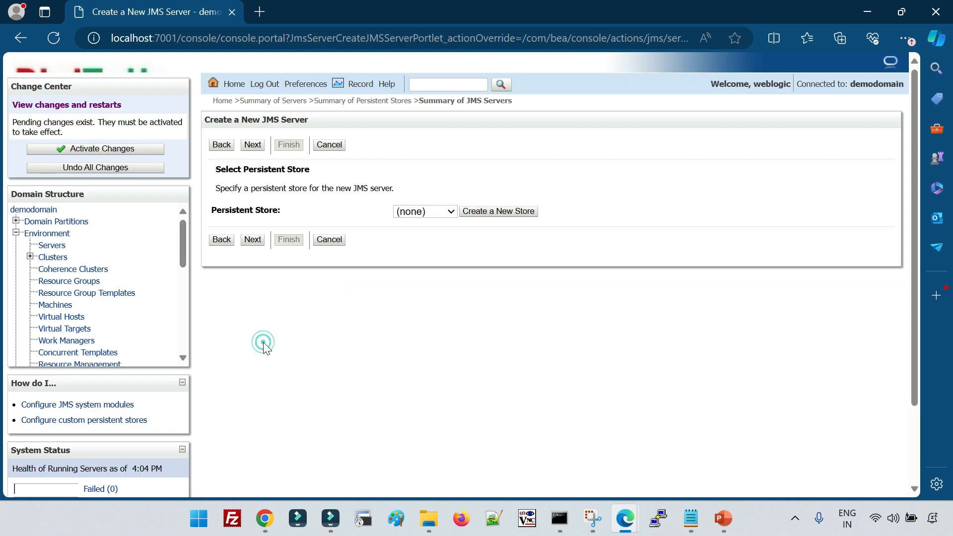
# Select FileStore-0 as the persistent store for the new JMS server
pyautogui.click(419, 212)
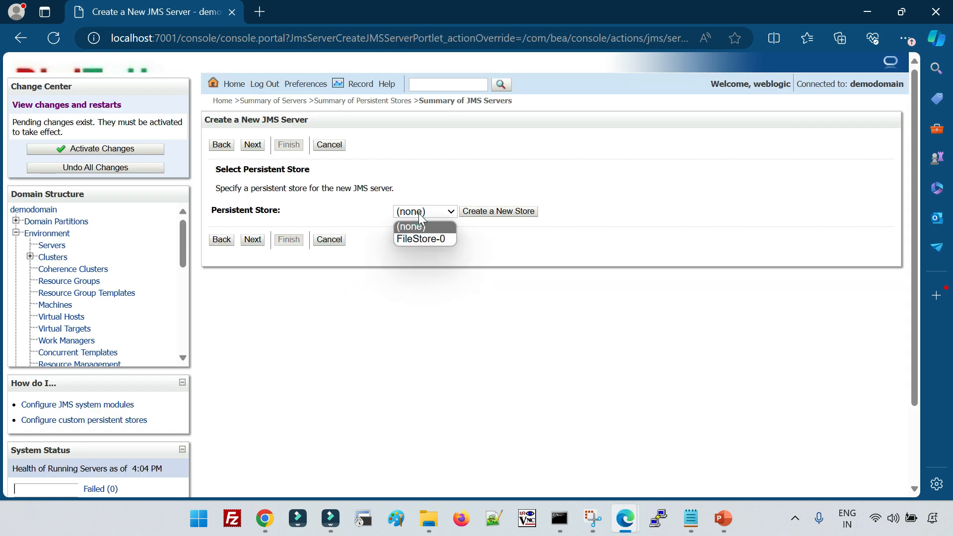
pyautogui.click(423, 239)
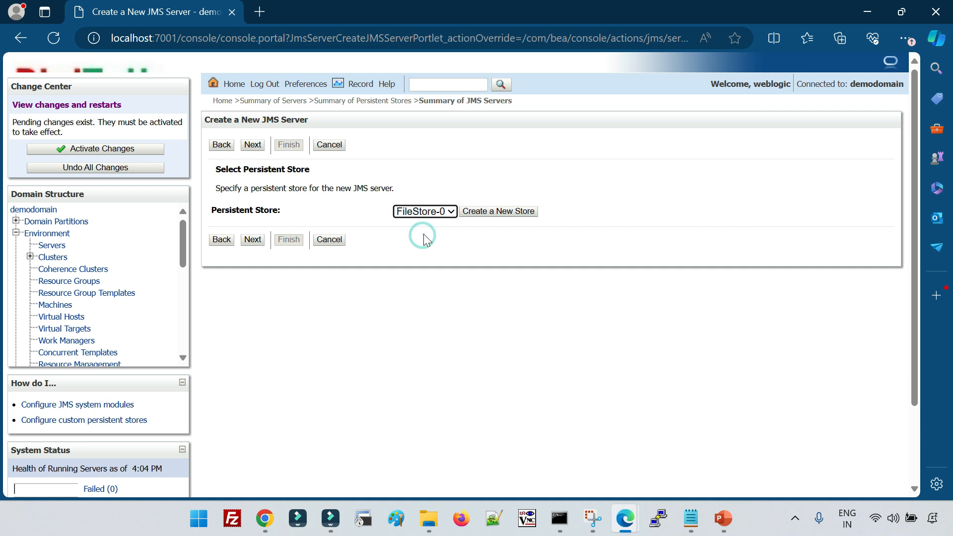
pyautogui.click(446, 292)
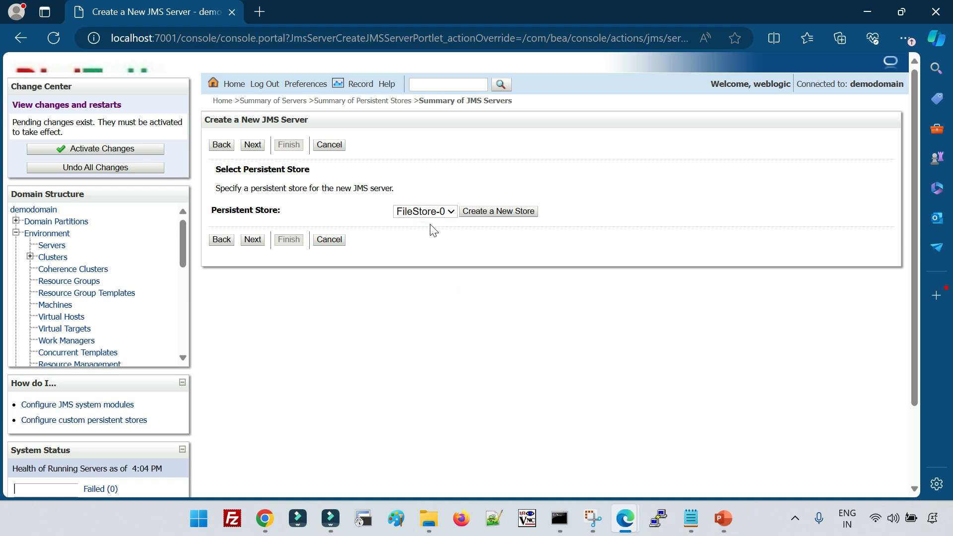
pyautogui.click(425, 214)
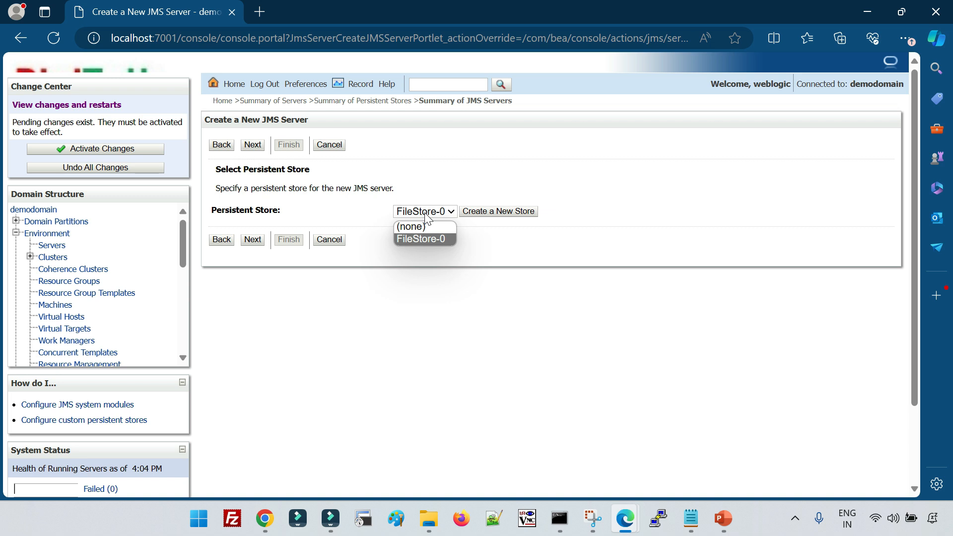
pyautogui.click(425, 214)
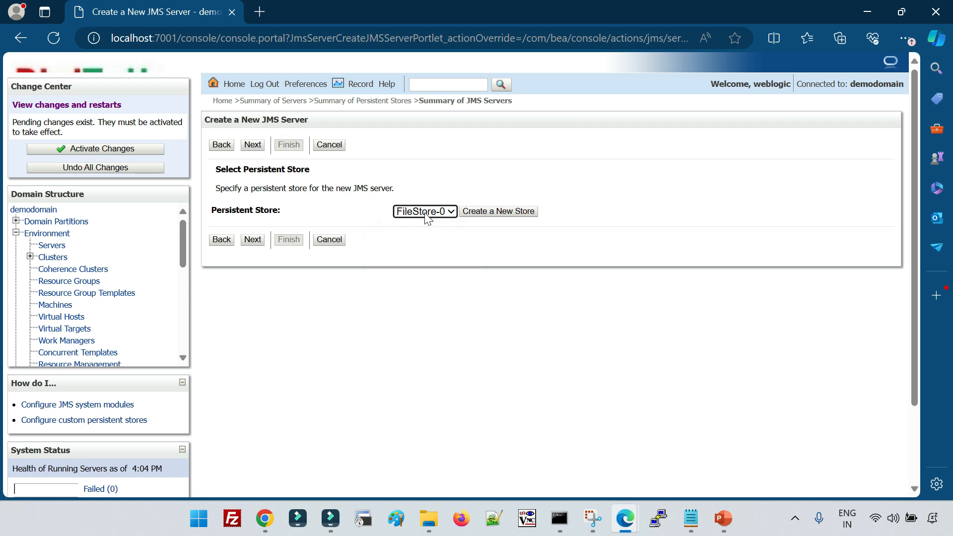
pyautogui.click(426, 295)
# Switch to the PowerPoint Queue slide, review the link between PS1 and JMS Server1, and return to the WebLogic console in Edge
pyautogui.click(723, 519)
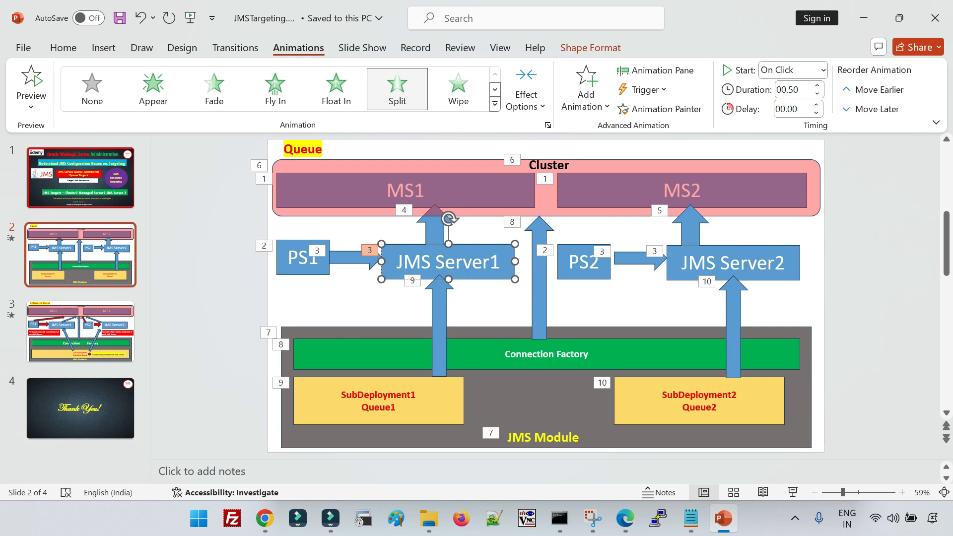
pyautogui.click(300, 258)
pyautogui.click(422, 274)
pyautogui.click(302, 257)
pyautogui.click(624, 518)
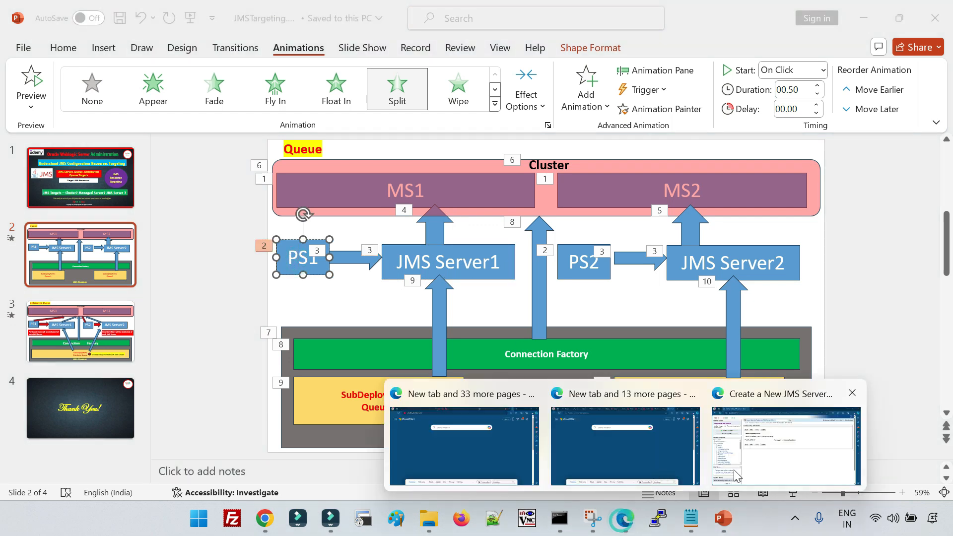
pyautogui.click(734, 470)
# Target the new JMS server to MS_1 and finish creating it
pyautogui.click(253, 239)
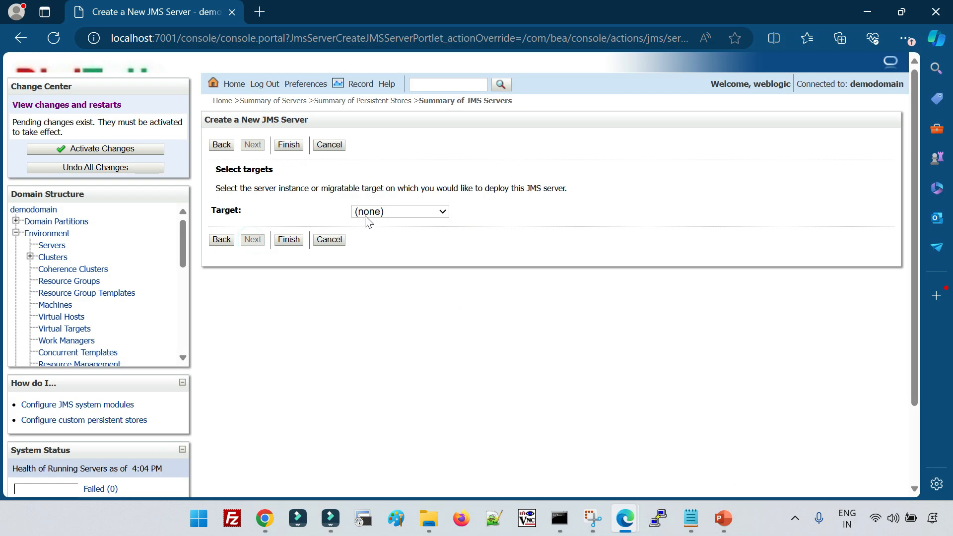
pyautogui.click(380, 218)
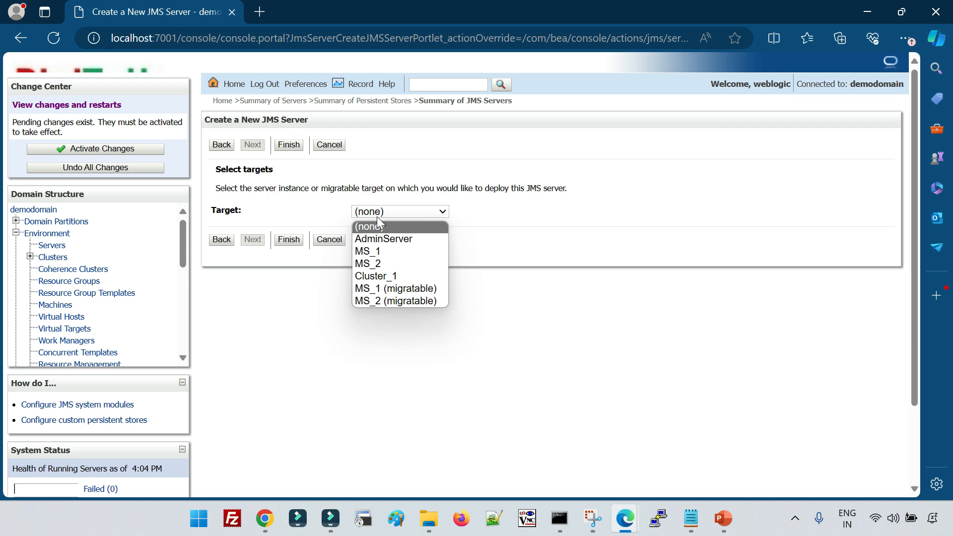
pyautogui.click(378, 251)
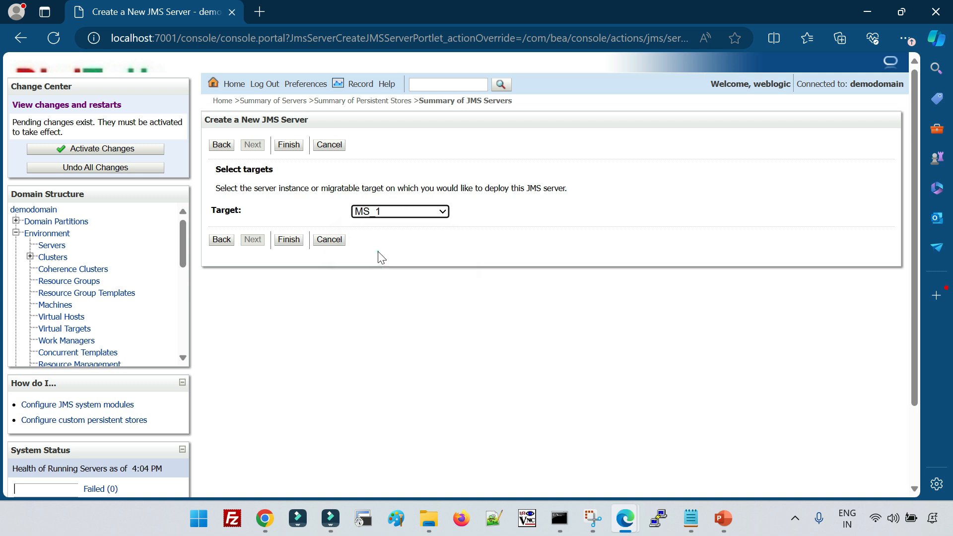
pyautogui.click(288, 240)
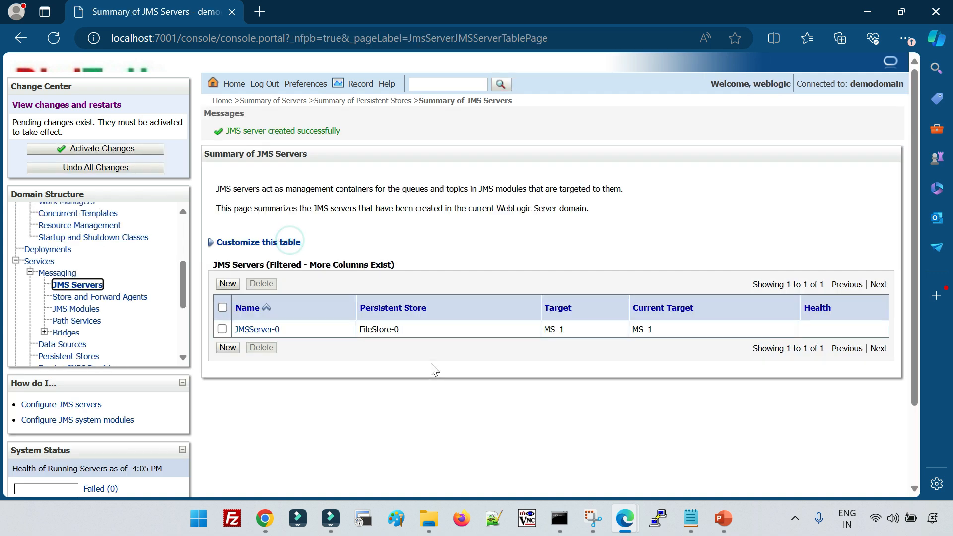
# Activate the pending changes and review the new JMS server's name, persistent store and target in the JMS Servers table
pyautogui.click(102, 149)
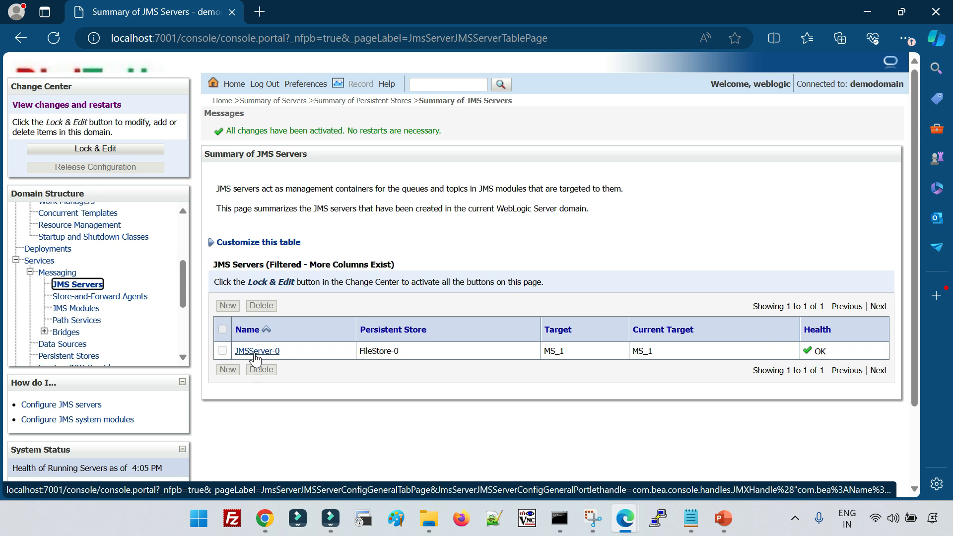
pyautogui.moveTo(359, 351); pyautogui.dragTo(402, 350)
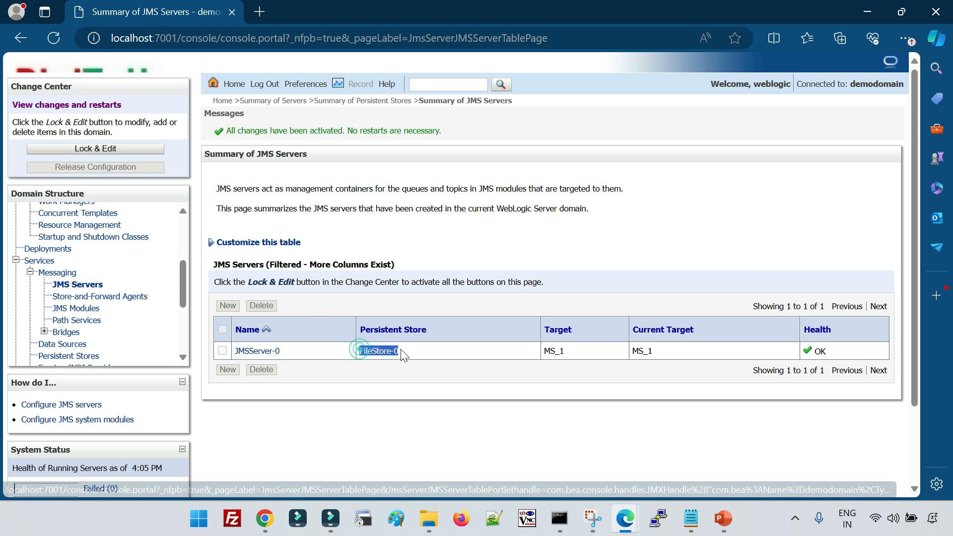
pyautogui.click(391, 374)
pyautogui.moveTo(291, 351); pyautogui.dragTo(234, 351)
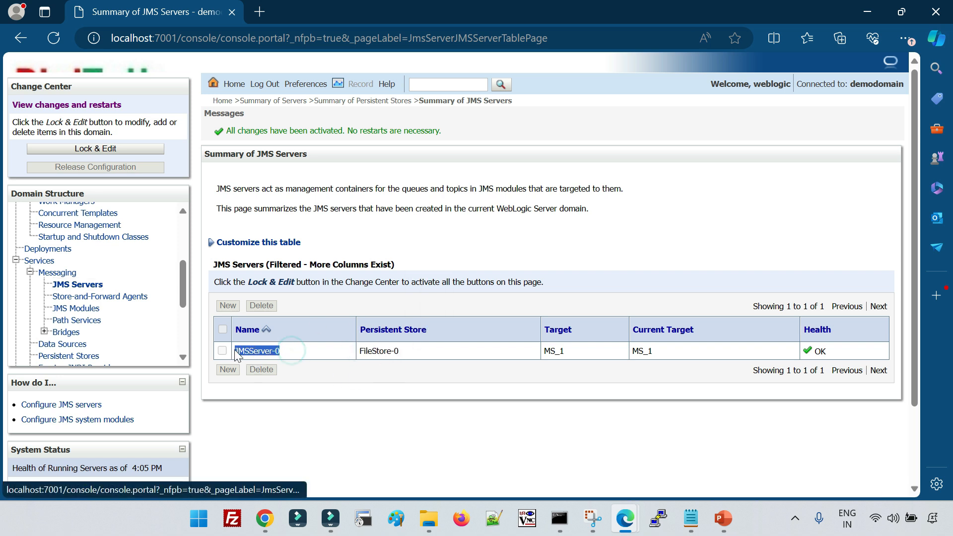
pyautogui.click(550, 411)
pyautogui.moveTo(358, 351); pyautogui.dragTo(397, 351)
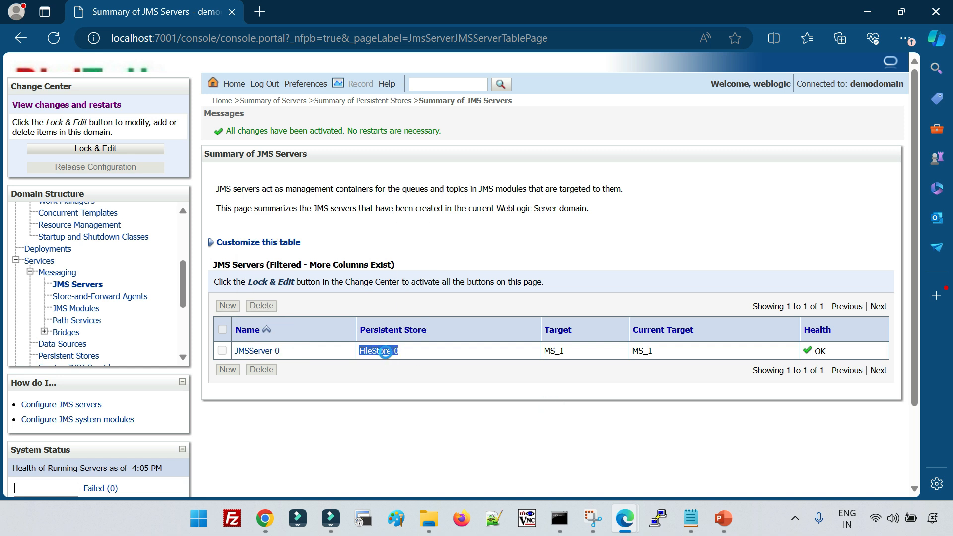
pyautogui.click(317, 366)
pyautogui.moveTo(235, 350); pyautogui.dragTo(308, 352)
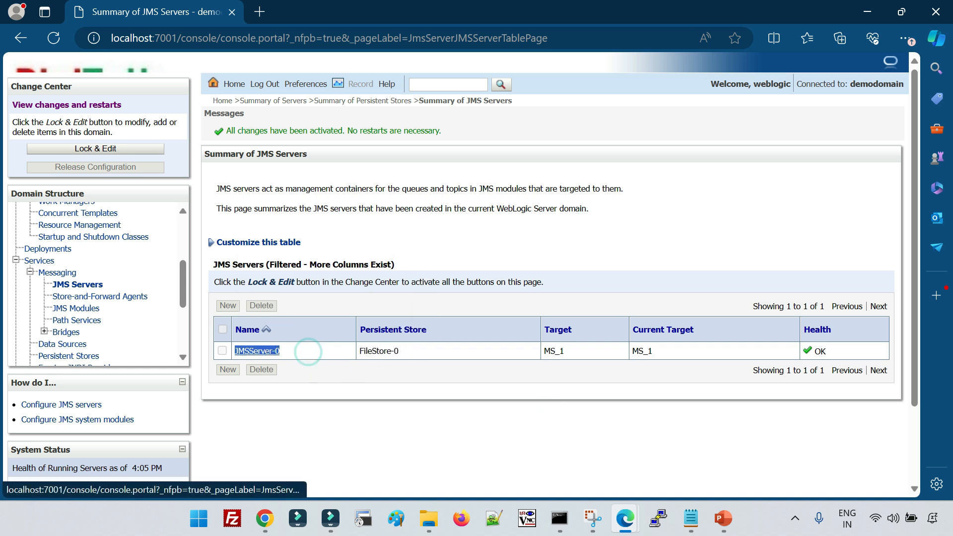
pyautogui.click(576, 385)
pyautogui.moveTo(545, 351); pyautogui.dragTo(661, 359)
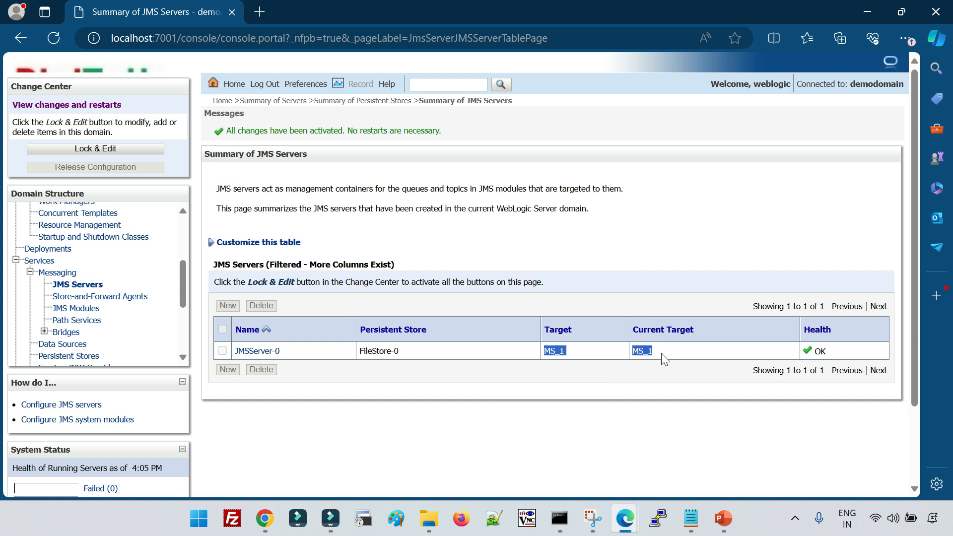
# Switch to the PowerPoint Queue slide, review how PS1, JMS Server1, MS1 and the JMS Module relate, and return to the WebLogic console in Edge
pyautogui.click(724, 519)
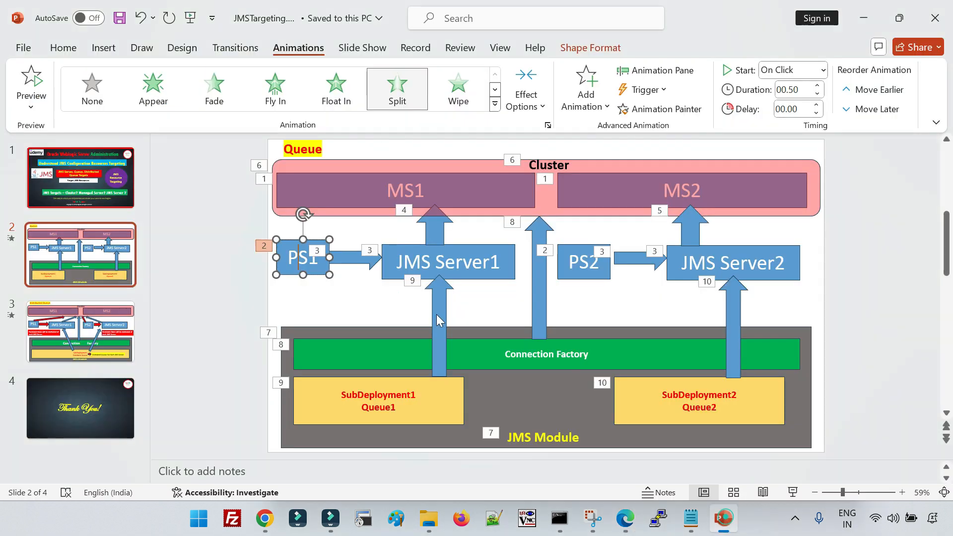
pyautogui.click(389, 192)
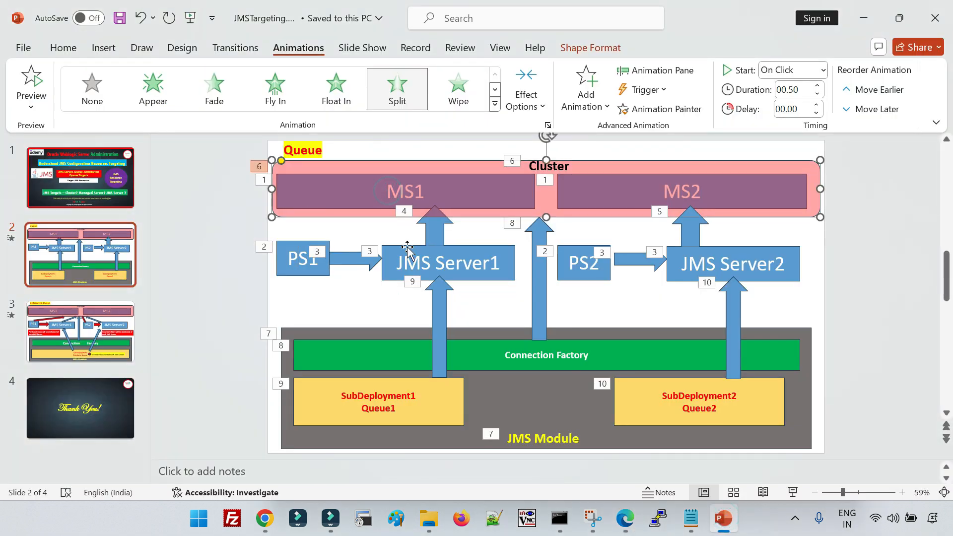
pyautogui.click(322, 263)
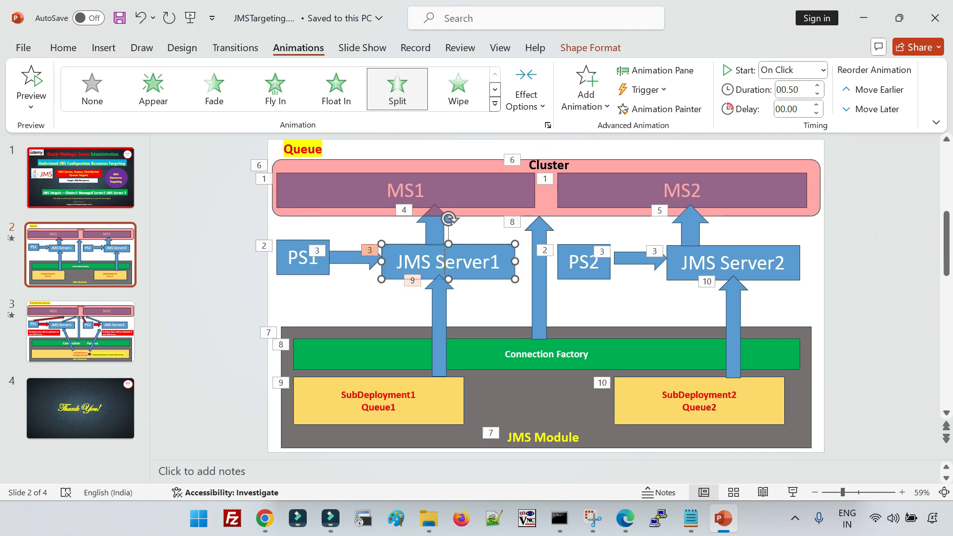
pyautogui.click(298, 259)
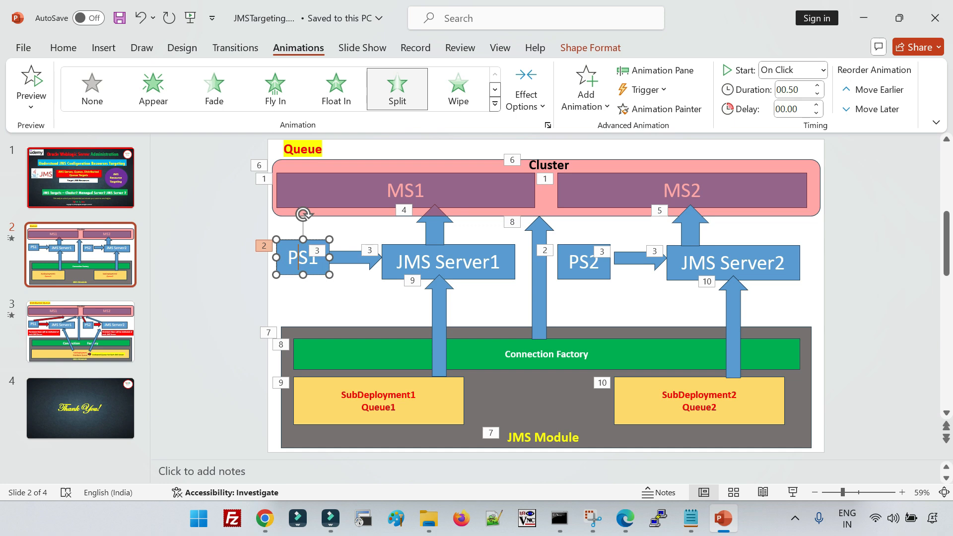
pyautogui.click(420, 263)
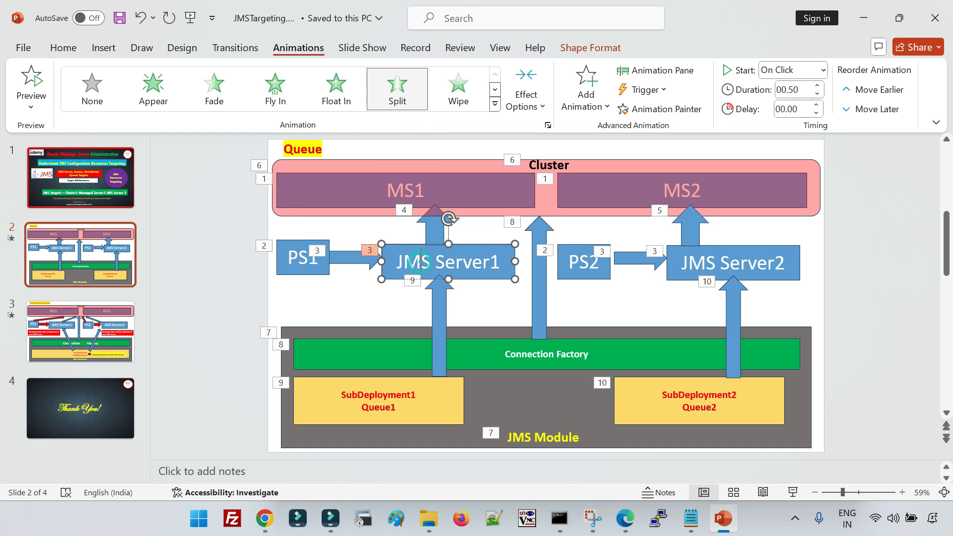
pyautogui.click(433, 212)
pyautogui.click(520, 397)
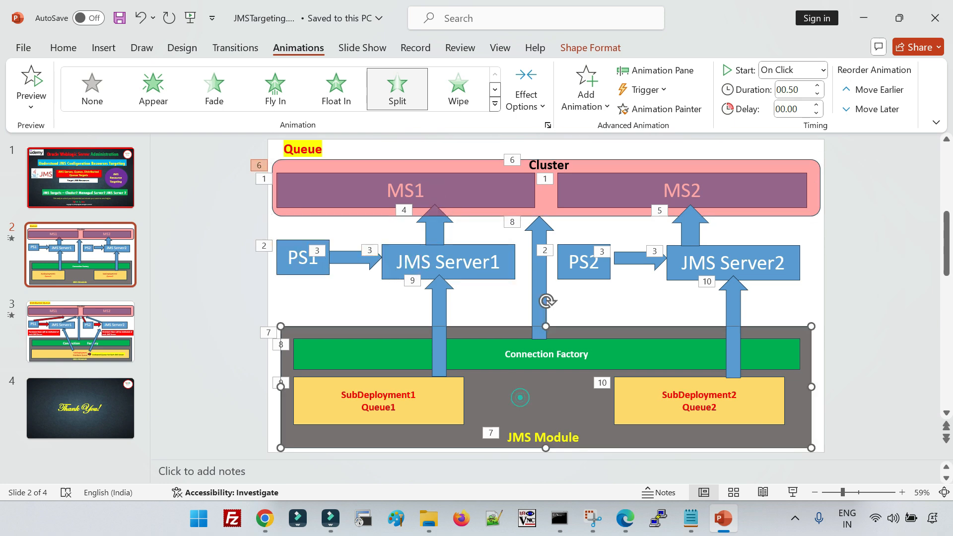
pyautogui.moveTo(625, 518)
pyautogui.click(754, 461)
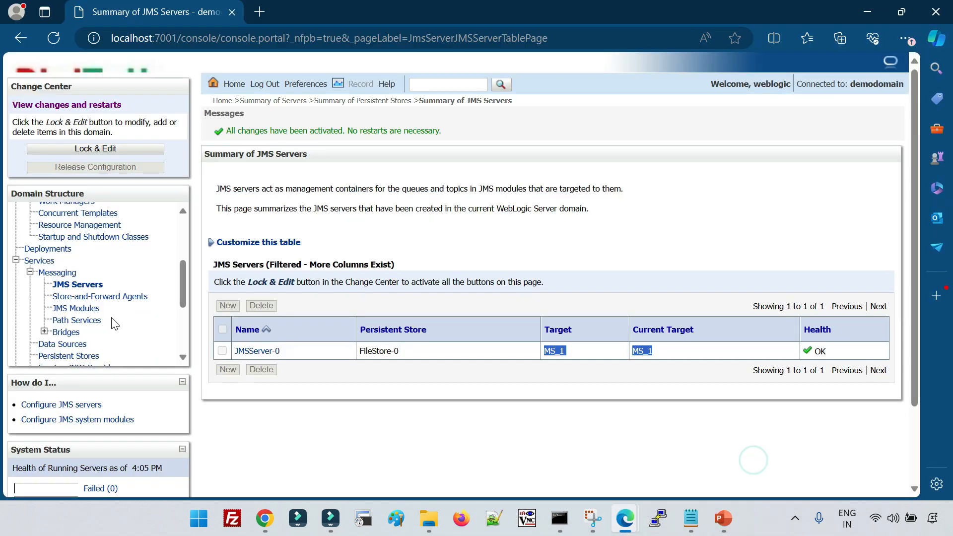
# Open JMS Modules, lock the configuration for editing, and start a new system module with the default name and Global scope
pyautogui.click(87, 311)
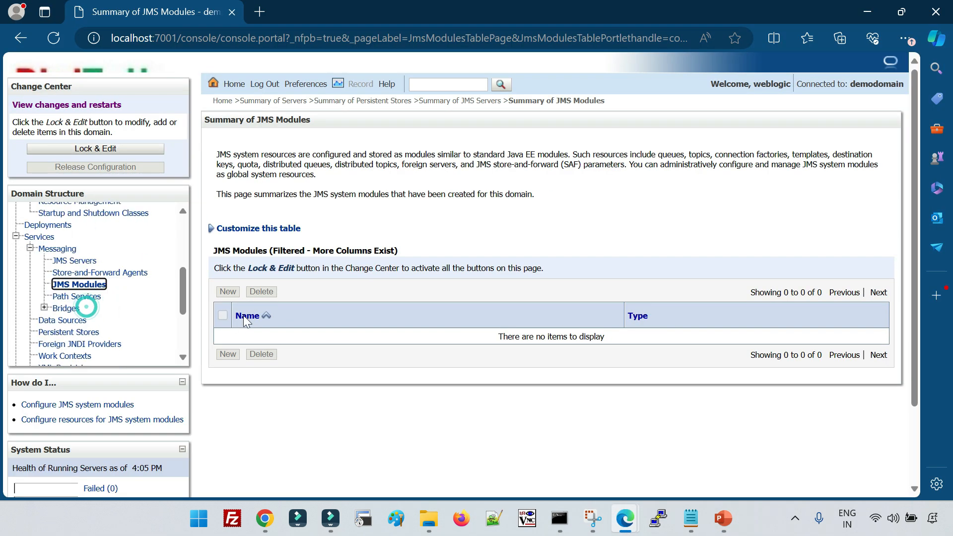
pyautogui.click(117, 150)
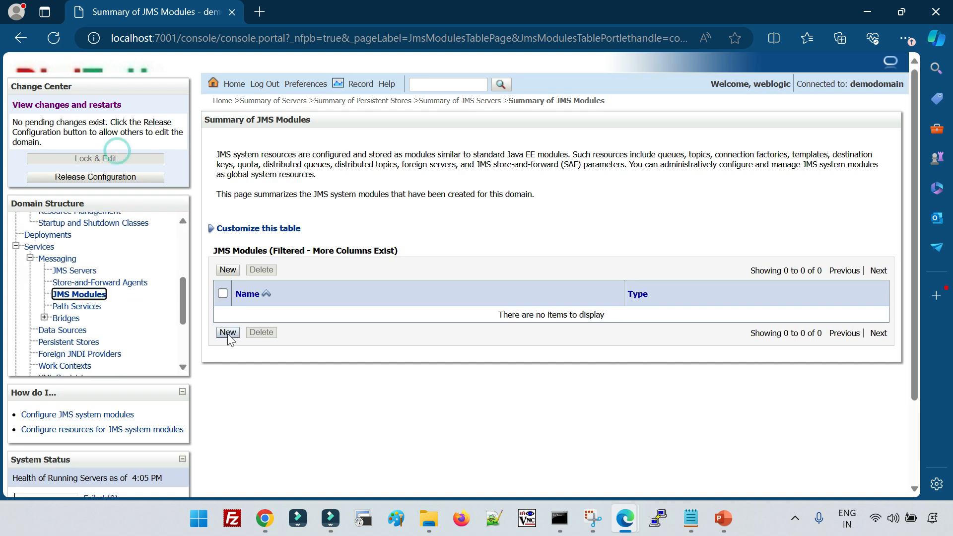
pyautogui.click(228, 330)
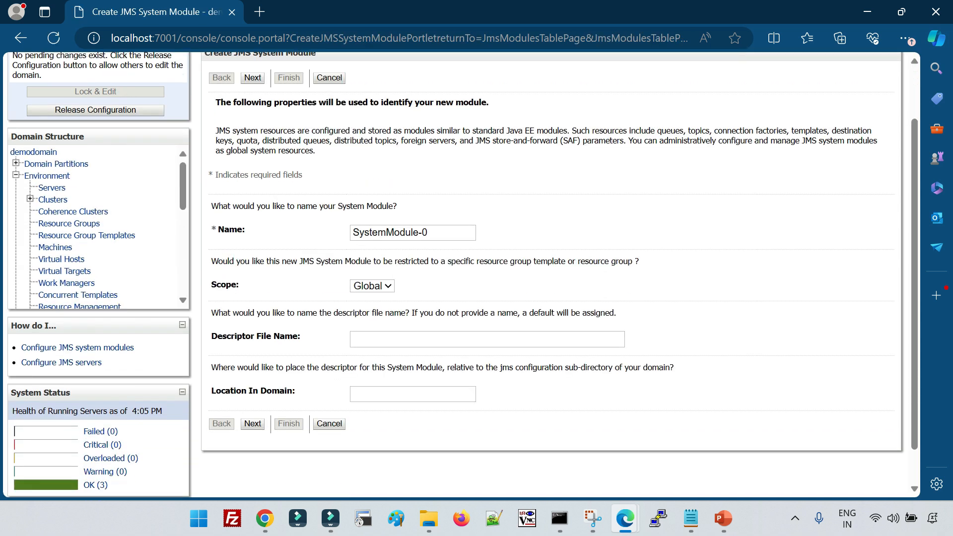
pyautogui.click(253, 424)
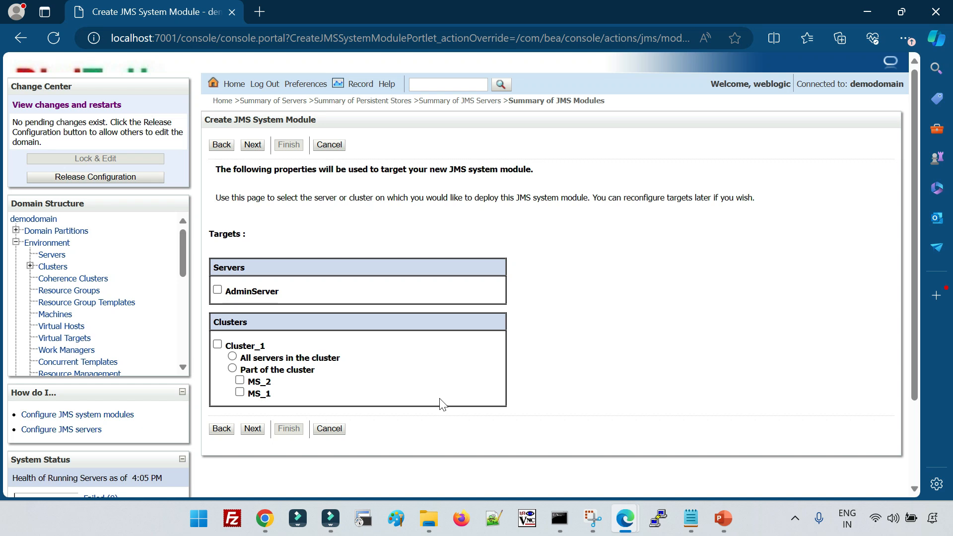
# Target the new JMS system module to Cluster_1, finish it without adding resources, and activate the changes
pyautogui.click(217, 344)
pyautogui.click(253, 428)
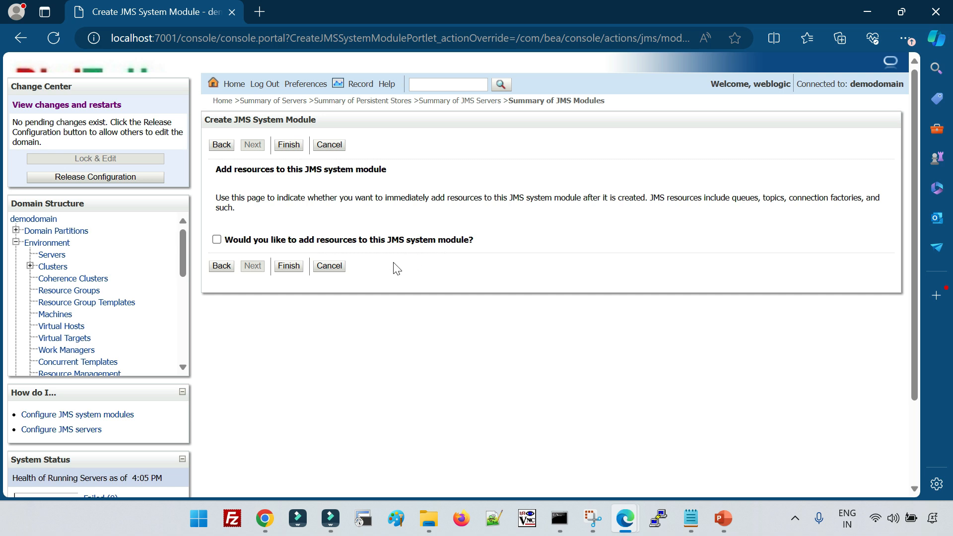
pyautogui.click(293, 267)
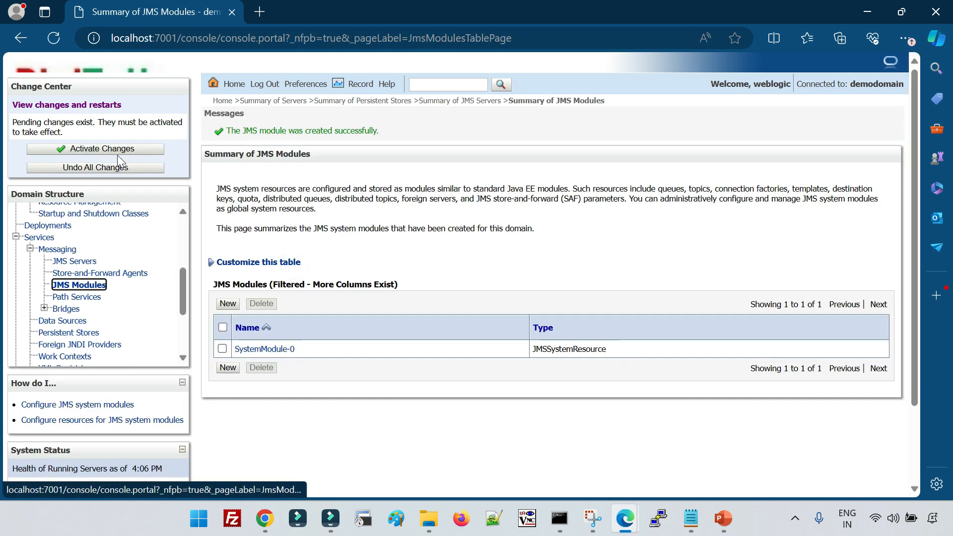
pyautogui.click(121, 148)
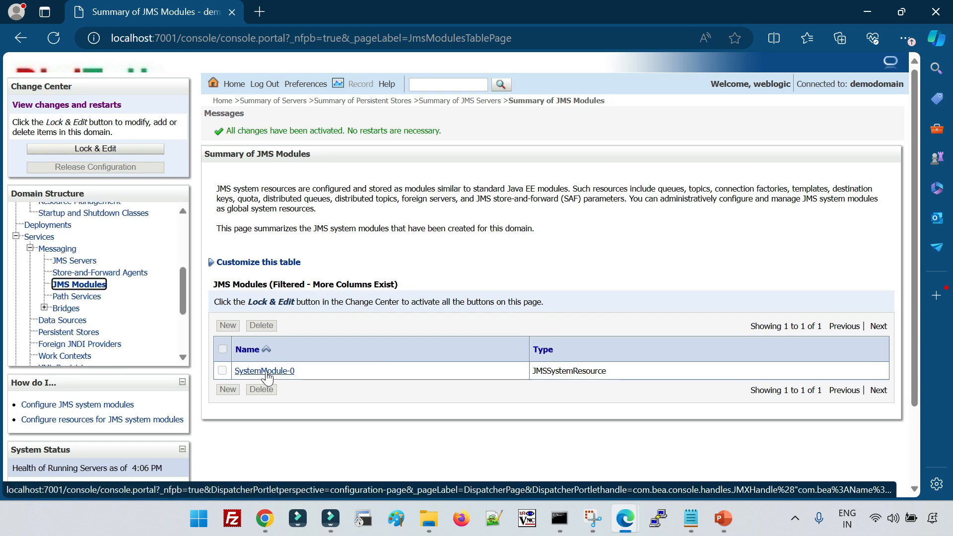
# Check the JMS Module block on the PowerPoint Queue slide and return to the WebLogic console in Edge
pyautogui.moveTo(724, 518)
pyautogui.click(686, 397)
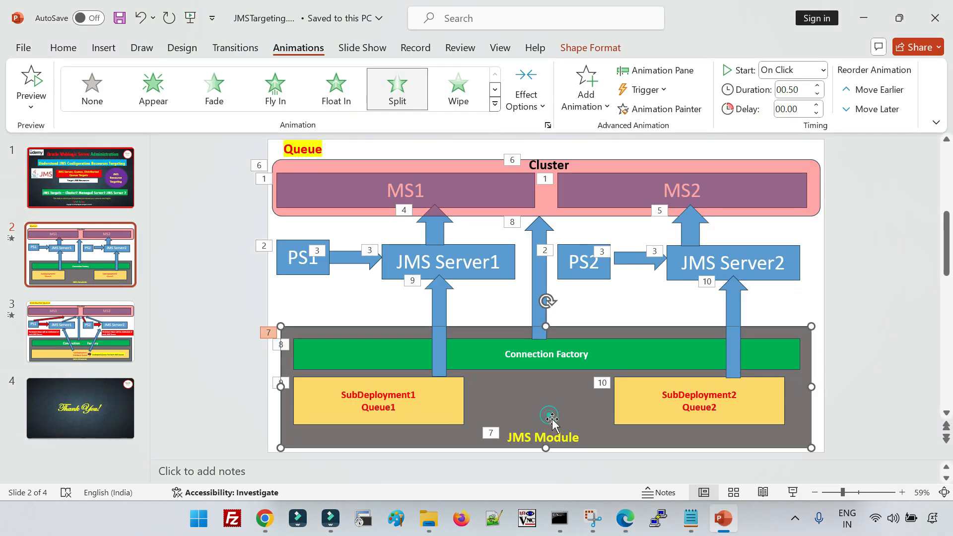
pyautogui.moveTo(628, 529)
pyautogui.click(795, 437)
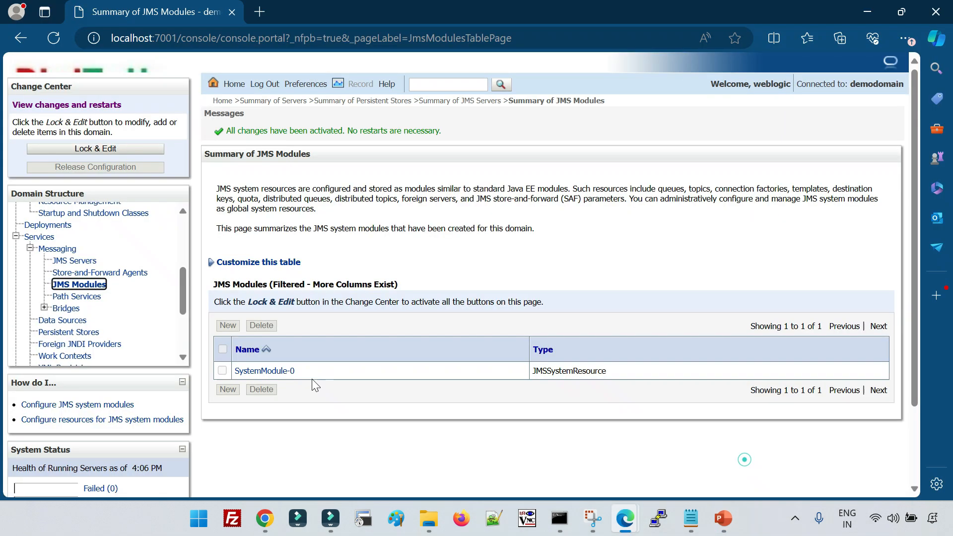
# Open SystemModule-0, lock the configuration for editing, and start a new Connection Factory resource in it
pyautogui.click(276, 373)
pyautogui.scroll(-3, 276, 373)
pyautogui.scroll(3, 273, 374)
pyautogui.click(123, 149)
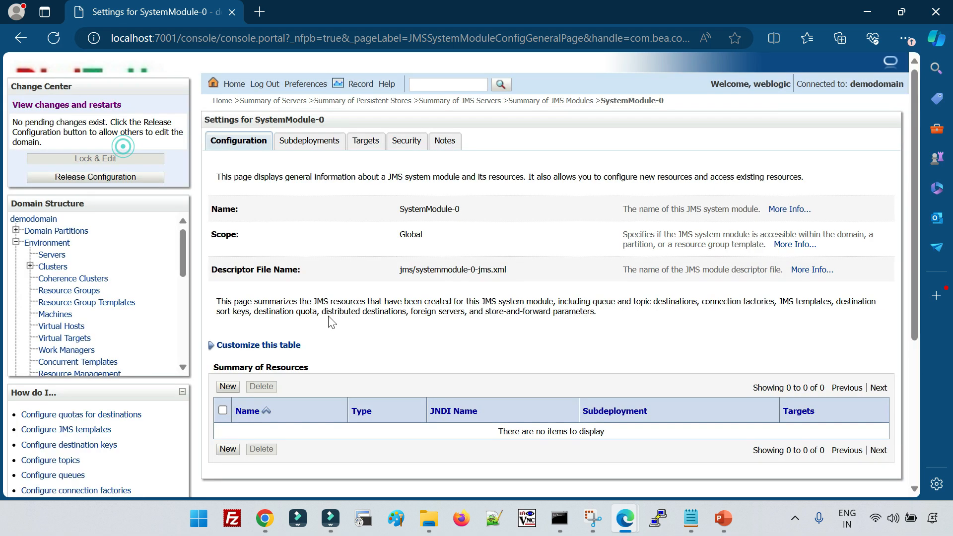
pyautogui.scroll(-2, 330, 319)
pyautogui.click(232, 382)
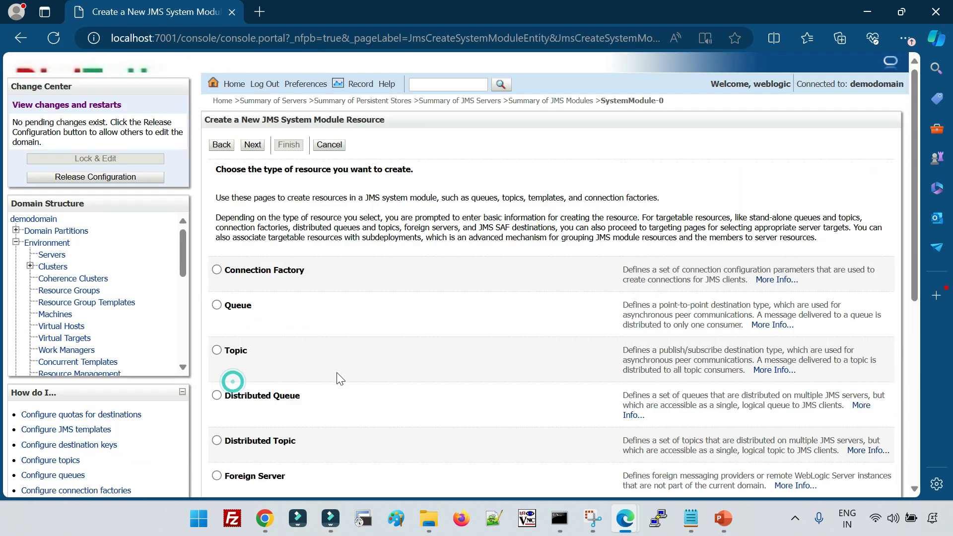
pyautogui.scroll(-7, 347, 389)
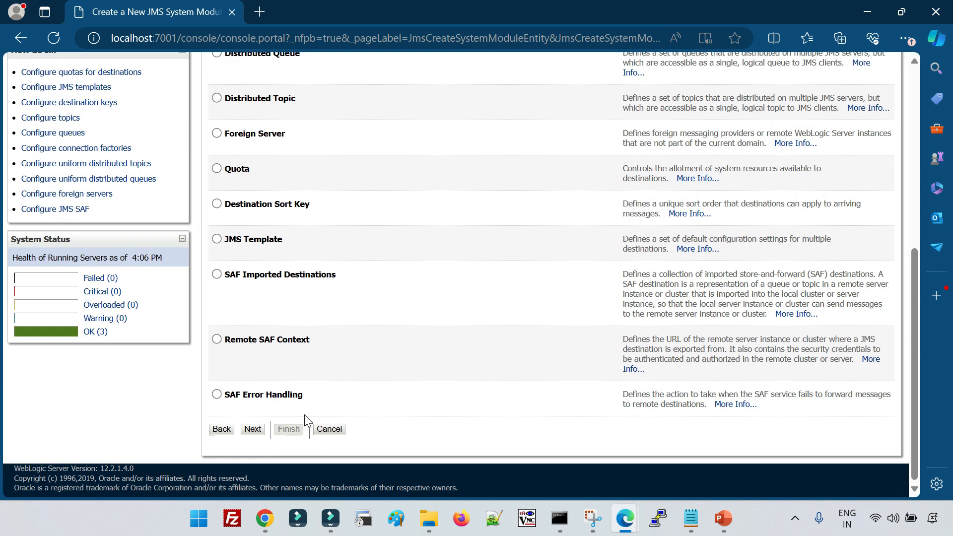
pyautogui.click(254, 429)
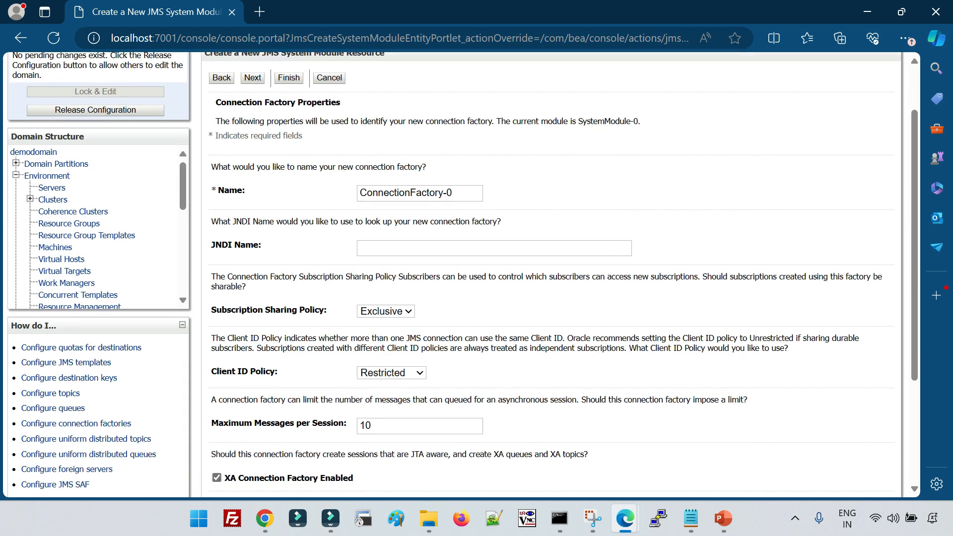
# Set the new connection factory's JNDI name to jndi/connectionfactory
pyautogui.click(403, 249)
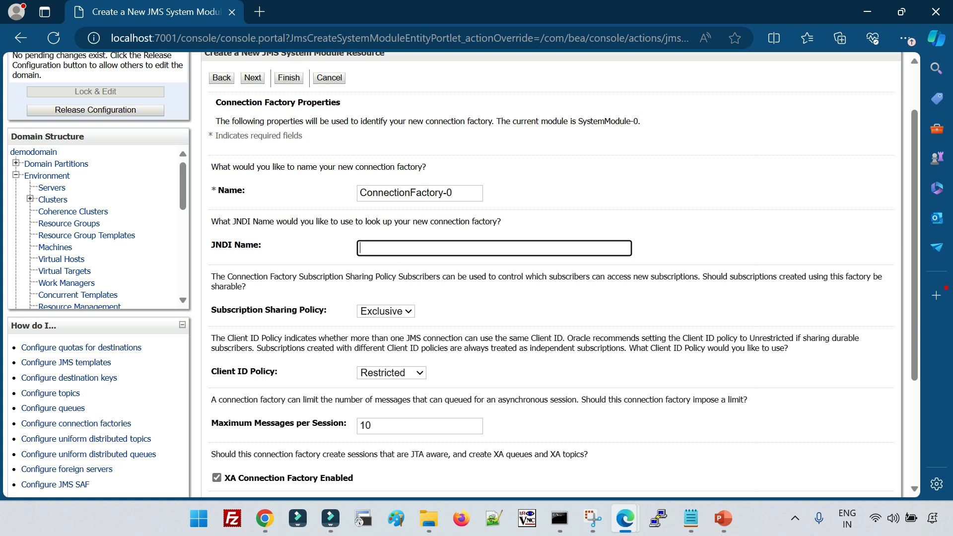
pyautogui.moveTo(213, 245); pyautogui.dragTo(262, 246)
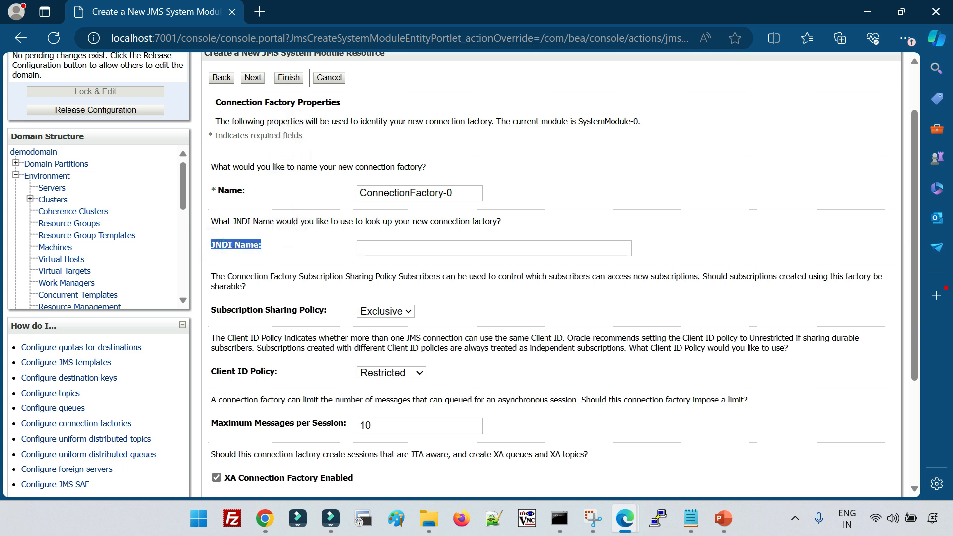
pyautogui.click(471, 251)
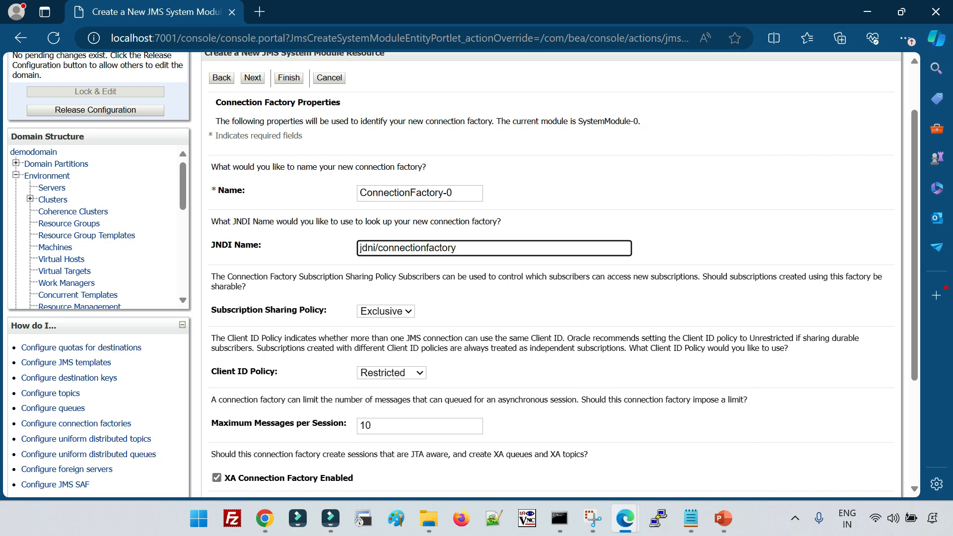
pyautogui.click(664, 252)
pyautogui.click(367, 248)
pyautogui.press('BackSpace')
pyautogui.write('d')
# Review the connection factory's name and JNDI name, keep the other default properties, and continue to the next wizard page
pyautogui.moveTo(466, 248); pyautogui.dragTo(323, 249)
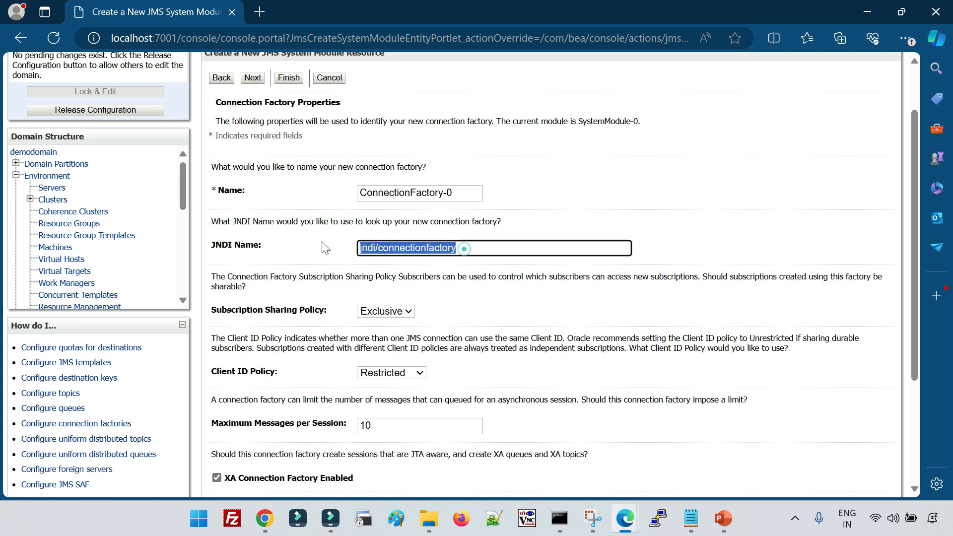
pyautogui.moveTo(478, 247); pyautogui.dragTo(304, 255)
pyautogui.click(471, 303)
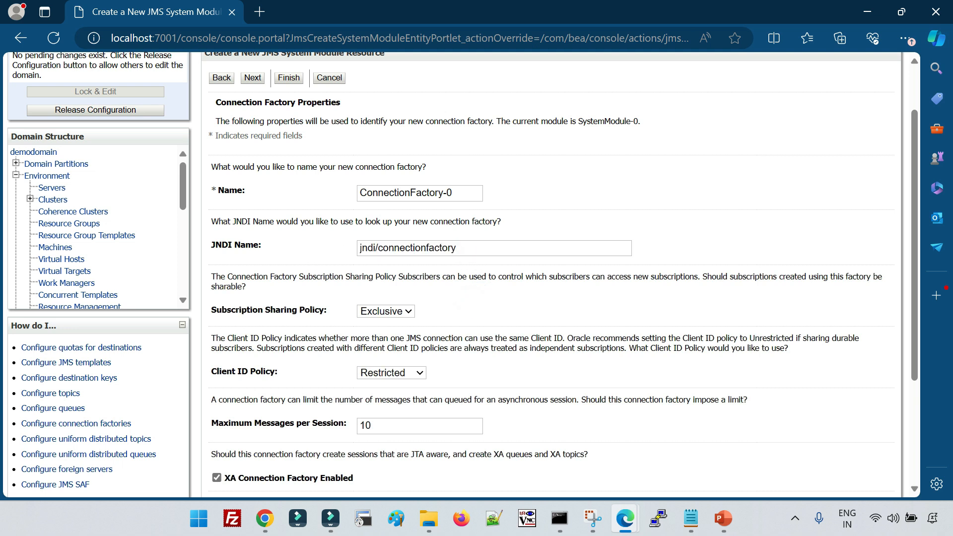
pyautogui.tripleClick(479, 247)
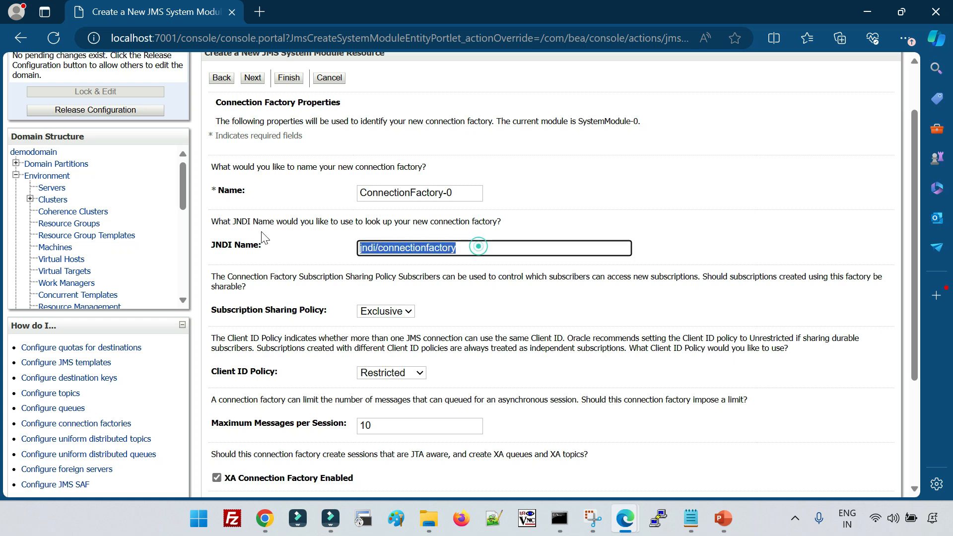
pyautogui.click(482, 291)
pyautogui.tripleClick(472, 246)
pyautogui.tripleClick(474, 193)
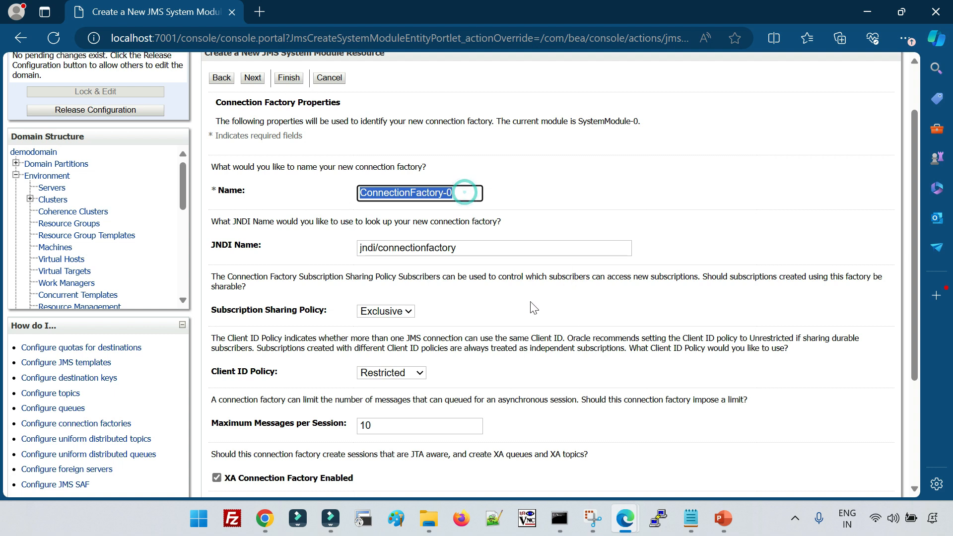
pyautogui.scroll(-3, 474, 193)
pyautogui.click(253, 390)
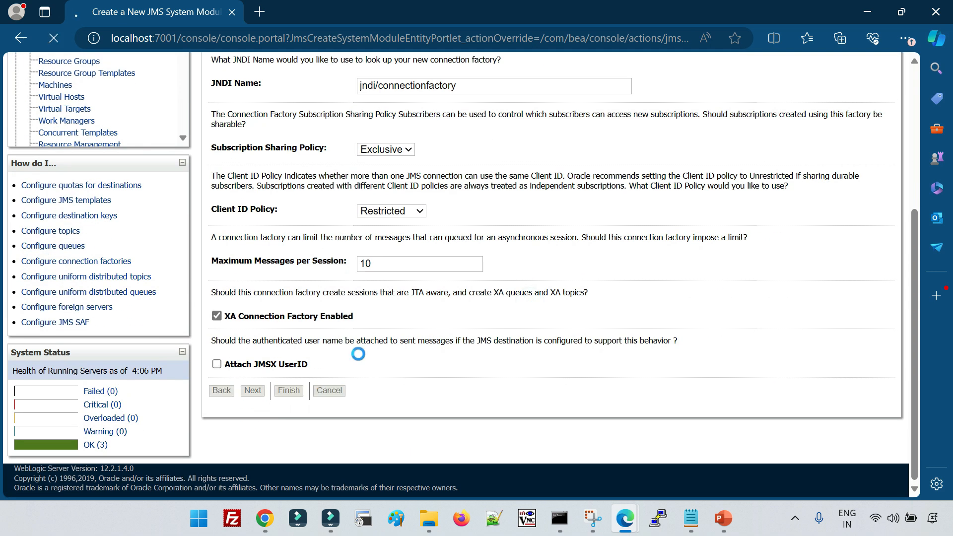
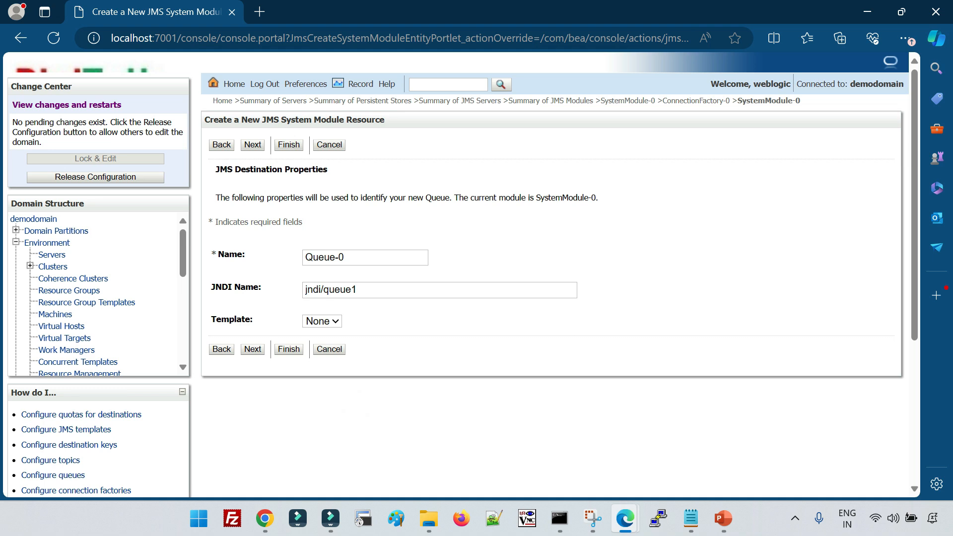
# Review the new queue's JNDI name, keep jndi/queue1 with no template, and continue to the targeting page
pyautogui.moveTo(373, 290); pyautogui.dragTo(234, 289)
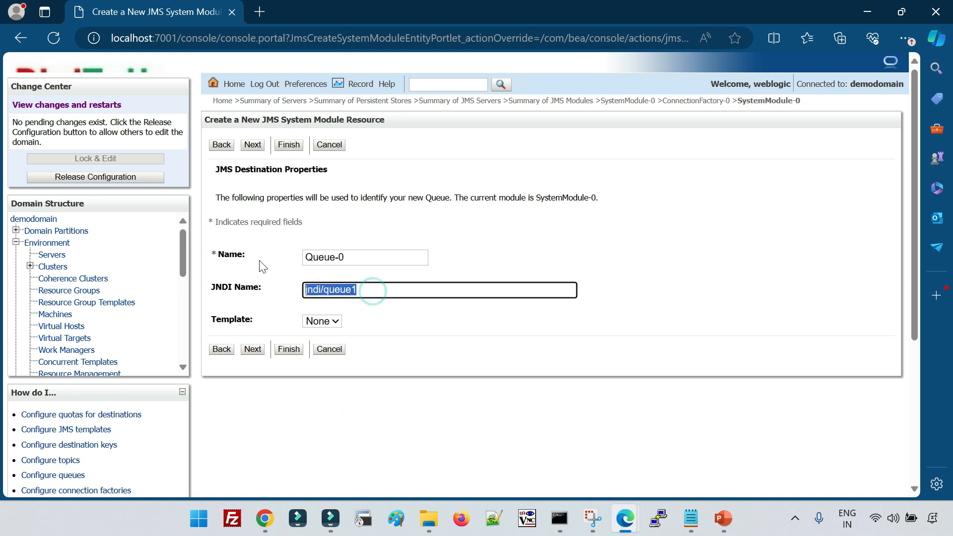
pyautogui.click(330, 387)
pyautogui.moveTo(375, 290); pyautogui.dragTo(269, 292)
pyautogui.click(340, 413)
pyautogui.moveTo(380, 290); pyautogui.dragTo(272, 290)
pyautogui.click(391, 415)
pyautogui.click(250, 349)
# Create a new subdeployment named Queue1sd for the queue
pyautogui.click(420, 275)
pyautogui.click(412, 271)
pyautogui.click(412, 271)
pyautogui.click(411, 271)
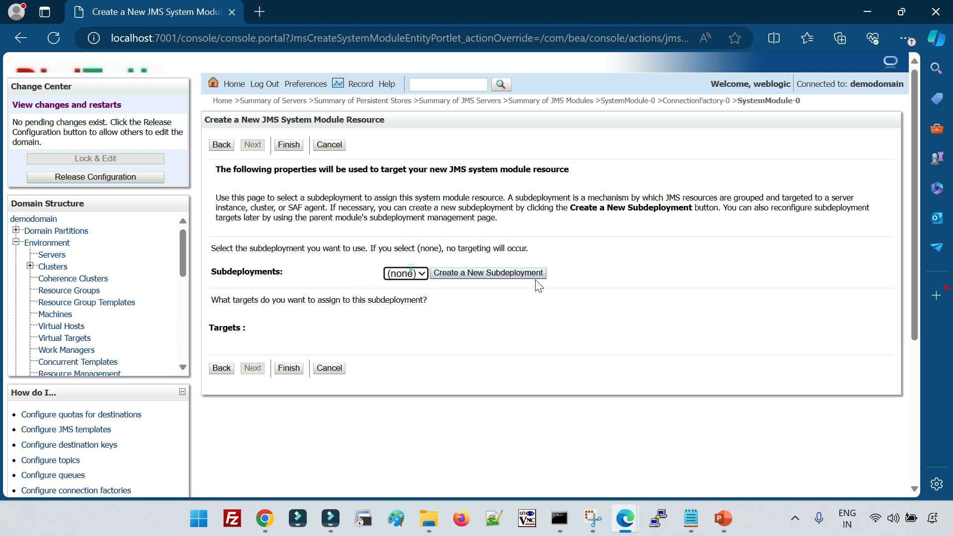
pyautogui.click(515, 274)
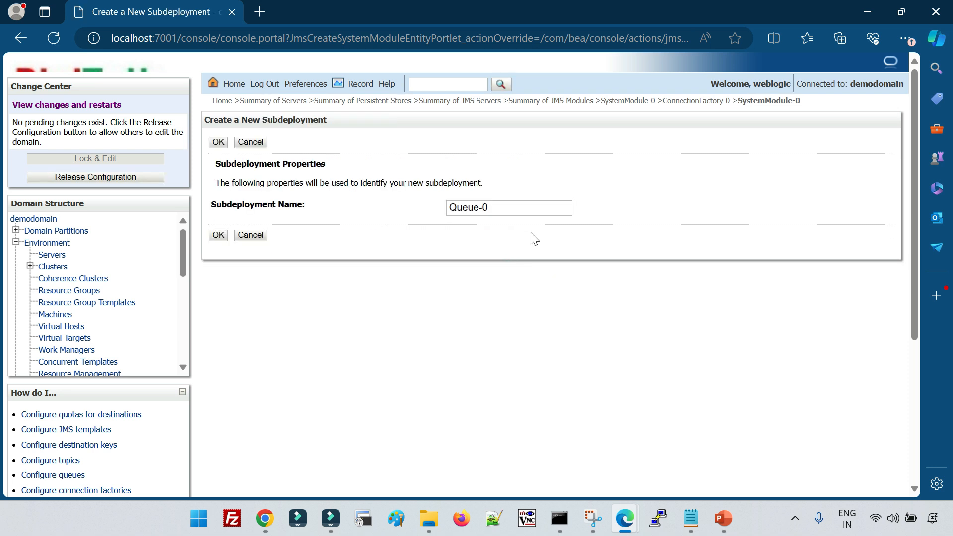
pyautogui.click(527, 208)
pyautogui.hotkey('ctrl', 'a')
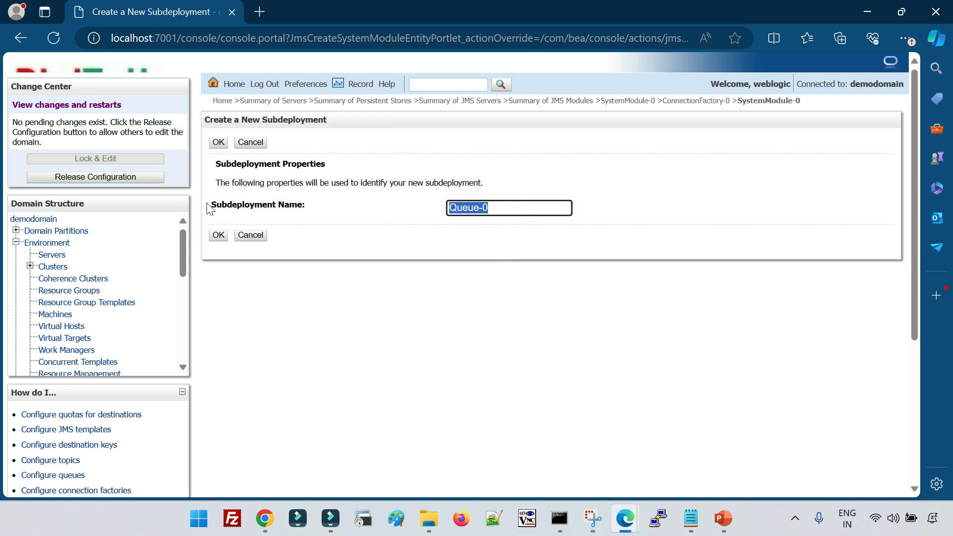
pyautogui.write('Q')
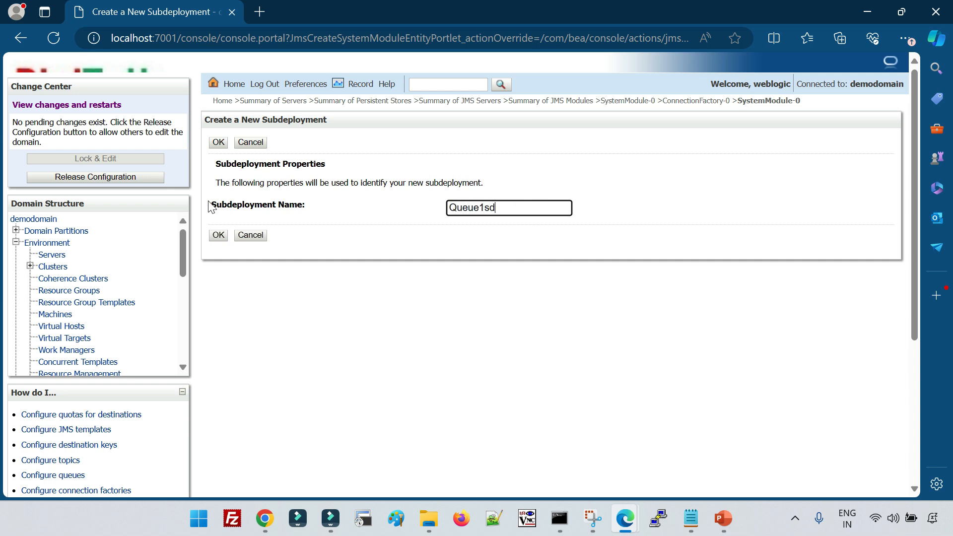
pyautogui.click(219, 235)
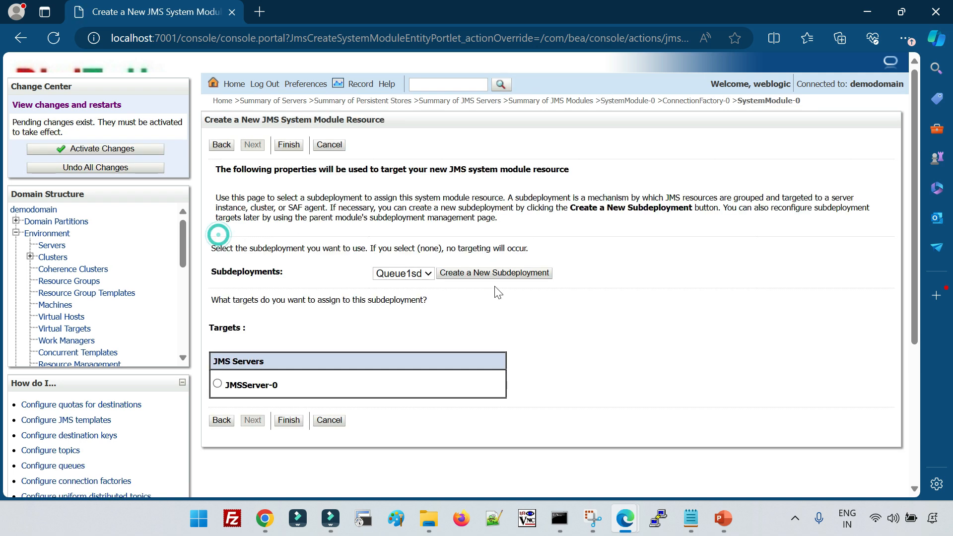
# Keep Queue1sd as the queue's subdeployment, target it to JMSServer-0, and finish creating the queue
pyautogui.scroll(-1, 486, 325)
pyautogui.scroll(1, 485, 326)
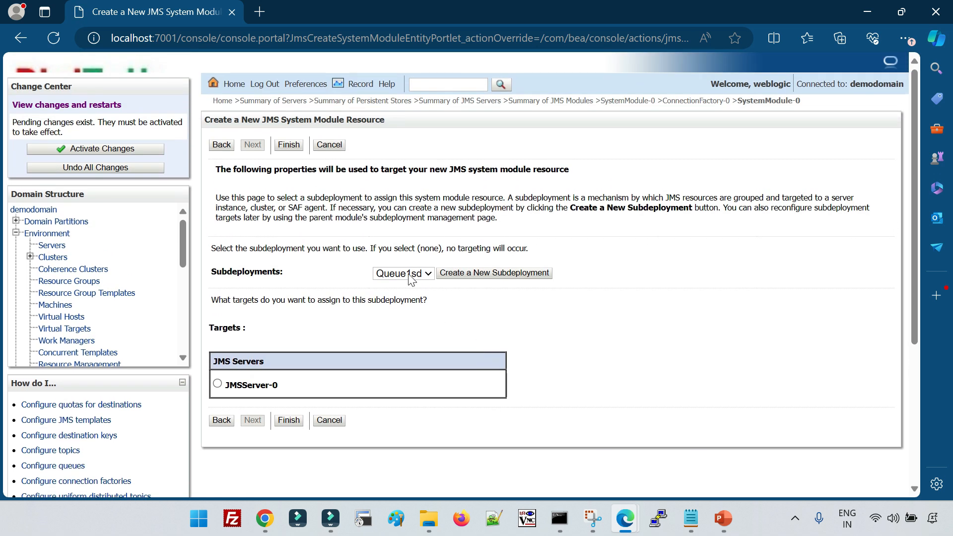
pyautogui.click(403, 273)
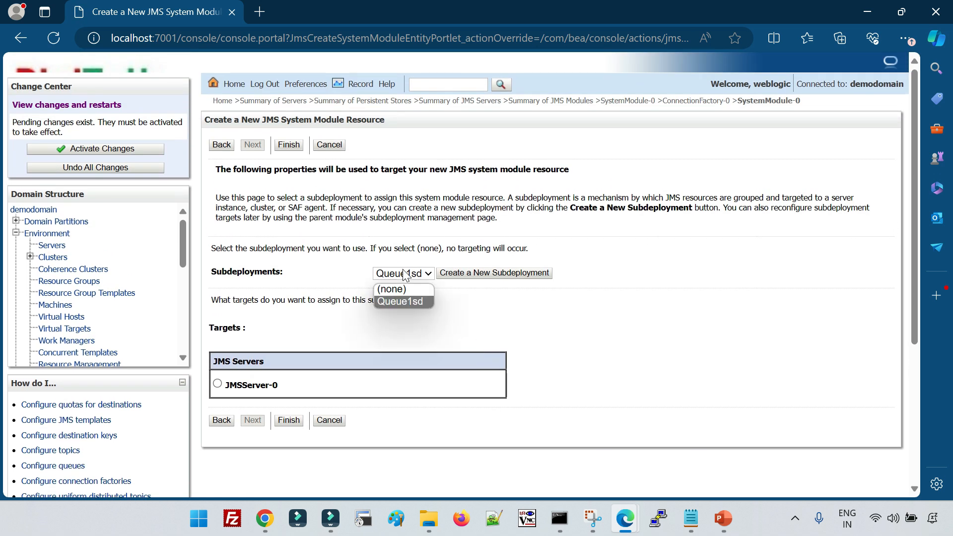
pyautogui.click(406, 304)
pyautogui.click(501, 308)
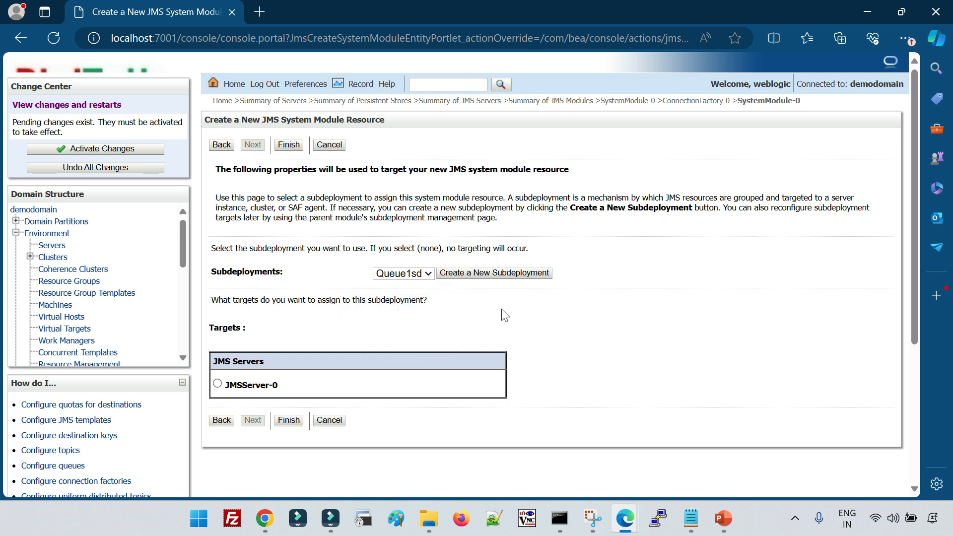
pyautogui.click(218, 385)
pyautogui.click(289, 421)
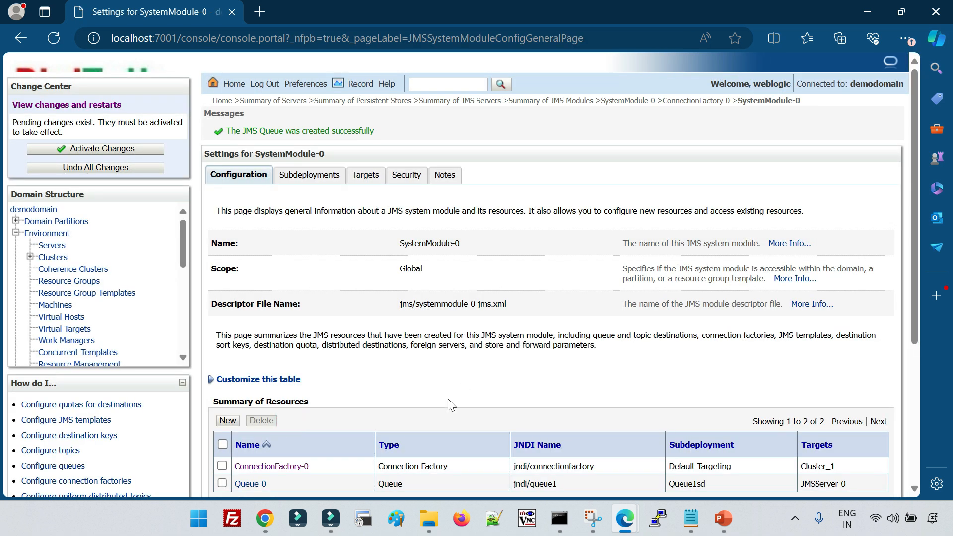
# Look over SystemModule-0's resources and activate the pending changes
pyautogui.scroll(-4, 450, 406)
pyautogui.scroll(4, 449, 404)
pyautogui.click(147, 150)
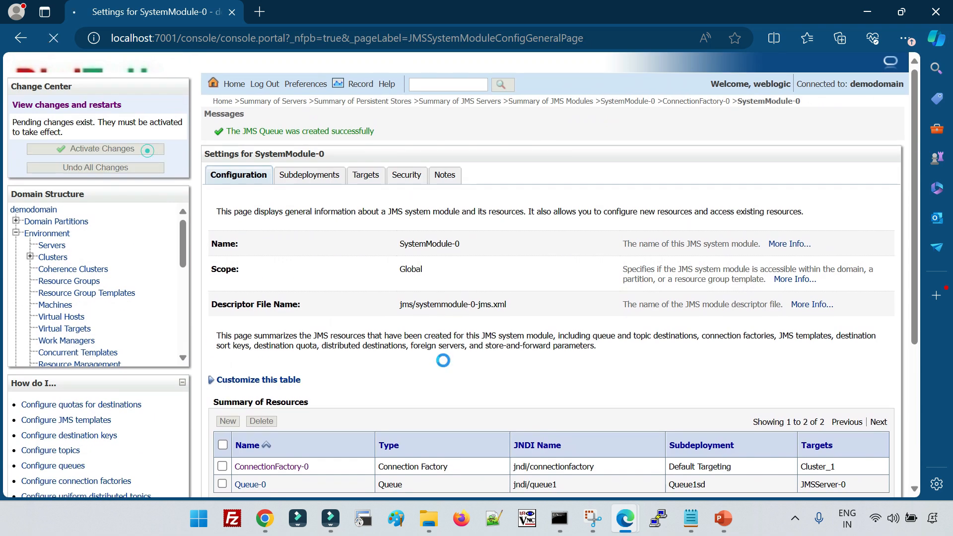
# Check the subdeployment and target of Queue-0 in SystemModule-0's resource summary
pyautogui.scroll(-3, 287, 373)
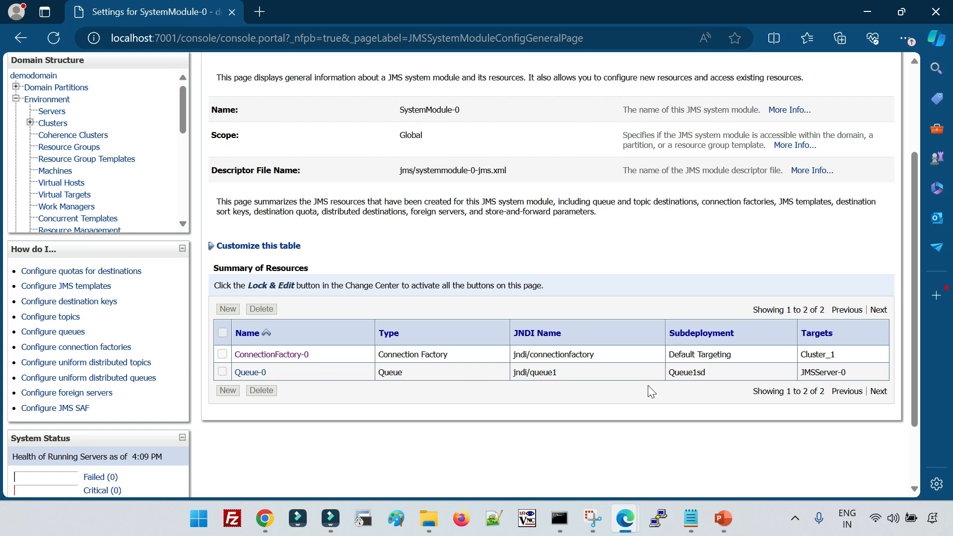
pyautogui.moveTo(669, 373); pyautogui.dragTo(708, 375)
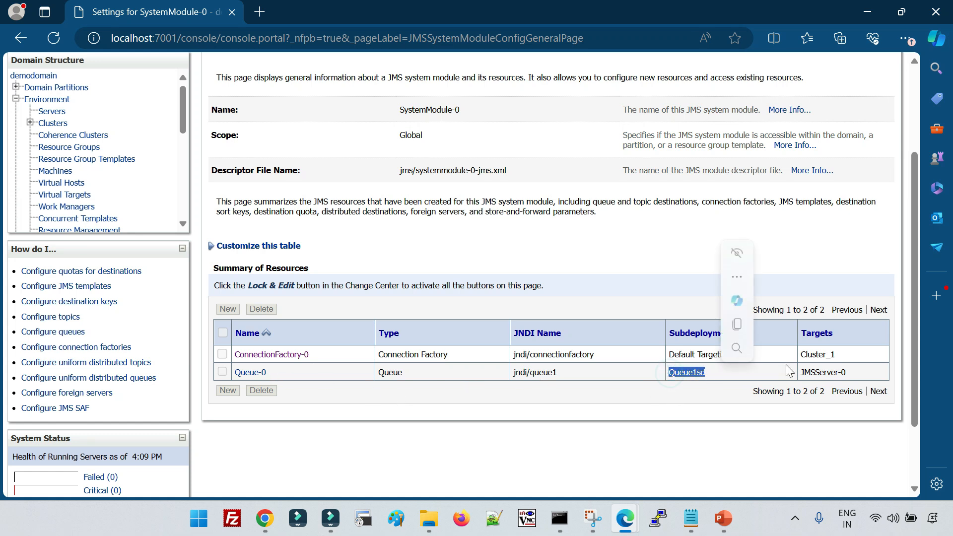
pyautogui.moveTo(801, 372); pyautogui.dragTo(863, 372)
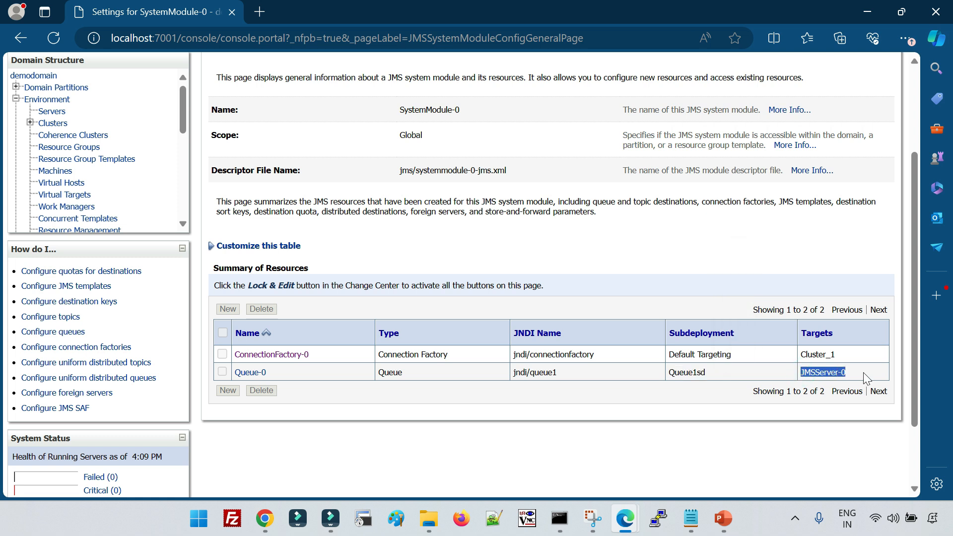
pyautogui.click(598, 421)
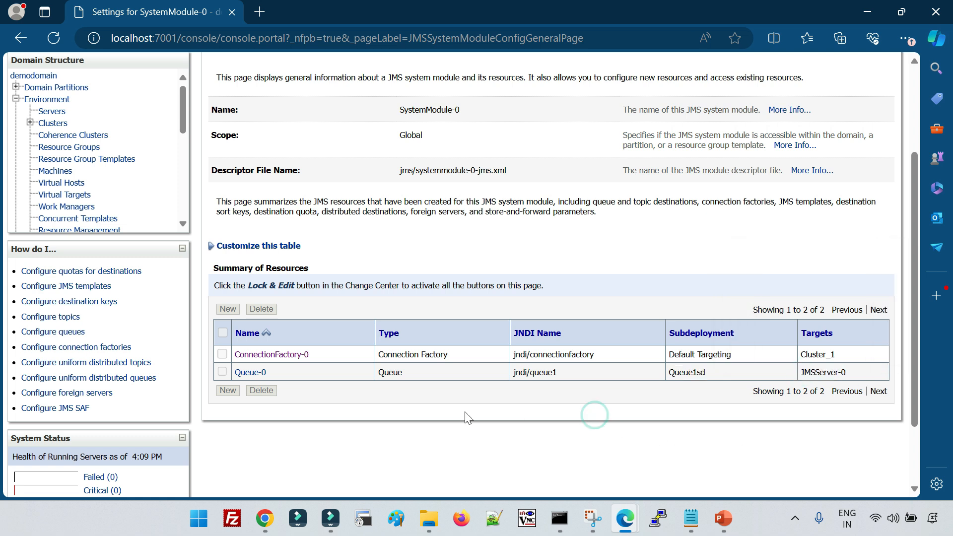
# Switch to PowerPoint to check the Queue targeting diagram, and return to the WebLogic console in Edge
pyautogui.click(734, 526)
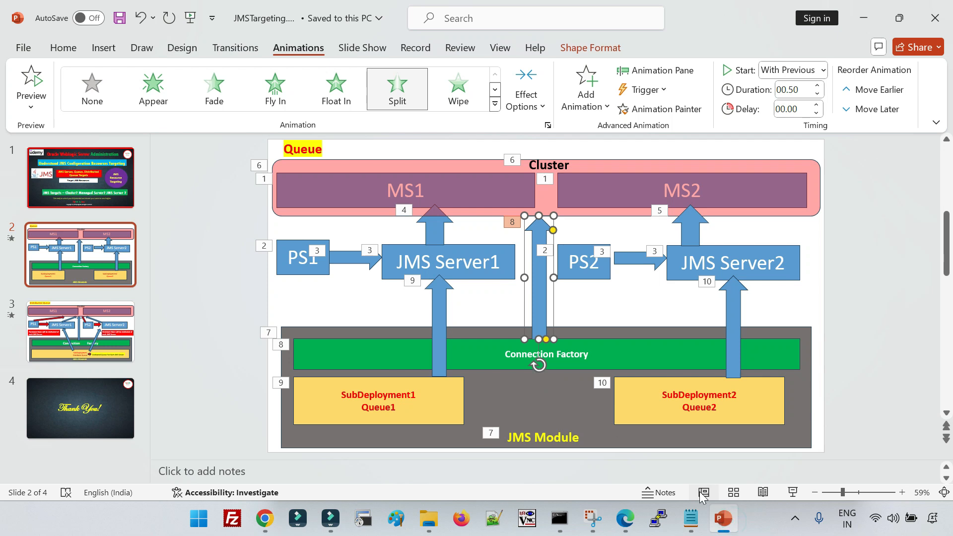
pyautogui.moveTo(625, 519)
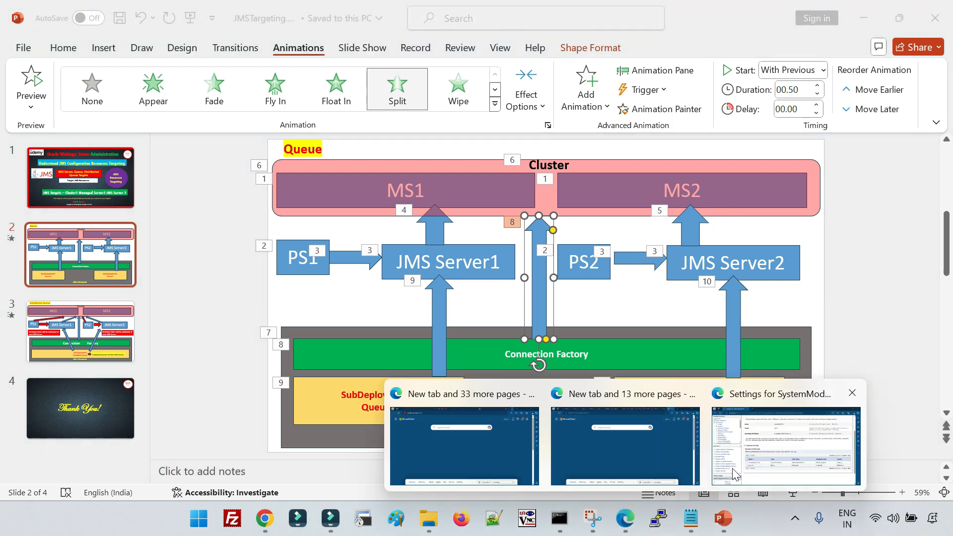
pyautogui.click(730, 461)
# Open the domain's persistent stores, lock the configuration for editing, and start a new file store
pyautogui.scroll(-1, 71, 323)
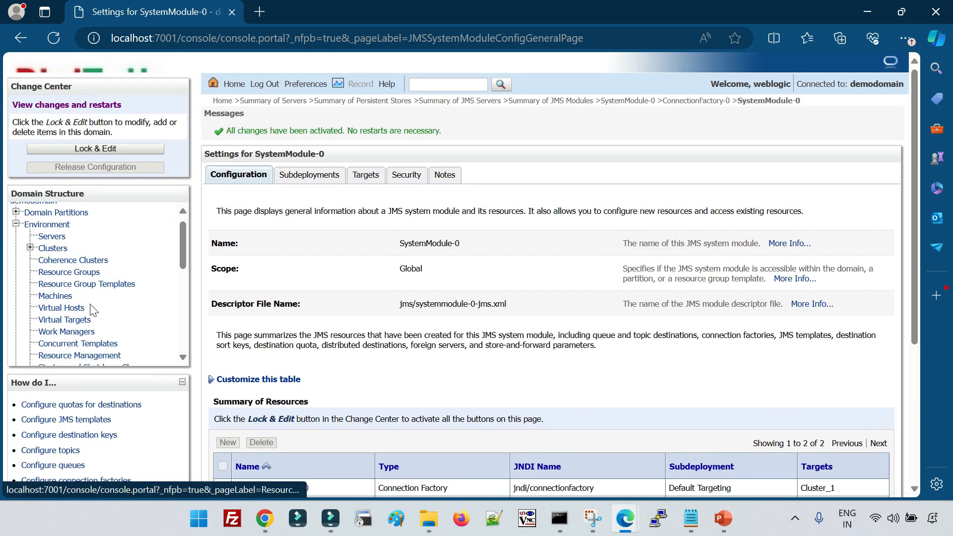
pyautogui.scroll(-2, 114, 329)
pyautogui.scroll(3, 115, 329)
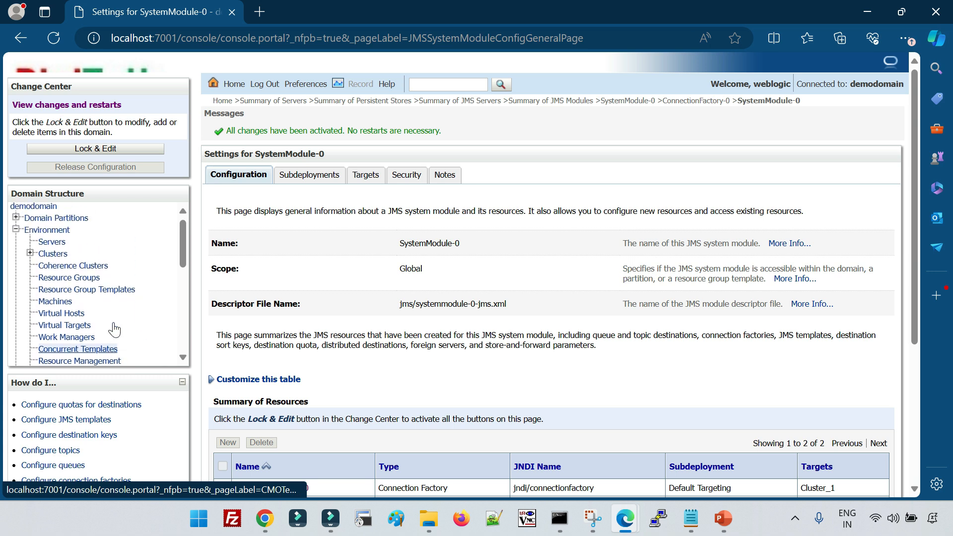
pyautogui.scroll(-6, 112, 327)
pyautogui.scroll(-4, 105, 328)
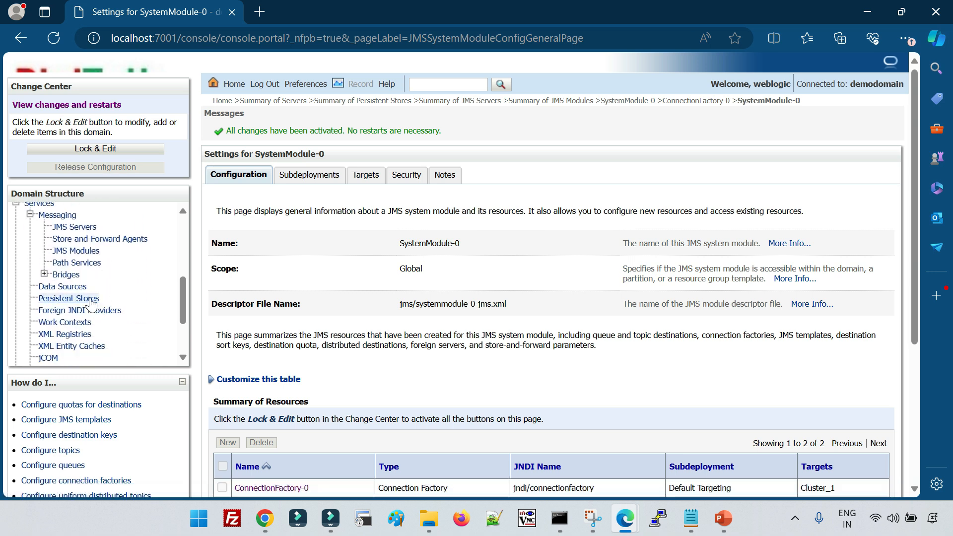
pyautogui.click(77, 299)
pyautogui.click(96, 149)
pyautogui.click(230, 312)
pyautogui.click(248, 329)
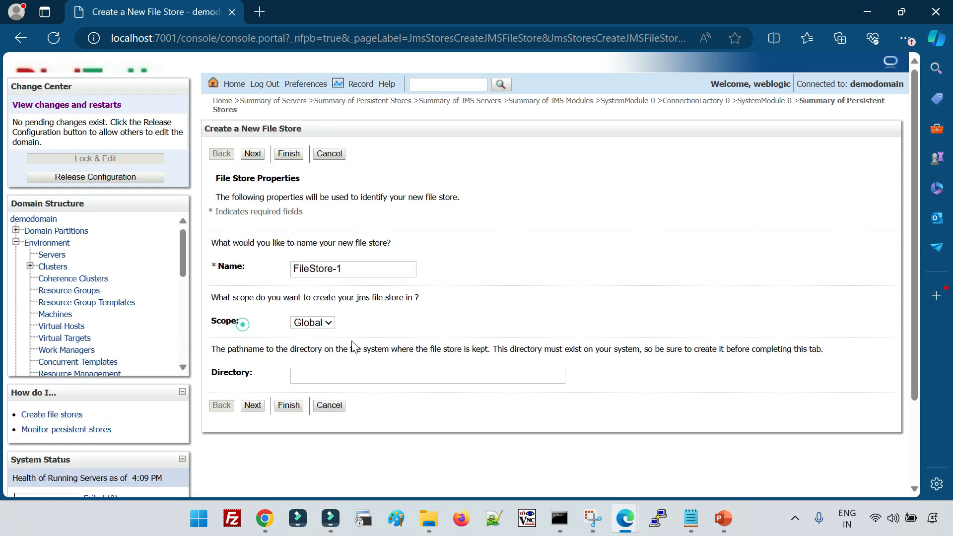
# Keep the file store's default name, Global scope and empty directory, target it to MS_2, and finish creating it
pyautogui.click(253, 405)
pyautogui.click(383, 303)
pyautogui.click(383, 351)
pyautogui.click(289, 330)
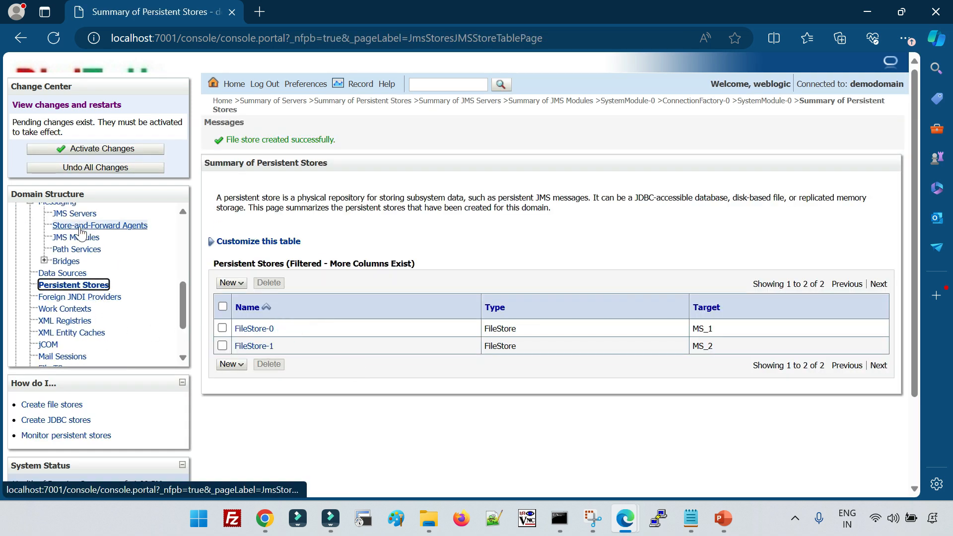
# Start a new JMS server with the default name and Global scope, and assign FileStore-1 as its persistent store
pyautogui.click(76, 214)
pyautogui.click(229, 324)
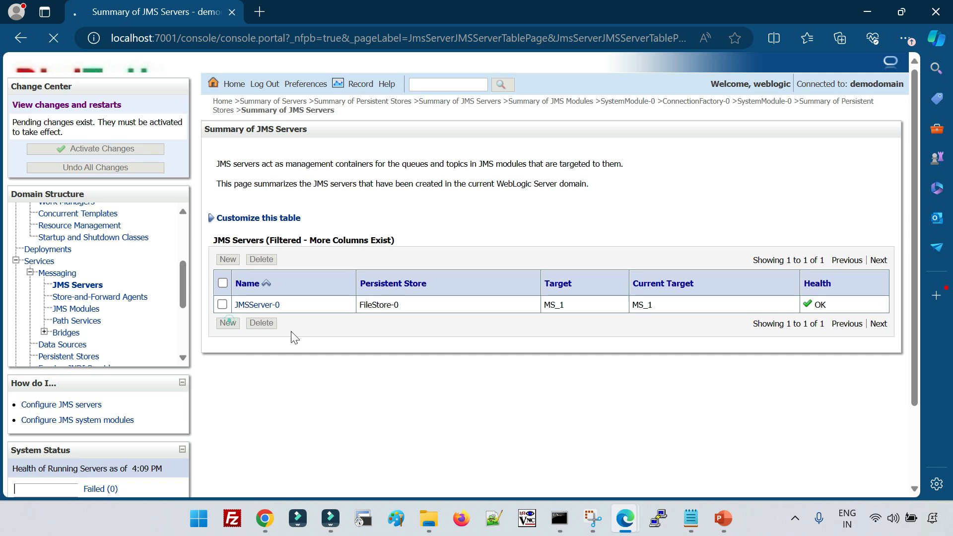
pyautogui.click(252, 350)
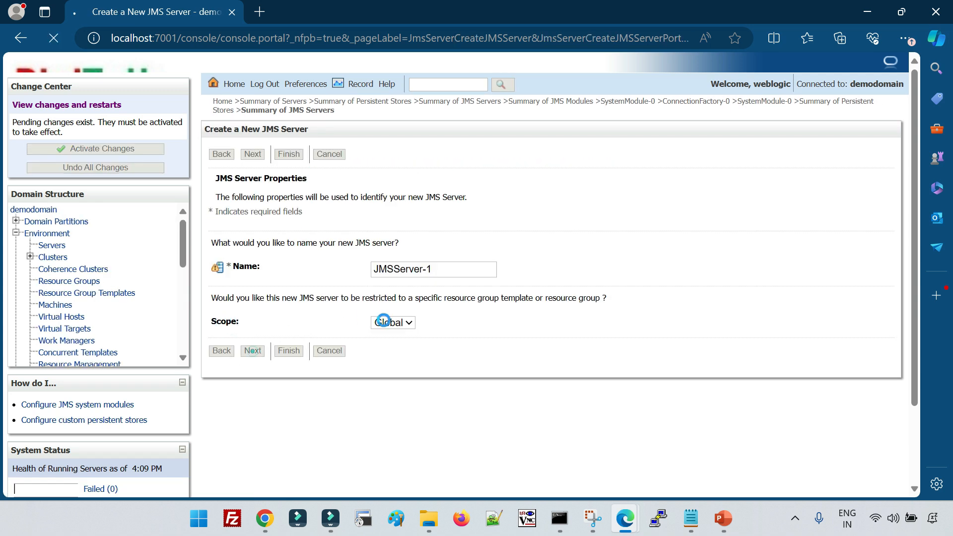
pyautogui.click(415, 220)
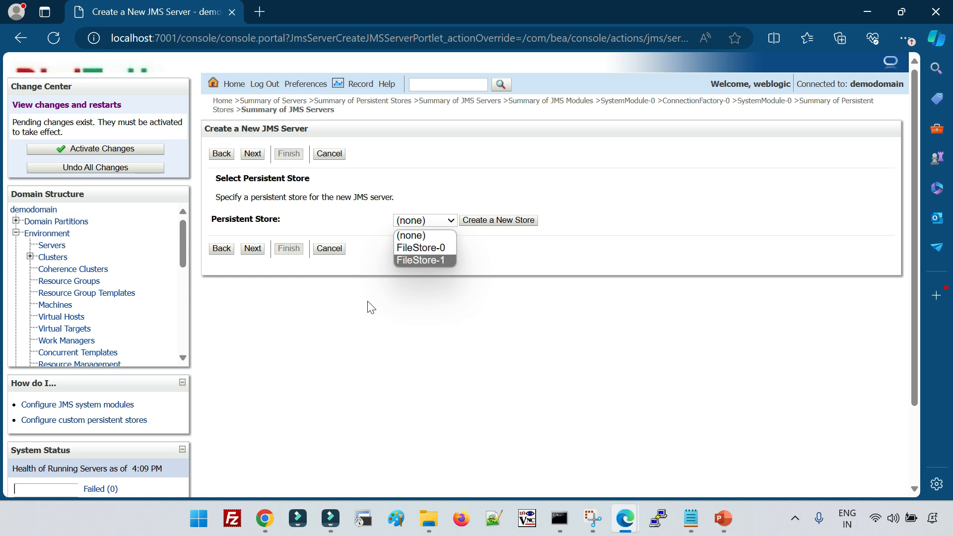
pyautogui.click(432, 260)
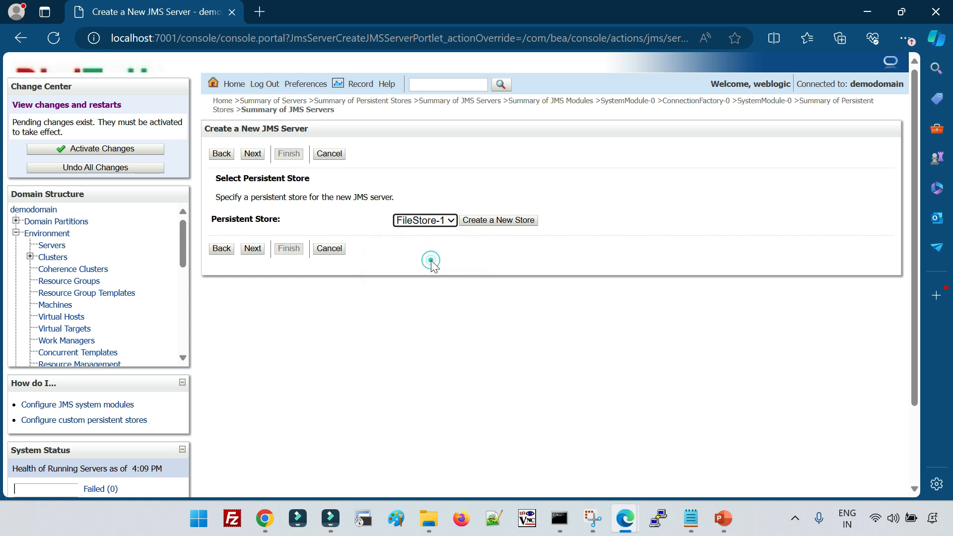
pyautogui.click(415, 307)
pyautogui.click(251, 250)
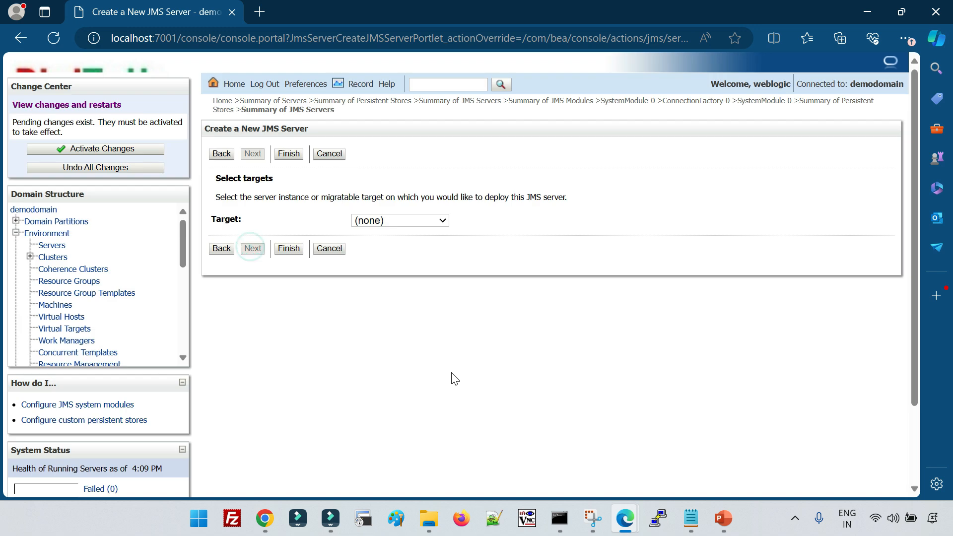
# Target the new JMS server to MS_2 and finish creating it
pyautogui.click(391, 221)
pyautogui.click(386, 271)
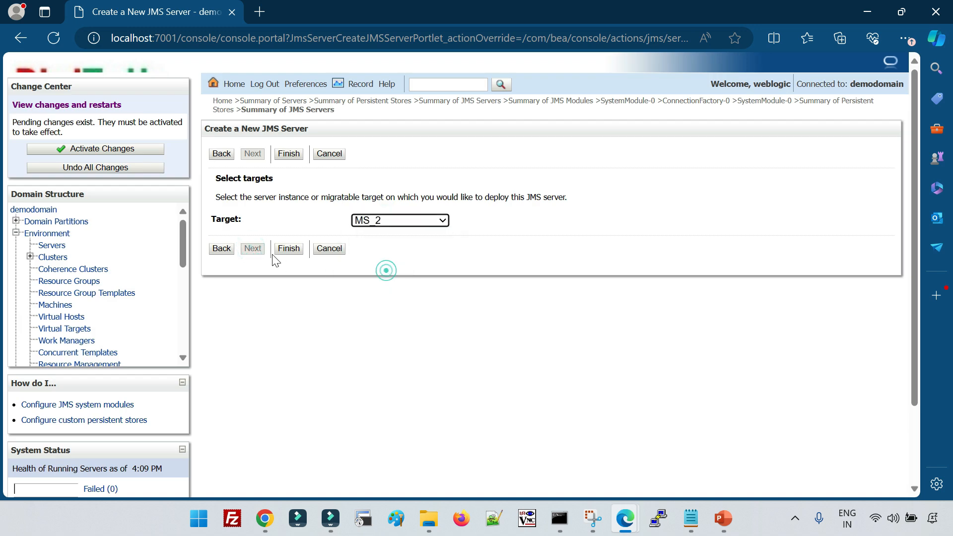
pyautogui.click(290, 249)
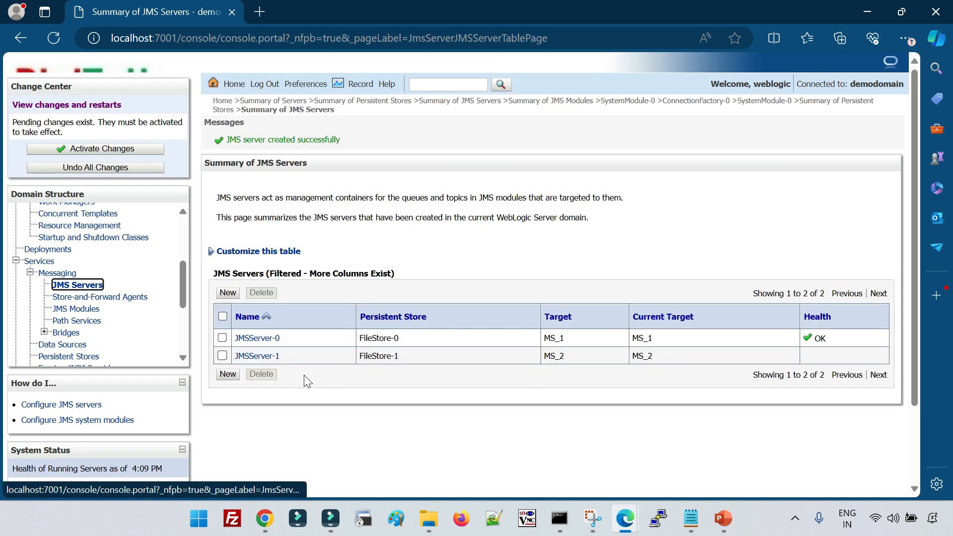
# Check JMSServer-1's name, current target and persistent store in the summary, and activate the pending changes
pyautogui.moveTo(286, 353); pyautogui.dragTo(235, 357)
pyautogui.click(389, 417)
pyautogui.moveTo(666, 358); pyautogui.dragTo(632, 357)
pyautogui.click(512, 380)
pyautogui.moveTo(400, 357); pyautogui.dragTo(359, 356)
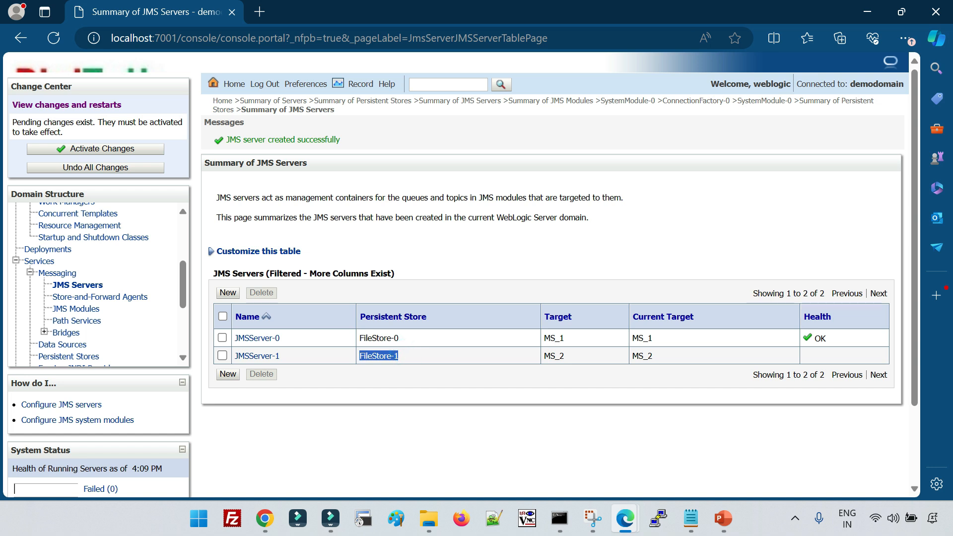
pyautogui.click(353, 390)
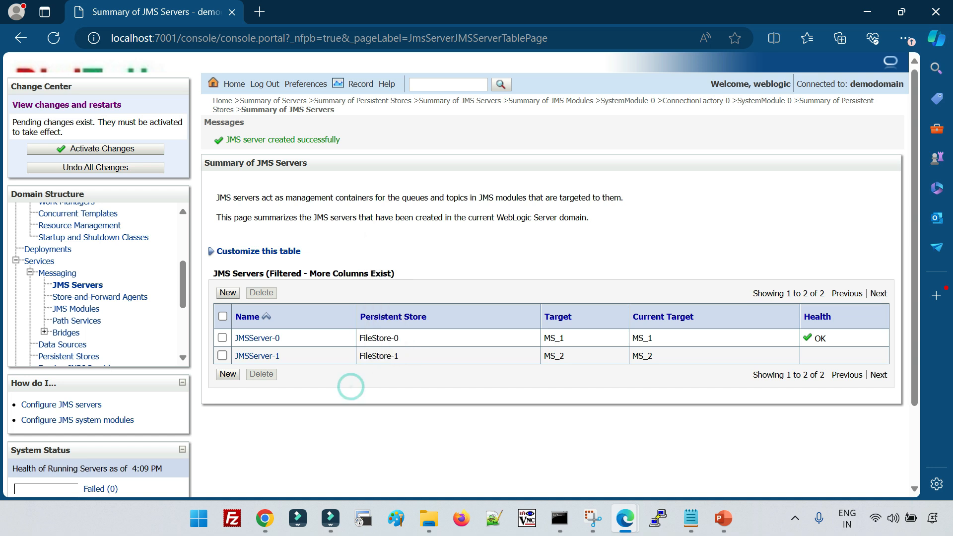
pyautogui.click(122, 148)
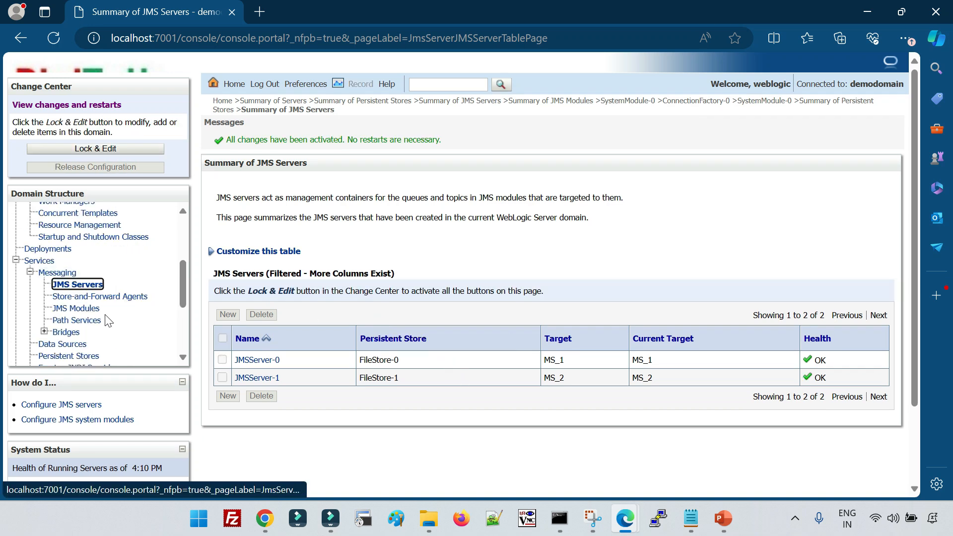
# Open SystemModule-0 from the JMS modules and bring up its summary of resources
pyautogui.click(78, 309)
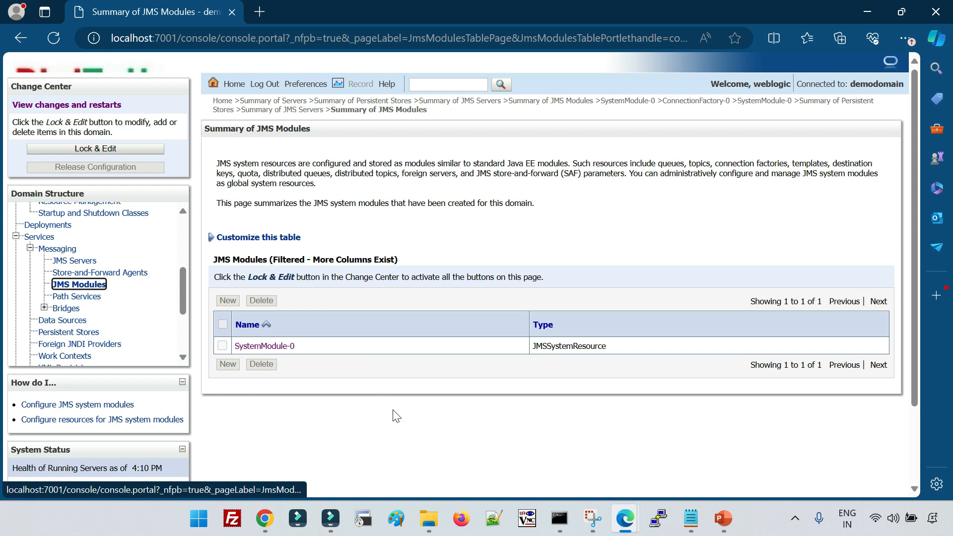
pyautogui.click(278, 346)
pyautogui.scroll(-3, 517, 402)
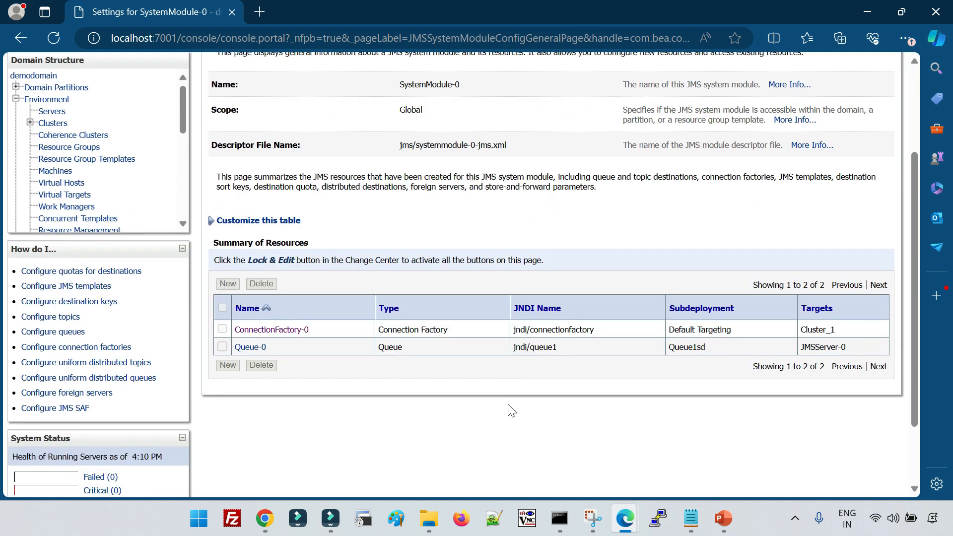
pyautogui.scroll(1, 514, 411)
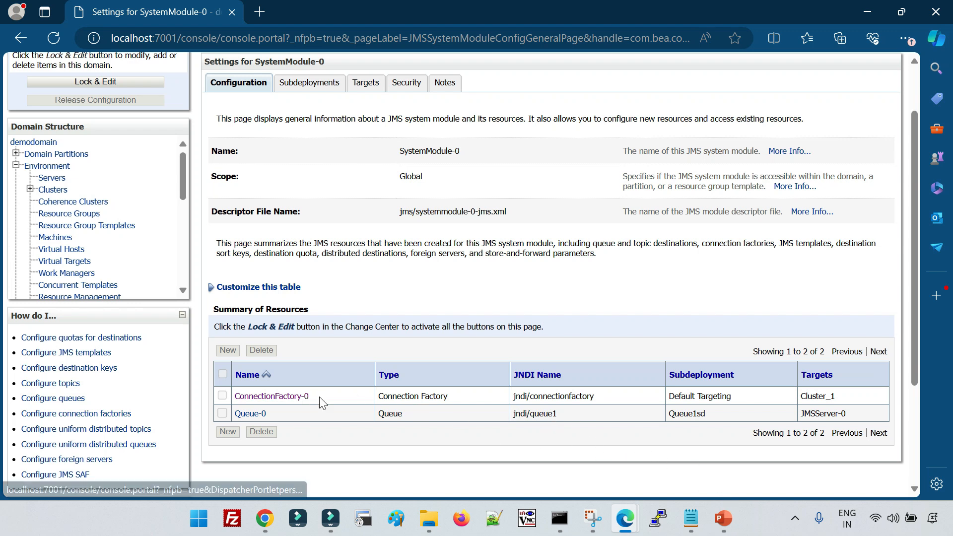
# Examine the type, JNDI name, subdeployment and targets of the connection factory and queue listed in SystemModule-0's resource summary
pyautogui.moveTo(318, 397); pyautogui.dragTo(234, 397)
pyautogui.click(382, 447)
pyautogui.moveTo(320, 396); pyautogui.dragTo(236, 396)
pyautogui.click(433, 440)
pyautogui.scroll(-3, 435, 441)
pyautogui.scroll(4, 437, 443)
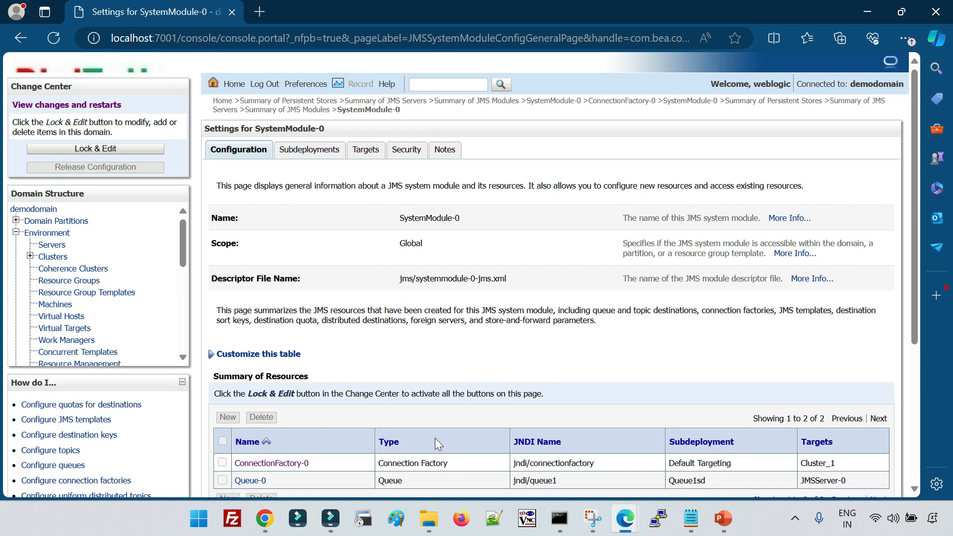
pyautogui.scroll(-3, 246, 390)
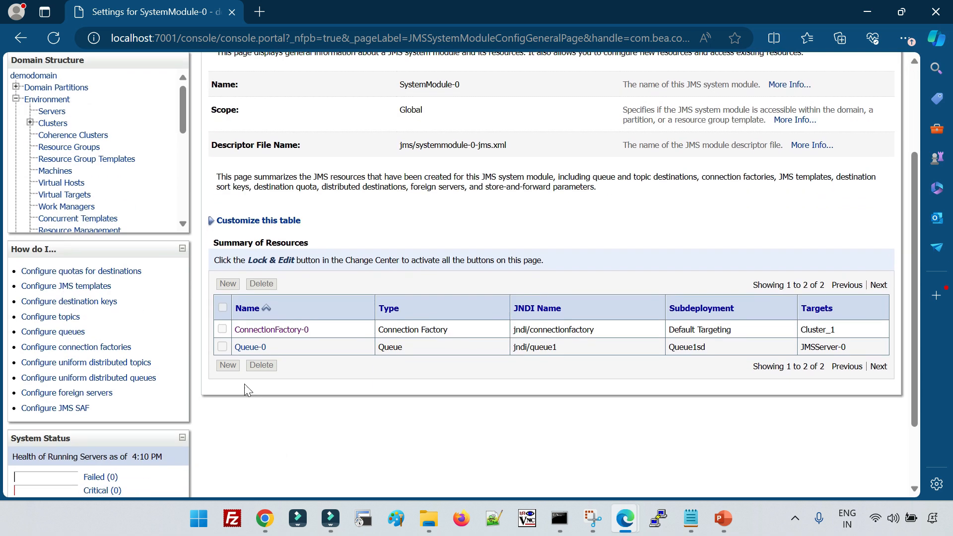
# Lock the configuration for editing and start a new resource of type Queue in SystemModule-0
pyautogui.scroll(3, 271, 365)
pyautogui.click(102, 149)
pyautogui.scroll(-3, 233, 288)
pyautogui.click(228, 277)
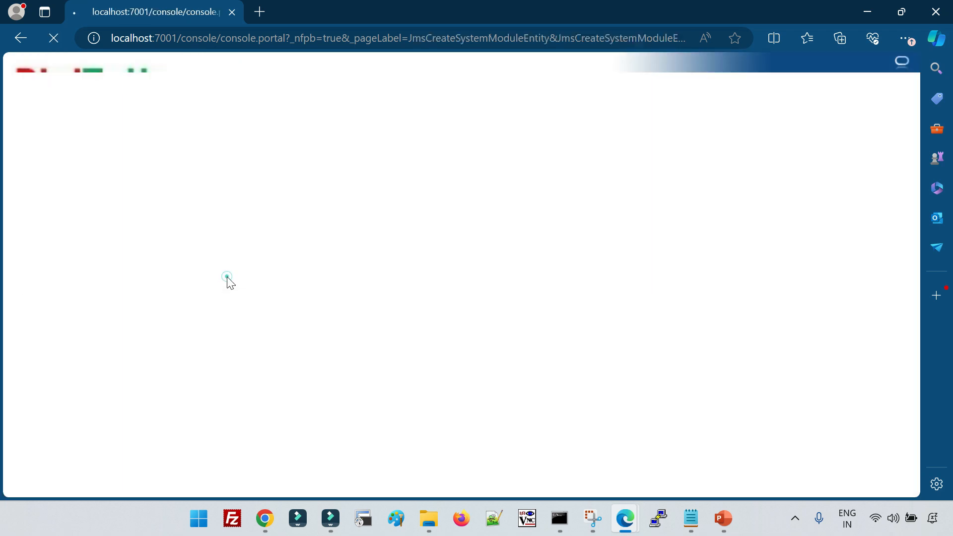
pyautogui.click(217, 317)
pyautogui.scroll(-6, 404, 421)
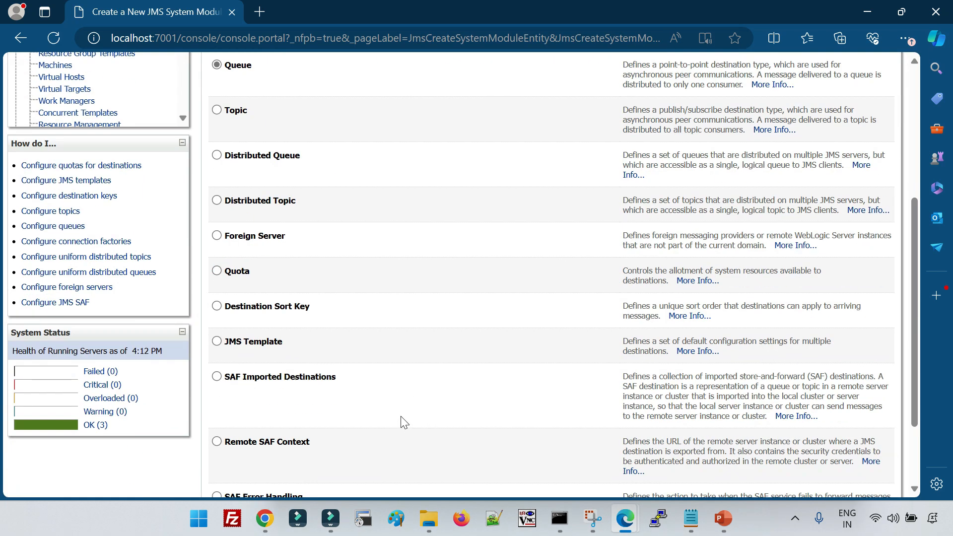
pyautogui.scroll(-3, 404, 422)
pyautogui.click(252, 428)
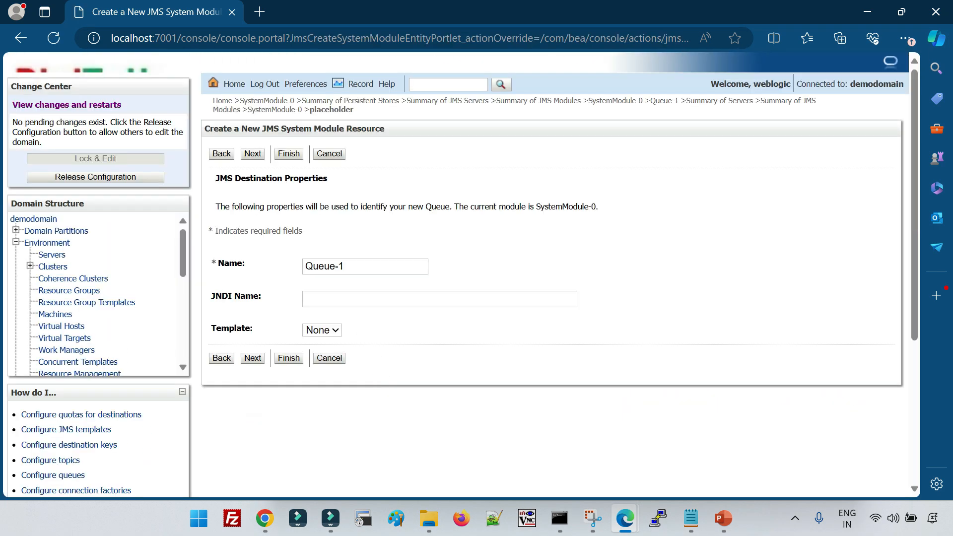
# Keep the new queue's default name, set its JNDI name to jndi/queue2, and proceed to its targeting
pyautogui.click(351, 298)
pyautogui.click(356, 426)
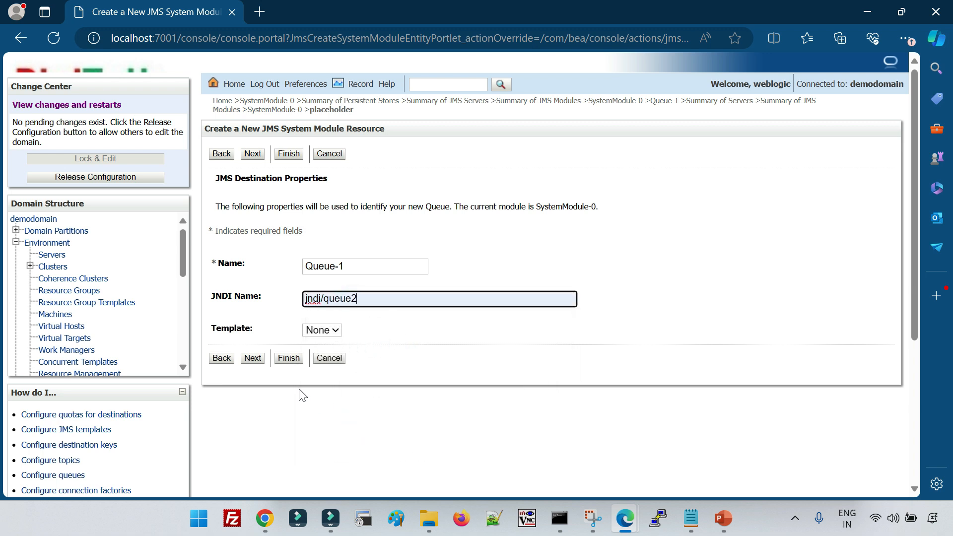
pyautogui.click(253, 358)
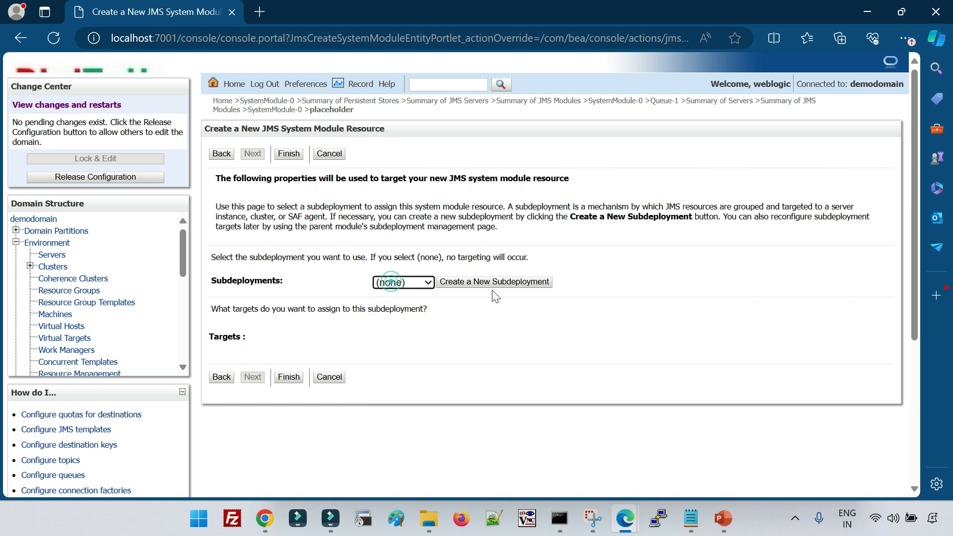
# Create a new subdeployment named Queue2sd for the queue
pyautogui.click(408, 284)
pyautogui.click(408, 284)
pyautogui.click(492, 282)
pyautogui.click(511, 212)
pyautogui.press('BackSpace')
pyautogui.press('BackSpace')
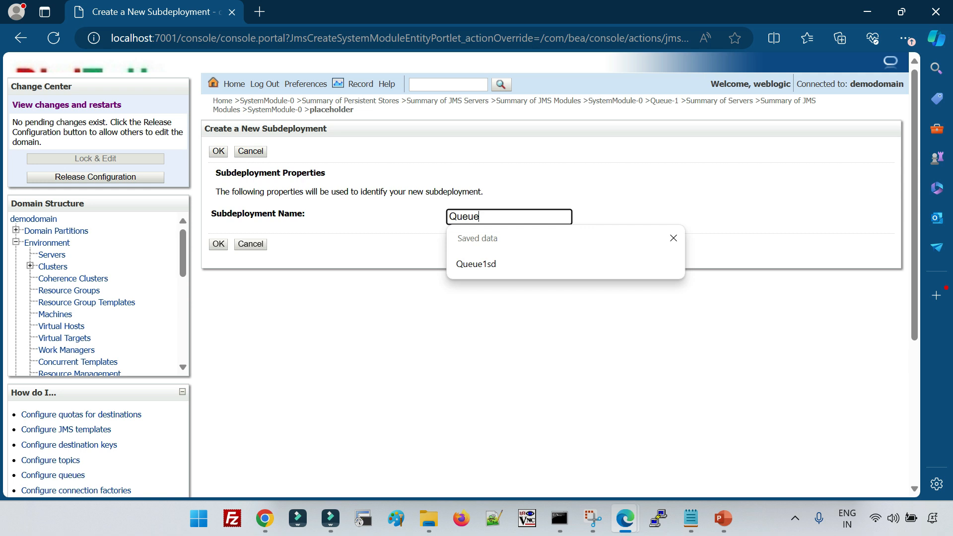
pyautogui.click(530, 256)
pyautogui.press('Left')
pyautogui.press('Left')
pyautogui.press('BackSpace')
pyautogui.write('2')
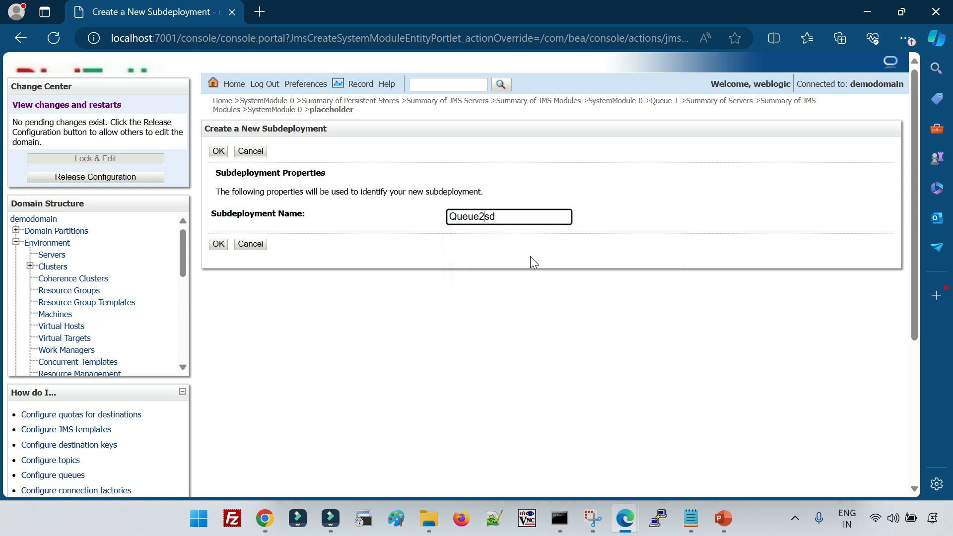
pyautogui.click(218, 244)
# Target the Queue2sd subdeployment to JMSServer-1, finish creating the queue, and activate the pending changes
pyautogui.scroll(-4, 387, 357)
pyautogui.scroll(3, 233, 251)
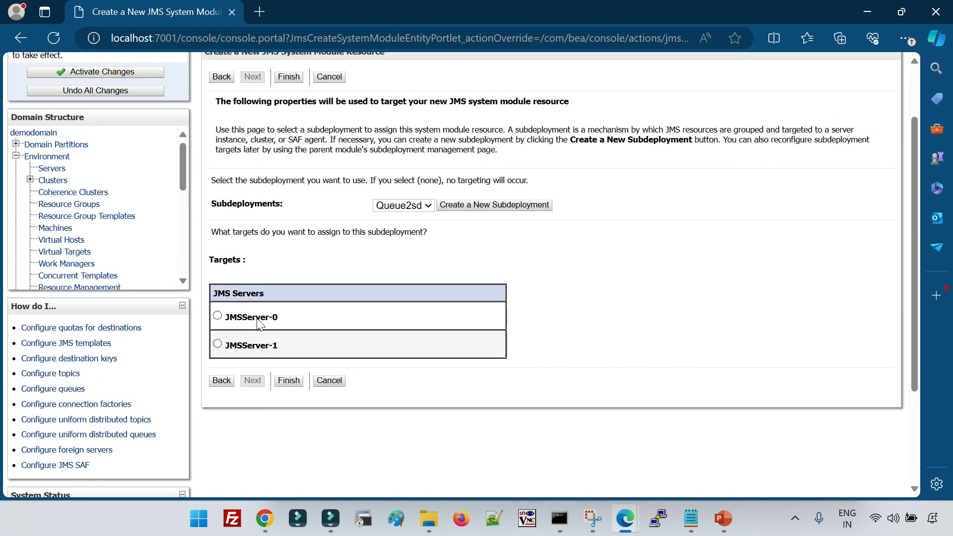
pyautogui.click(217, 354)
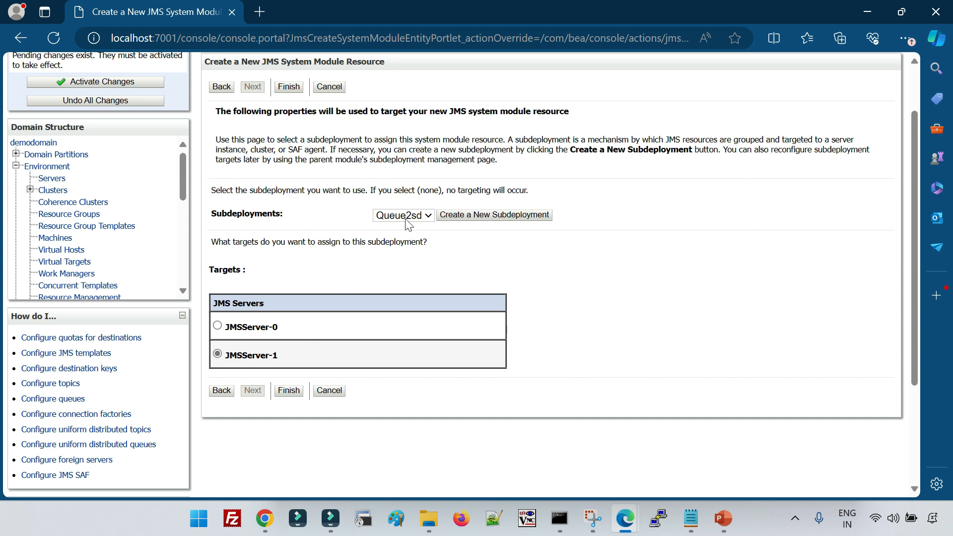
pyautogui.click(218, 325)
pyautogui.click(217, 354)
pyautogui.click(217, 354)
pyautogui.click(217, 326)
pyautogui.click(217, 354)
pyautogui.click(289, 391)
pyautogui.click(96, 148)
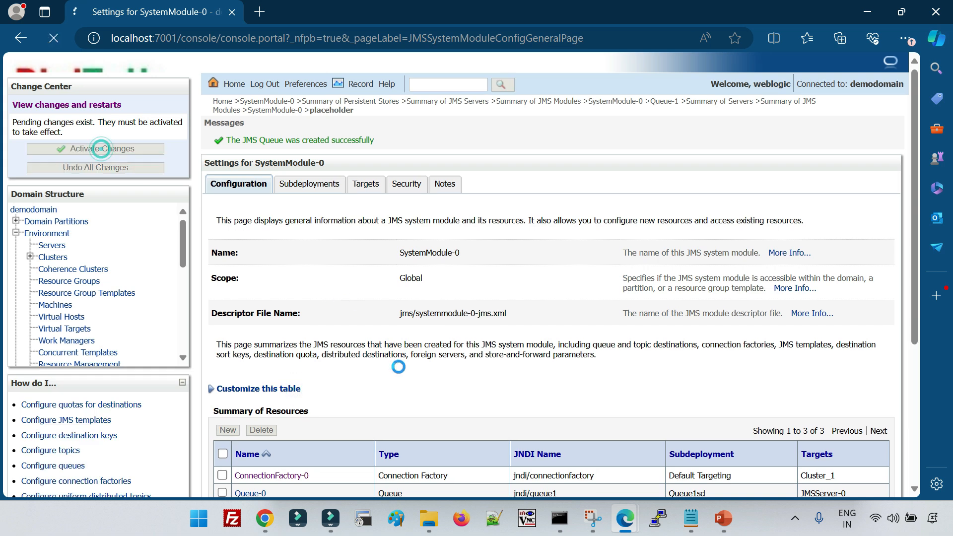
# Review the module's resources, then the domain's servers, persistent stores, JMS servers and JMS modules, comparing their targets
pyautogui.scroll(-3, 416, 401)
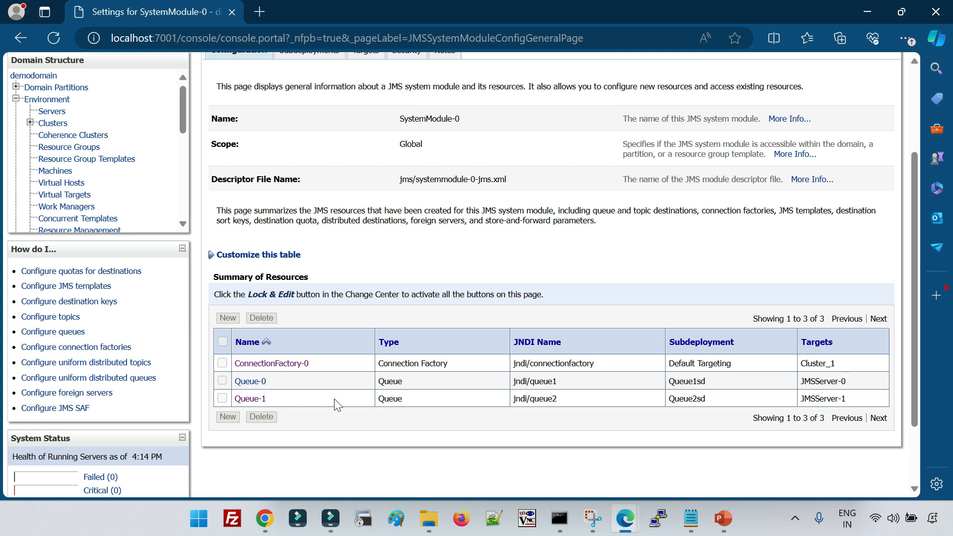
pyautogui.scroll(3, 347, 406)
pyautogui.click(62, 246)
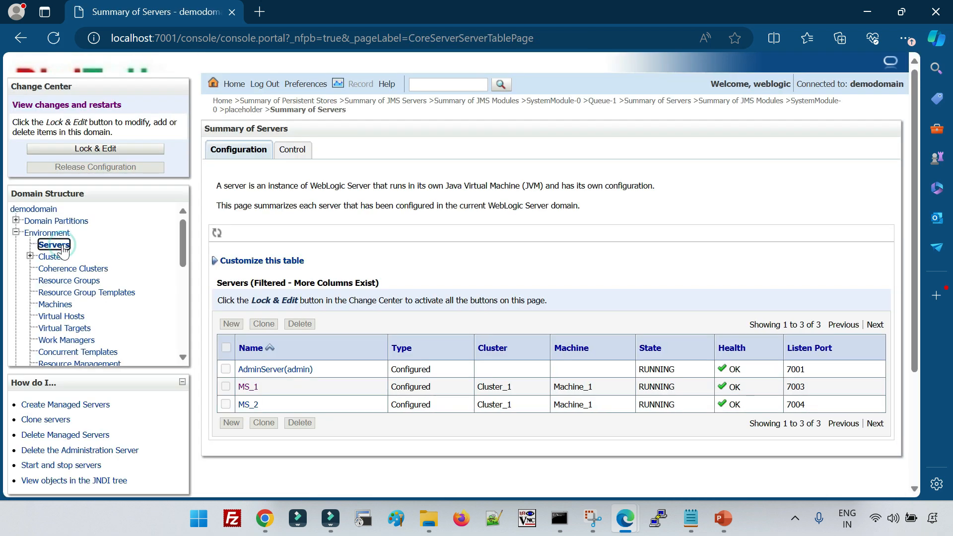
pyautogui.scroll(-1, 70, 317)
pyautogui.scroll(-4, 77, 350)
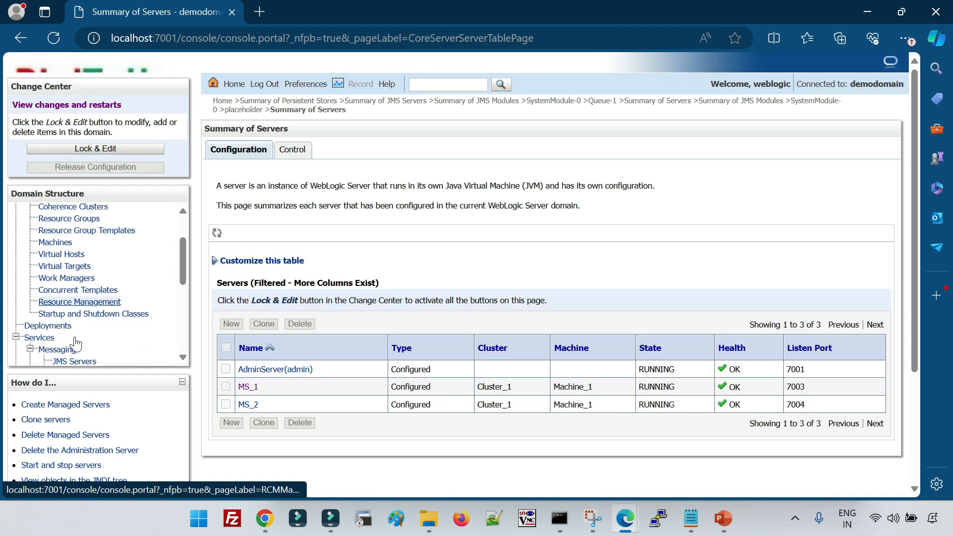
pyautogui.scroll(-2, 87, 357)
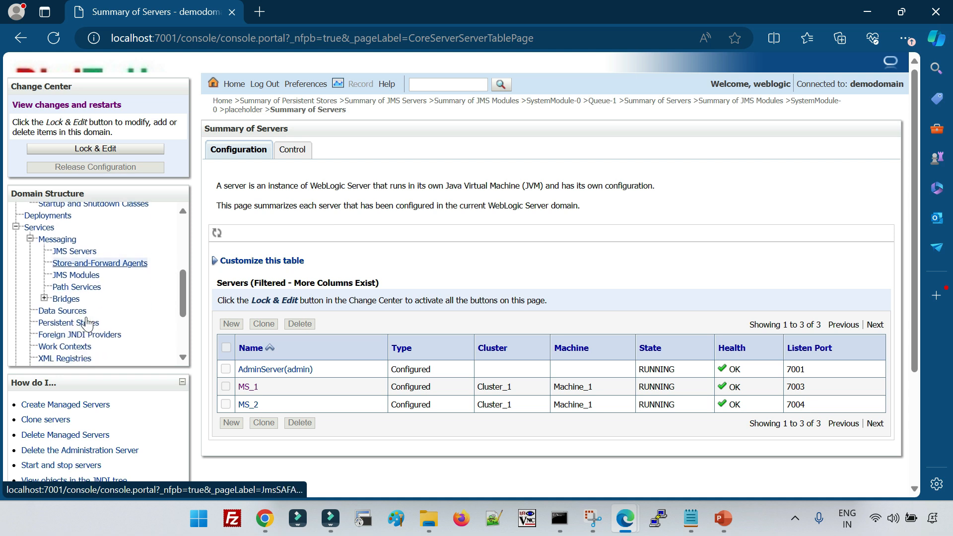
pyautogui.click(80, 330)
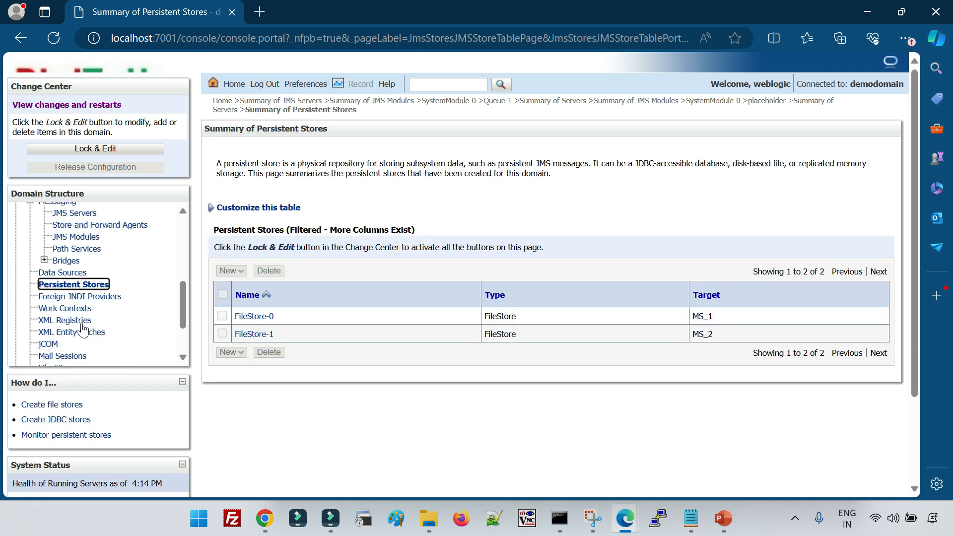
pyautogui.scroll(1, 82, 329)
pyautogui.scroll(-3, 79, 248)
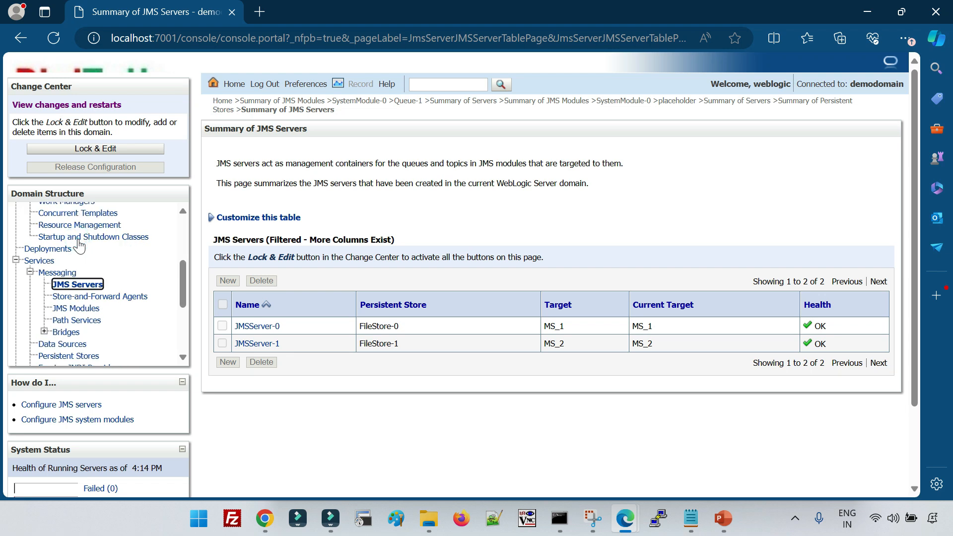
pyautogui.scroll(-1, 82, 264)
pyautogui.click(82, 268)
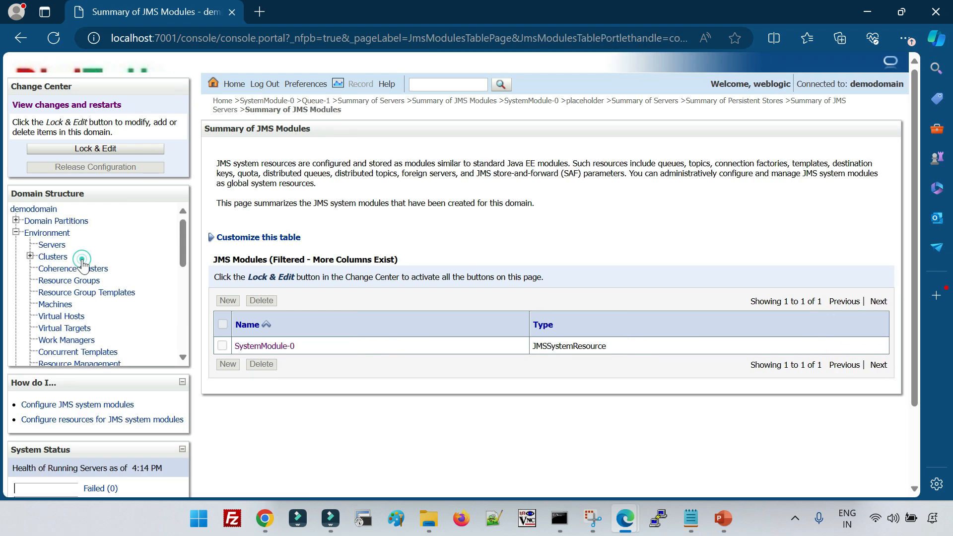
# Open SystemModule-0 and check the subdeployments and target JMS servers of both queues
pyautogui.click(276, 342)
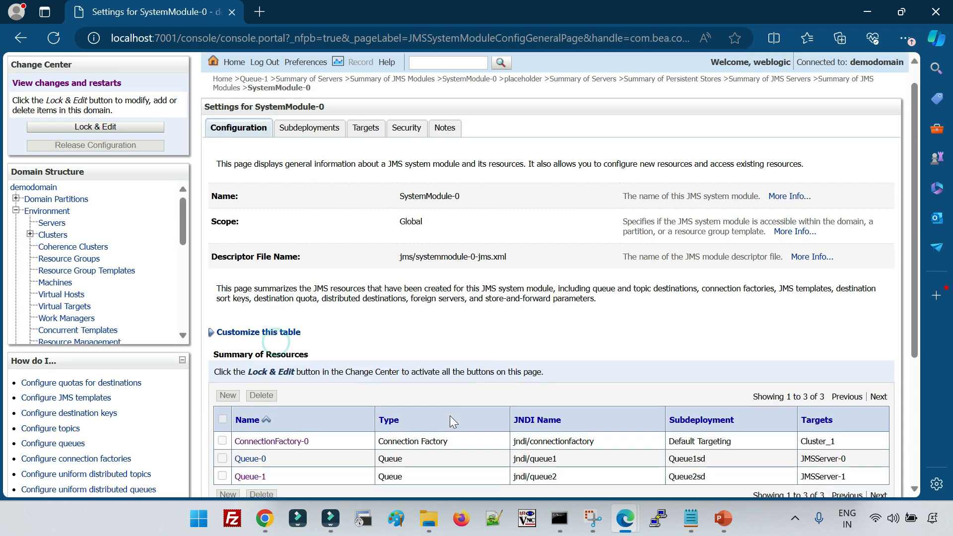
pyautogui.scroll(-3, 449, 416)
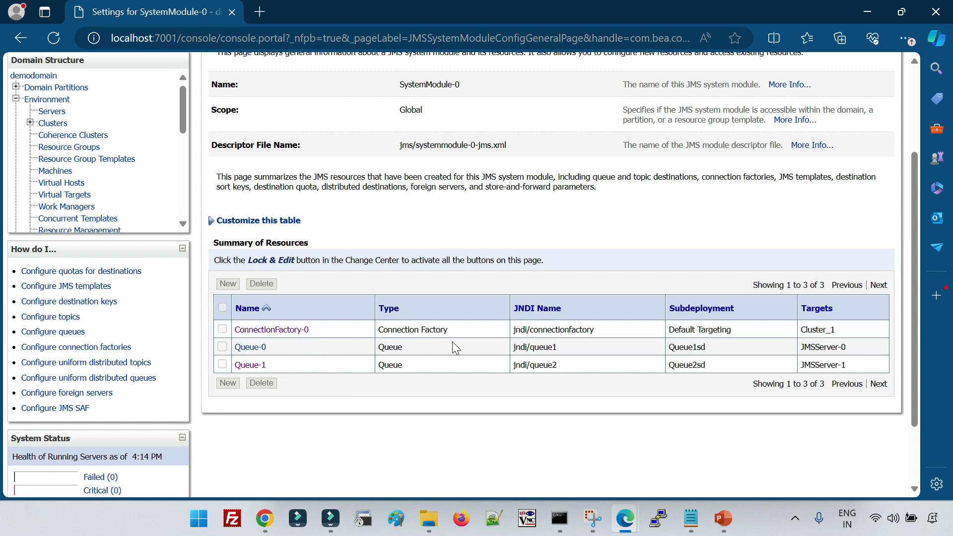
pyautogui.scroll(2, 348, 403)
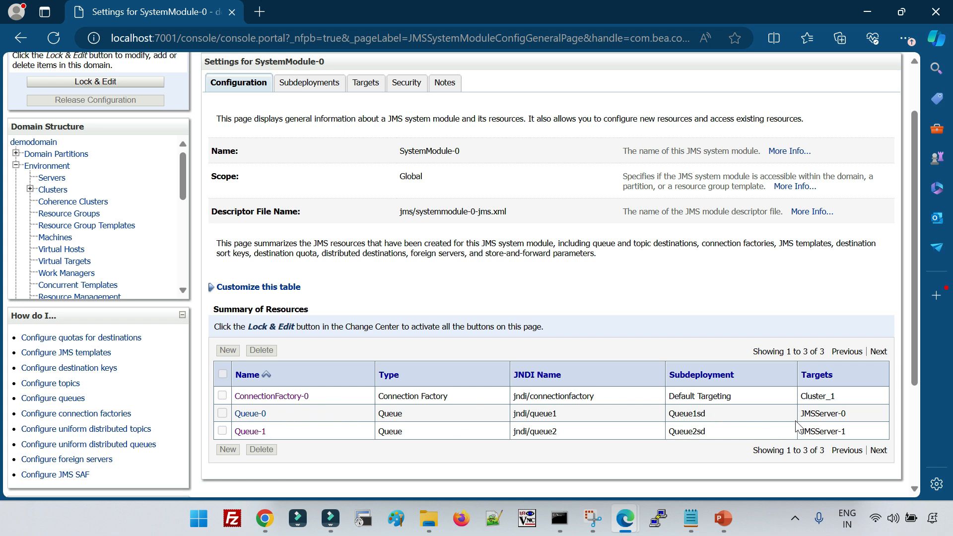
pyautogui.moveTo(799, 414); pyautogui.dragTo(850, 435)
pyautogui.click(419, 453)
pyautogui.scroll(-3, 109, 281)
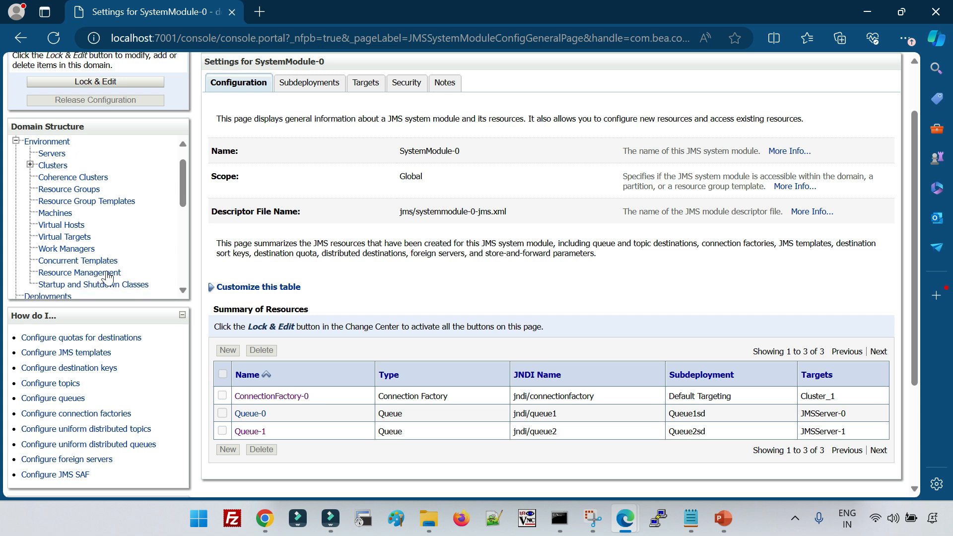
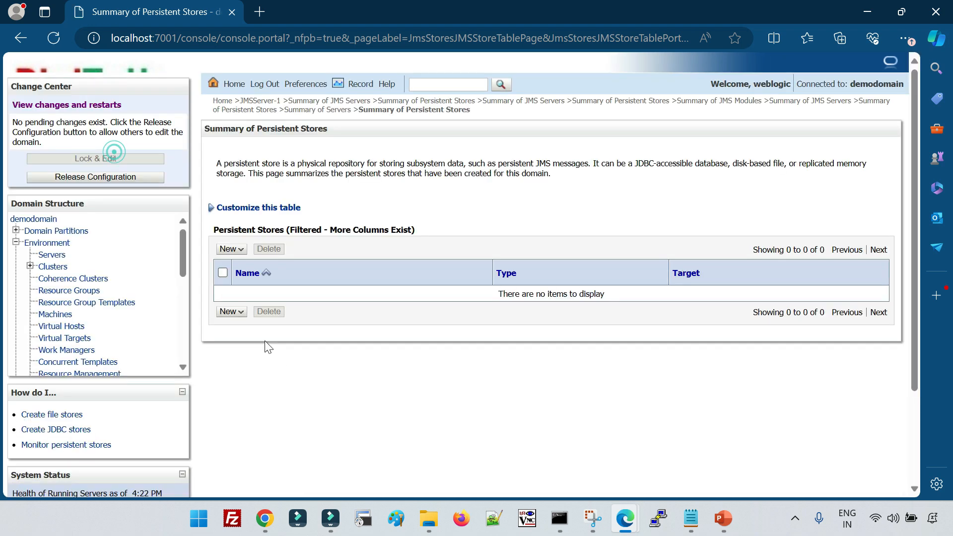
# Create a file store with the default name and target it to Cluster_1
pyautogui.click(230, 311)
pyautogui.click(247, 327)
pyautogui.click(253, 405)
pyautogui.click(370, 303)
pyautogui.click(381, 366)
pyautogui.click(290, 331)
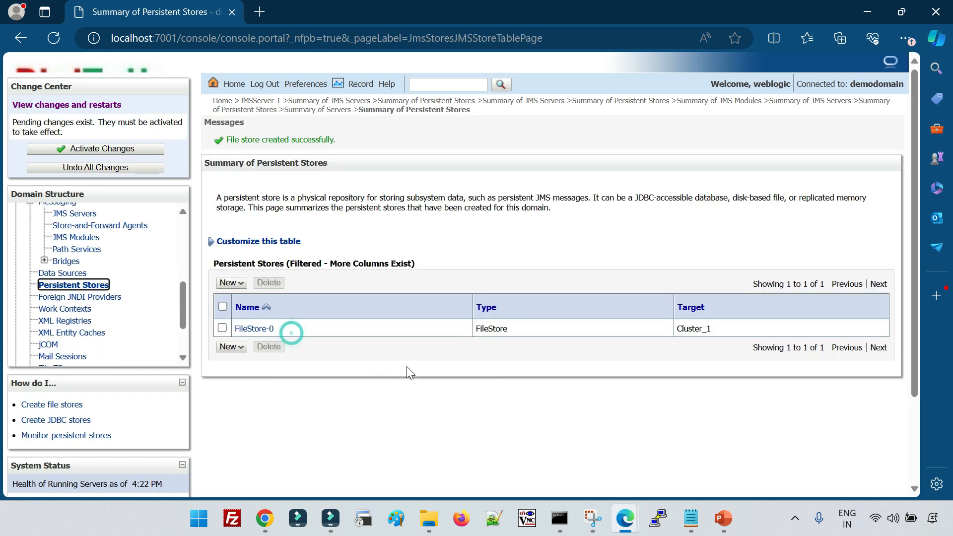
# Create a second file store with the default name, also targeted to Cluster_1
pyautogui.click(231, 346)
pyautogui.click(241, 362)
pyautogui.click(252, 406)
pyautogui.click(370, 303)
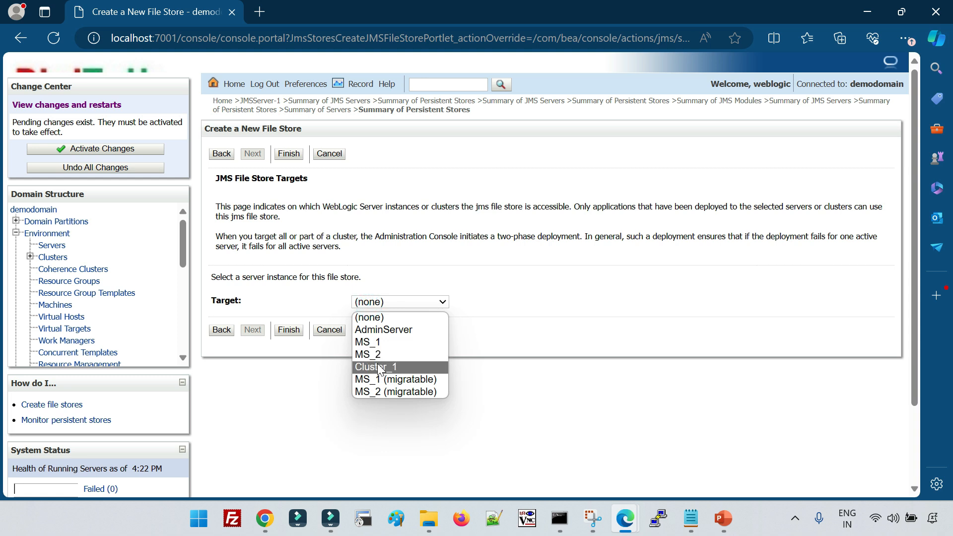
pyautogui.click(376, 366)
pyautogui.click(292, 331)
# Activate the pending changes and check the two file stores in the persistent store summary
pyautogui.click(141, 148)
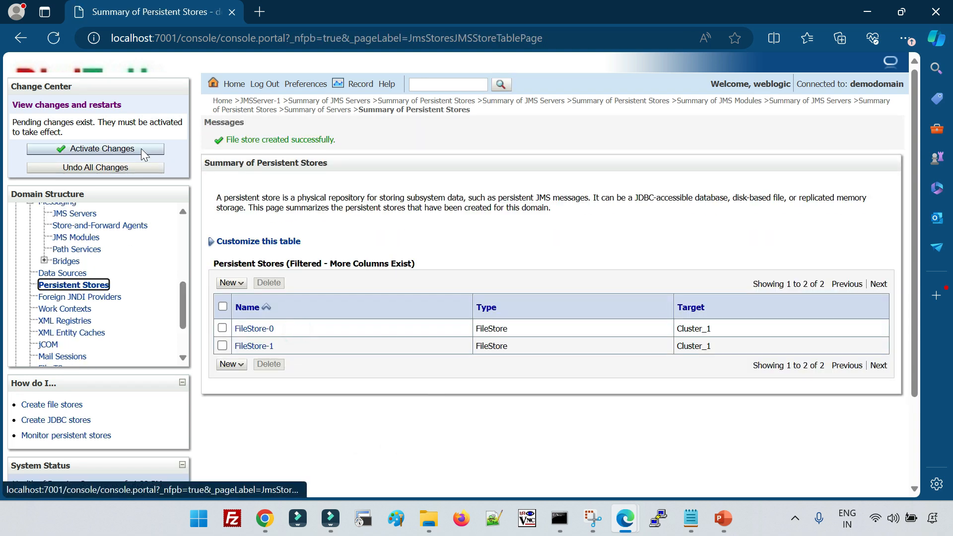
pyautogui.moveTo(234, 350); pyautogui.dragTo(291, 367)
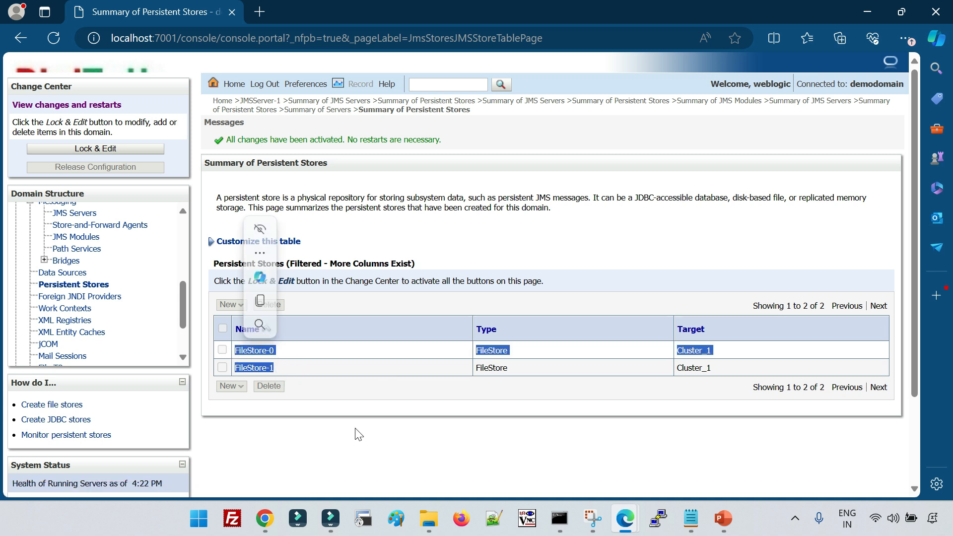
pyautogui.click(356, 430)
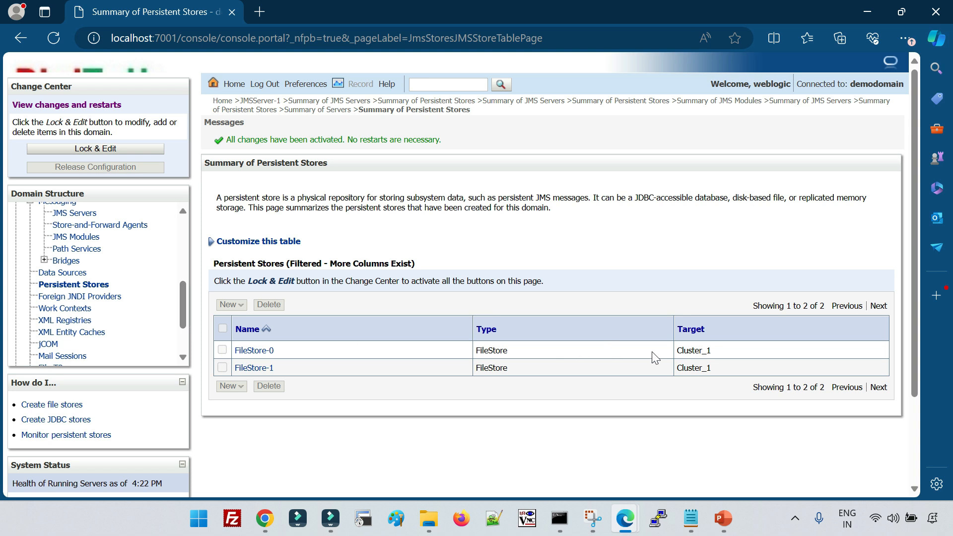
# Lock the configuration and start a new JMS server with the default name and Global scope, using FileStore-0 as its persistent store
pyautogui.scroll(2, 122, 329)
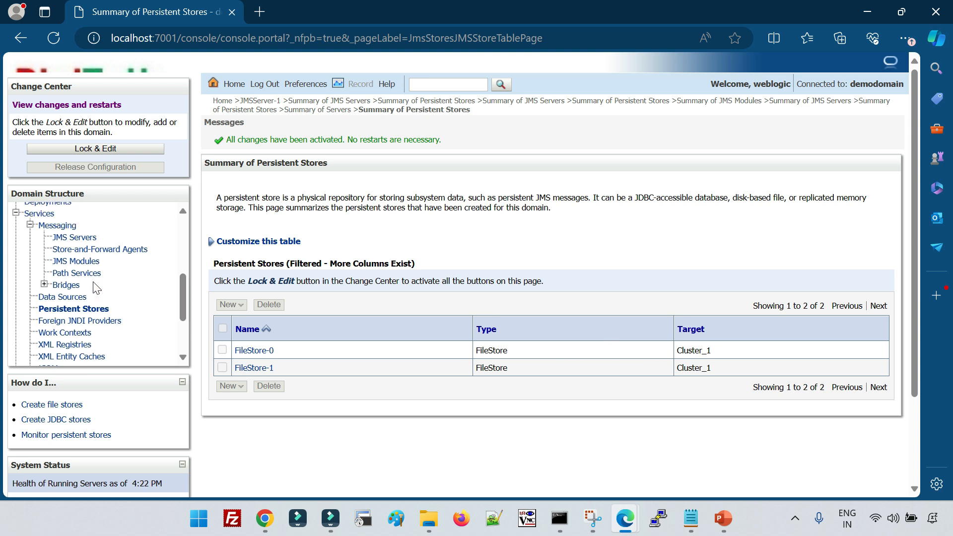
pyautogui.click(76, 236)
pyautogui.click(108, 148)
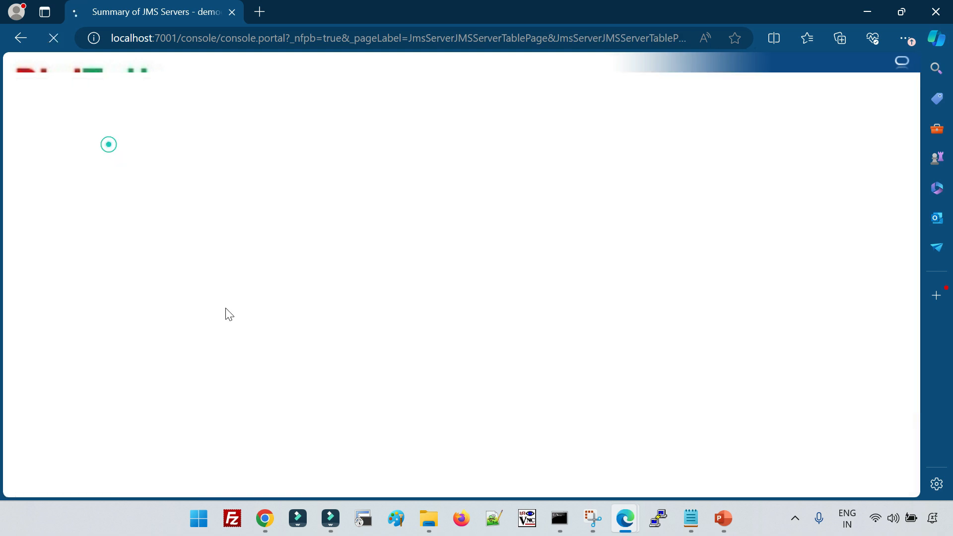
pyautogui.click(227, 321)
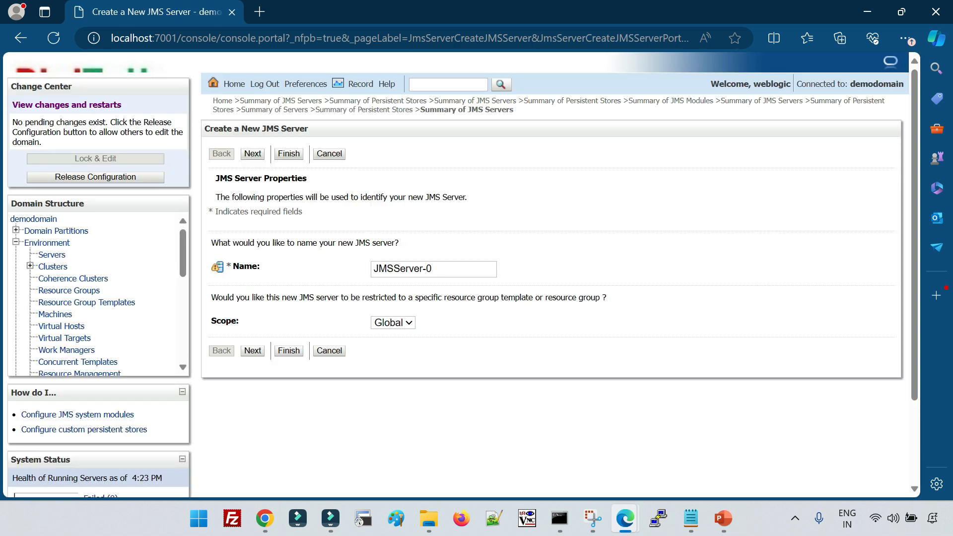
pyautogui.click(253, 350)
pyautogui.click(425, 220)
pyautogui.click(432, 248)
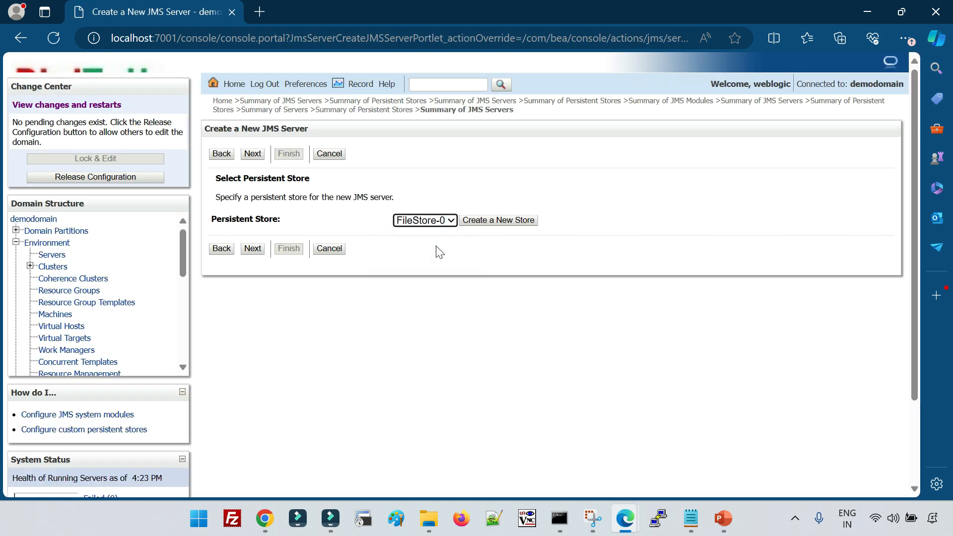
# Target the new JMS server to Cluster_1 and finish creating it
pyautogui.click(253, 248)
pyautogui.click(363, 221)
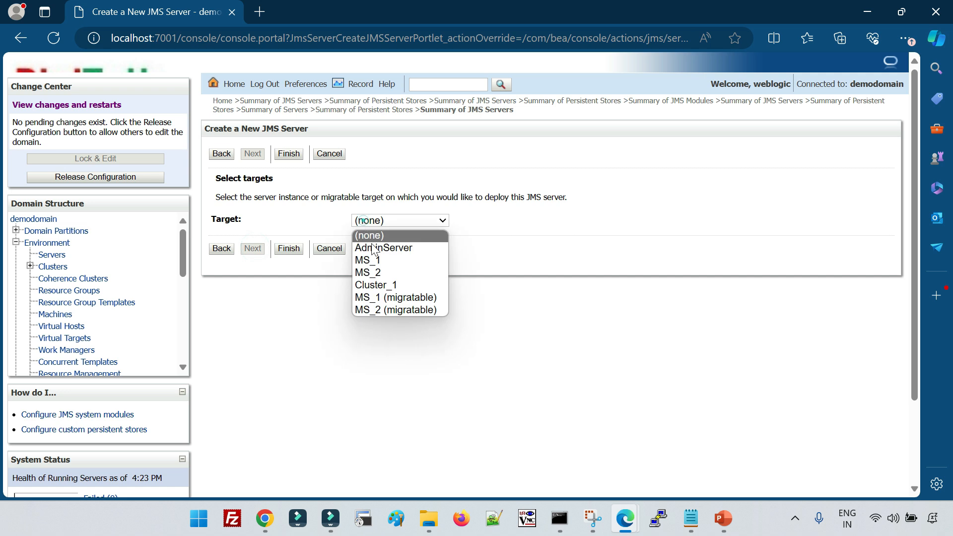
pyautogui.click(377, 285)
pyautogui.click(289, 248)
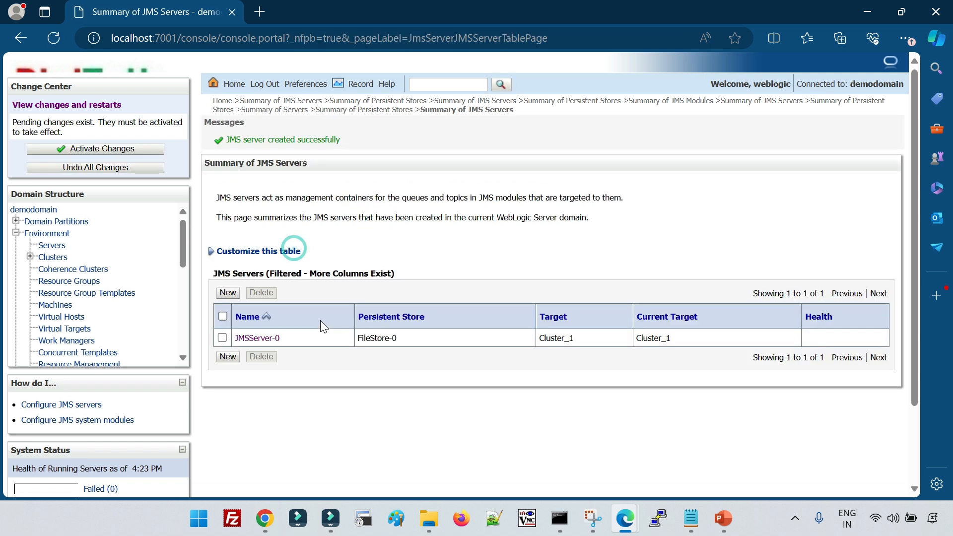
# Start a second JMS server with the default name and Global scope, using FileStore-1 as its persistent store
pyautogui.click(228, 356)
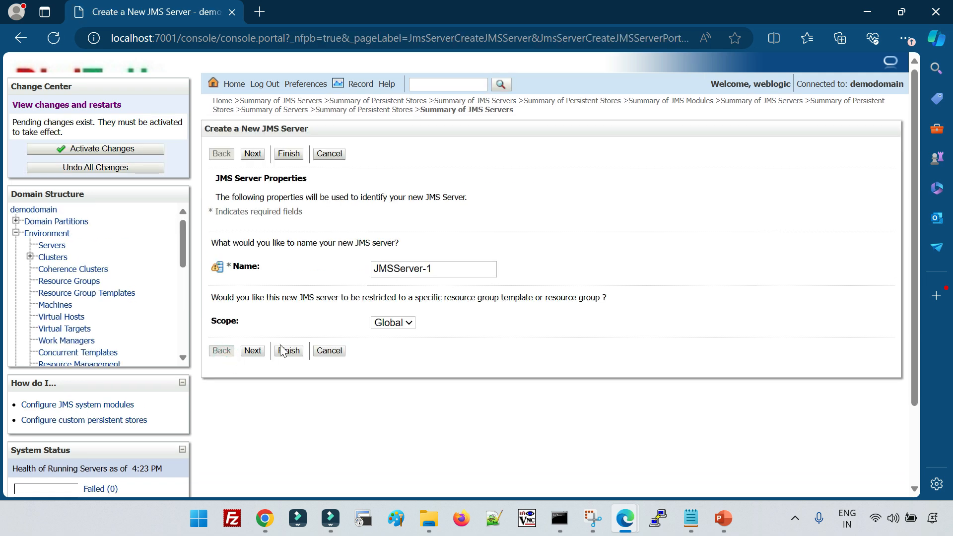
pyautogui.click(252, 350)
pyautogui.click(403, 221)
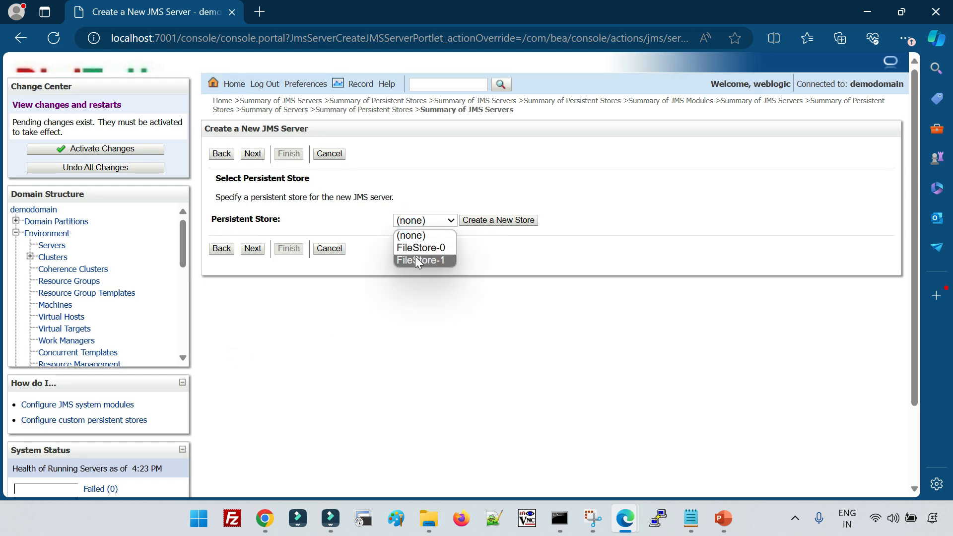
pyautogui.click(415, 260)
pyautogui.click(253, 249)
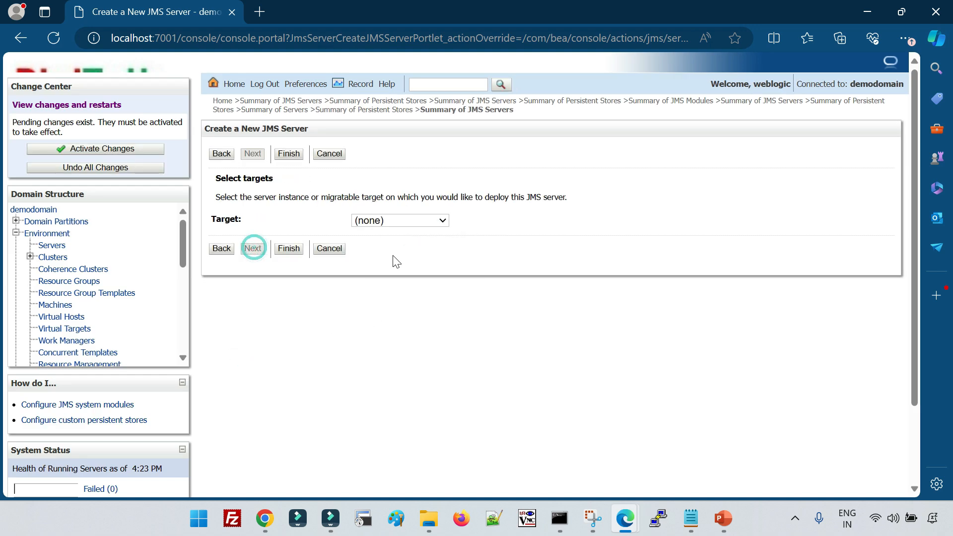
# Target the second JMS server to Cluster_1, finish creating it and activate the pending changes
pyautogui.click(397, 221)
pyautogui.click(392, 283)
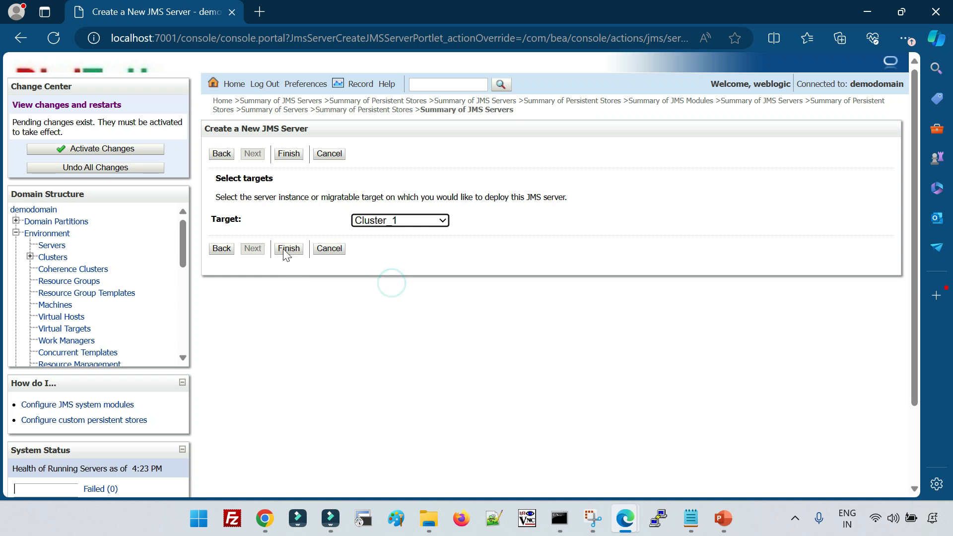
pyautogui.click(287, 250)
pyautogui.click(104, 148)
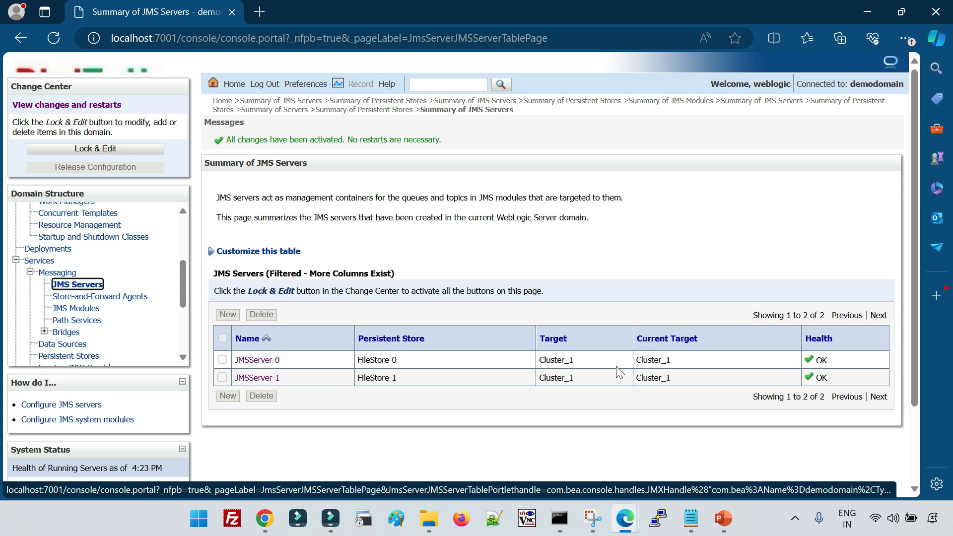
# Lock the configuration and start a new JMS system module with the default name and Global scope
pyautogui.scroll(-3, 85, 311)
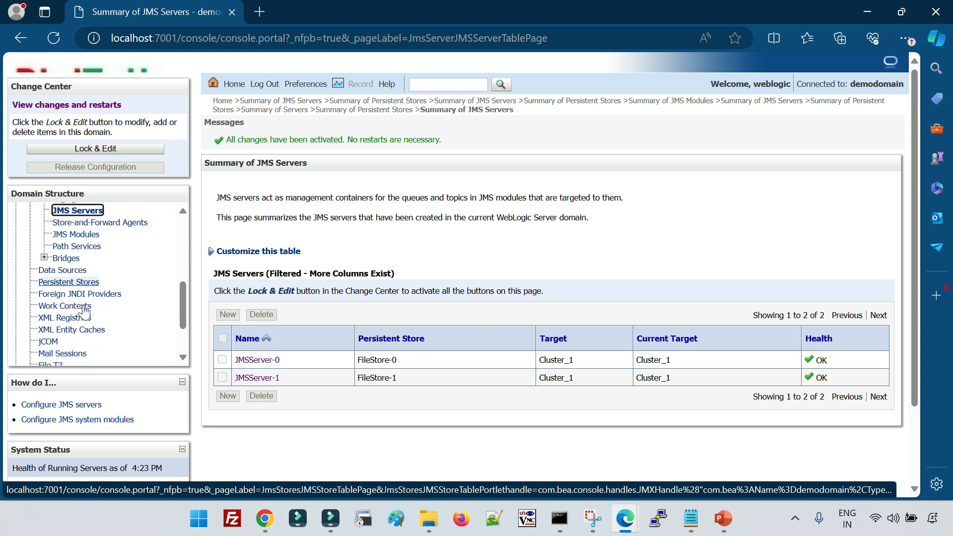
pyautogui.scroll(-3, 84, 308)
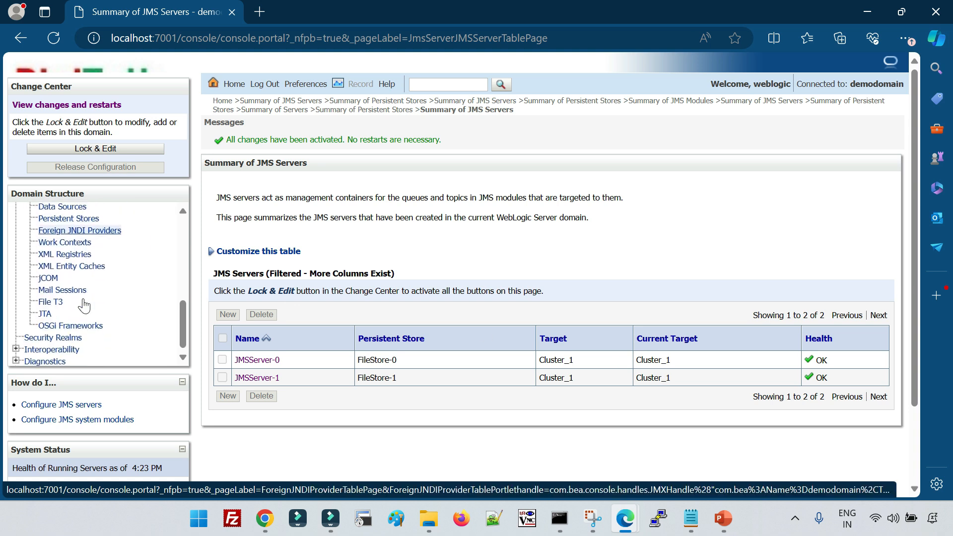
pyautogui.scroll(3, 85, 306)
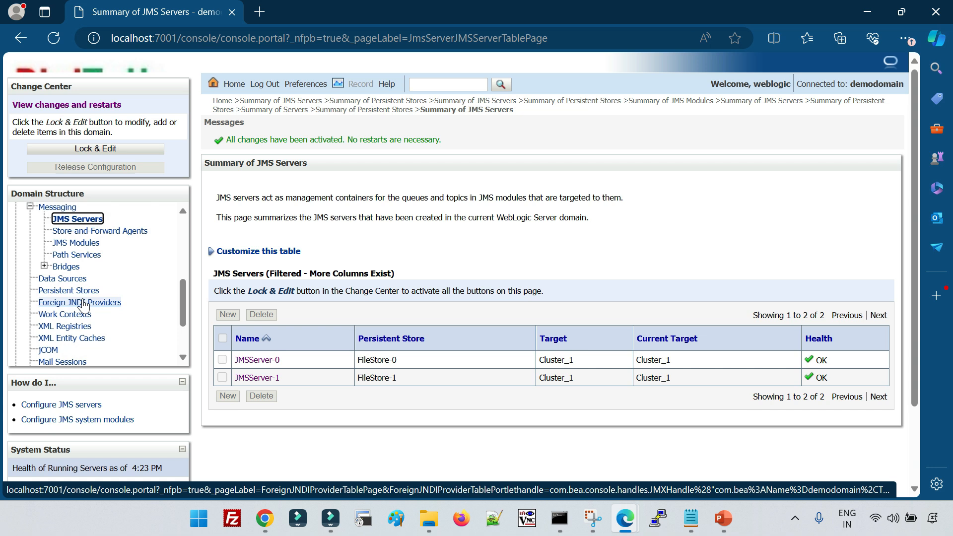
pyautogui.click(77, 242)
pyautogui.click(124, 149)
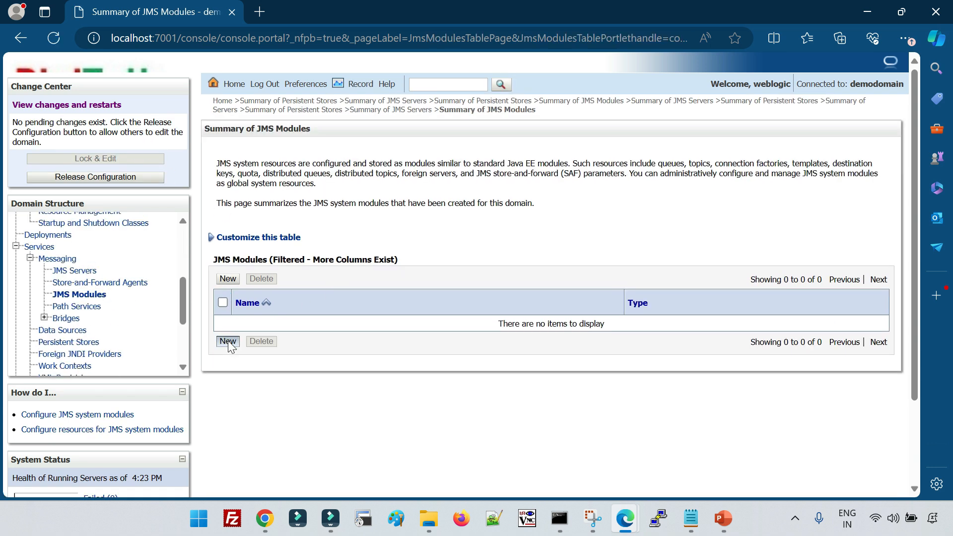
pyautogui.click(228, 342)
pyautogui.scroll(-3, 348, 392)
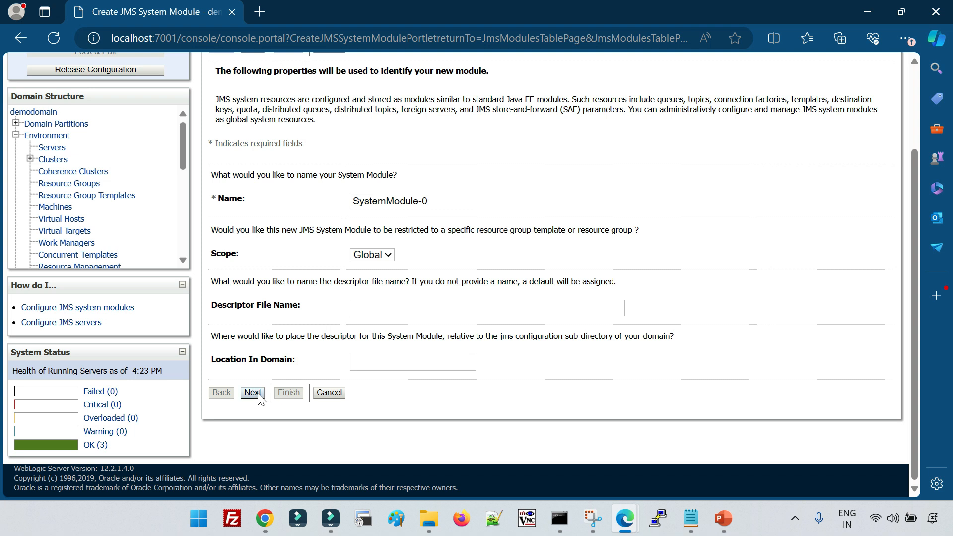
pyautogui.click(253, 392)
# Target the new system module to Cluster_1, finish it without adding resources and activate the changes
pyautogui.click(218, 354)
pyautogui.click(253, 438)
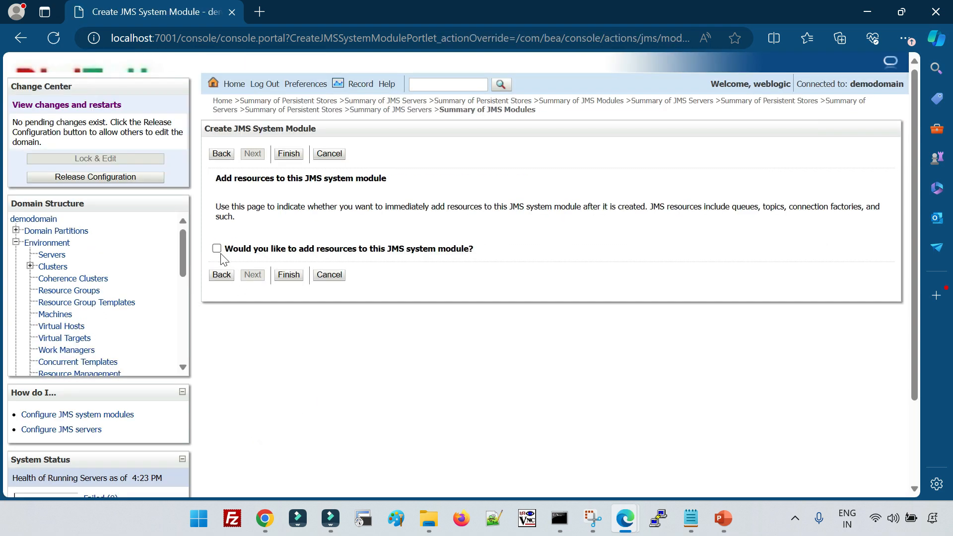
pyautogui.click(291, 276)
pyautogui.click(152, 151)
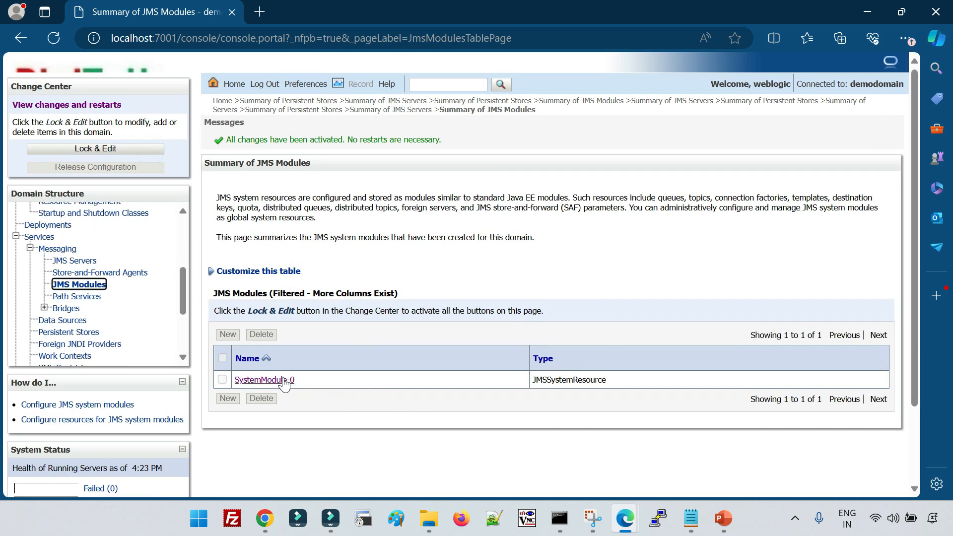
# Open SystemModule-0, lock the configuration and start a new Connection Factory resource in it
pyautogui.click(284, 381)
pyautogui.scroll(-3, 401, 380)
pyautogui.scroll(5, 400, 377)
pyautogui.click(132, 148)
pyautogui.scroll(-5, 243, 355)
pyautogui.click(229, 324)
pyautogui.click(217, 314)
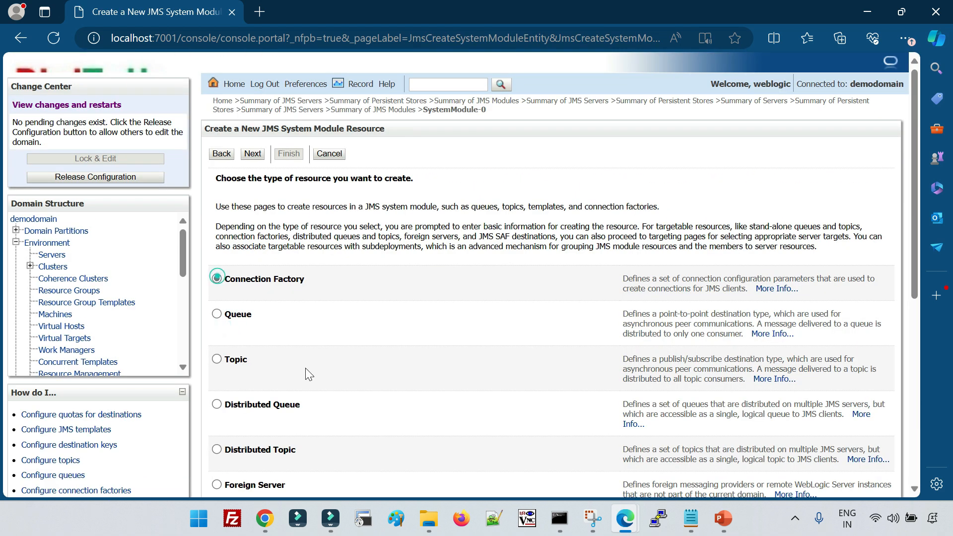
pyautogui.scroll(-7, 308, 377)
pyautogui.click(253, 429)
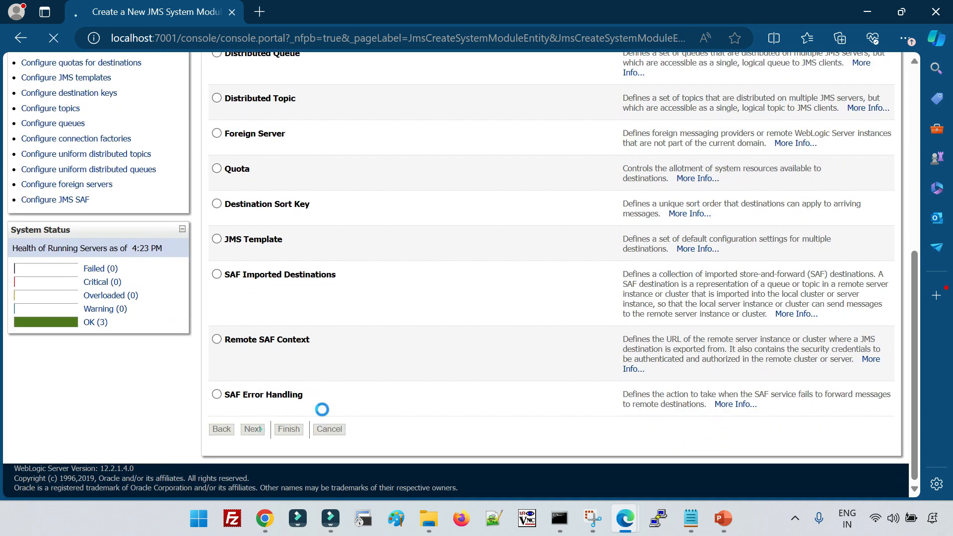
# Create the connection factory with its default properties and default Cluster_1 targeting, and activate the changes
pyautogui.scroll(-4, 401, 287)
pyautogui.click(262, 427)
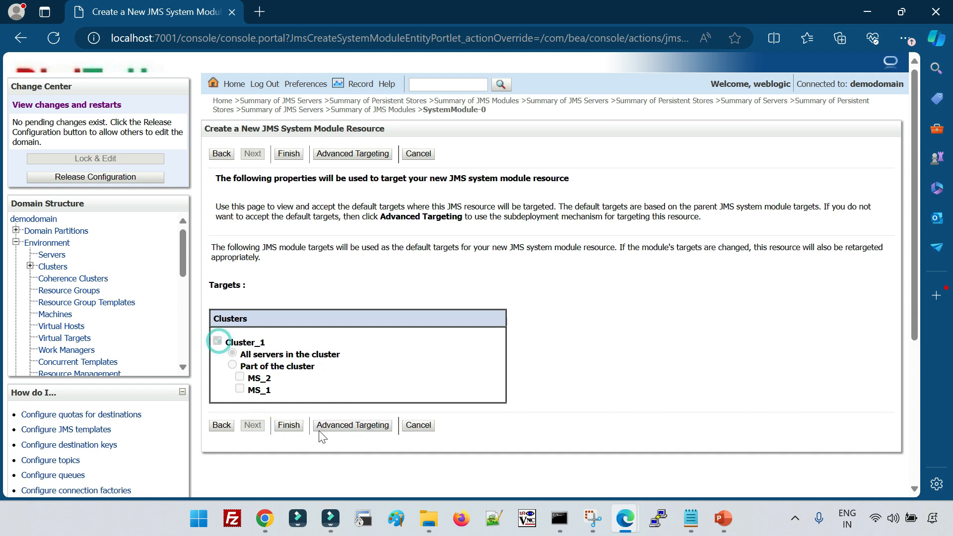
pyautogui.click(288, 426)
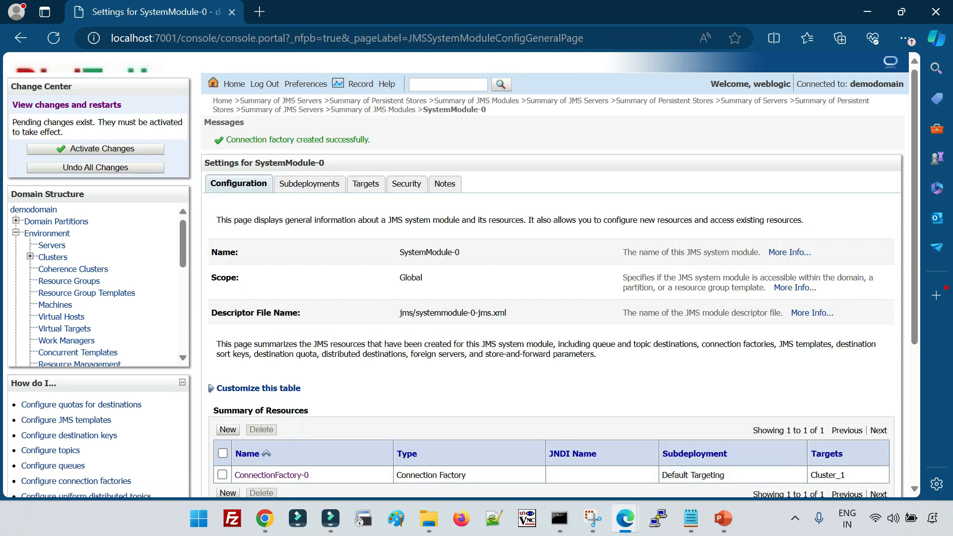
pyautogui.click(130, 149)
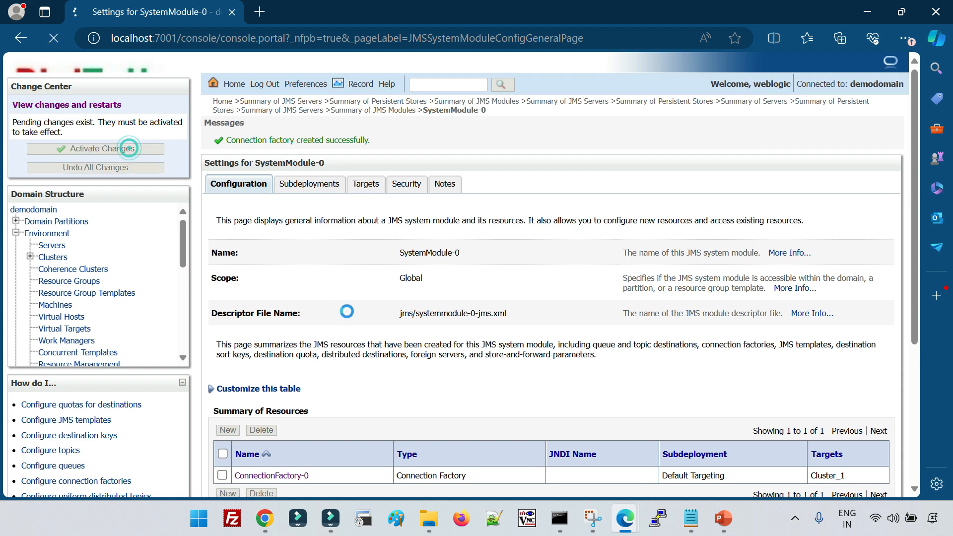
# Lock the configuration and start a Distributed Queue in SystemModule-0 with the default name, Uniform destination type and no template
pyautogui.scroll(-3, 388, 379)
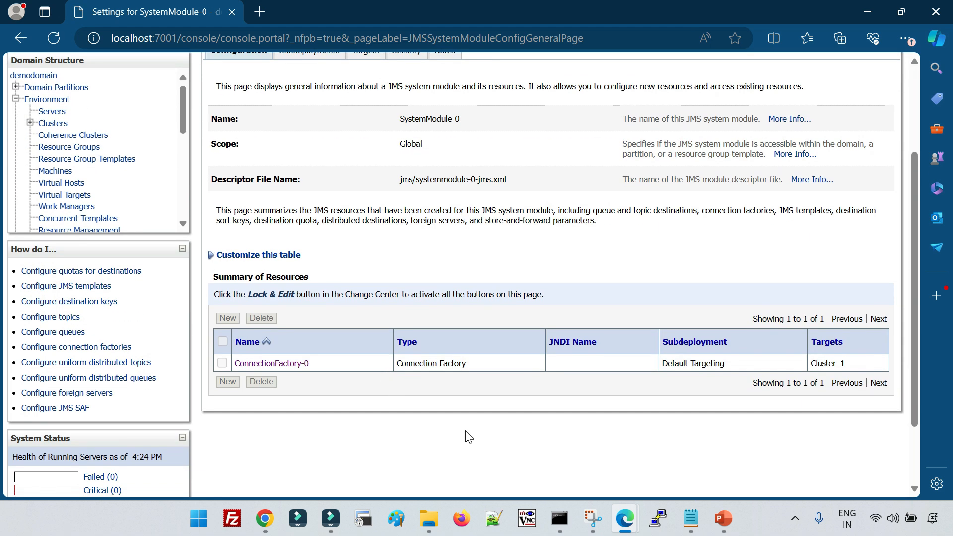
pyautogui.scroll(2, 469, 437)
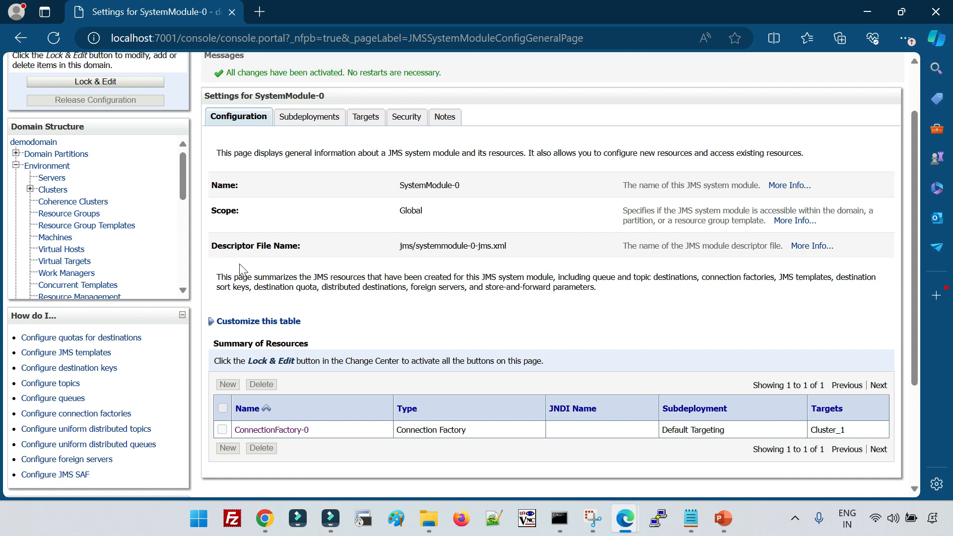
pyautogui.click(104, 82)
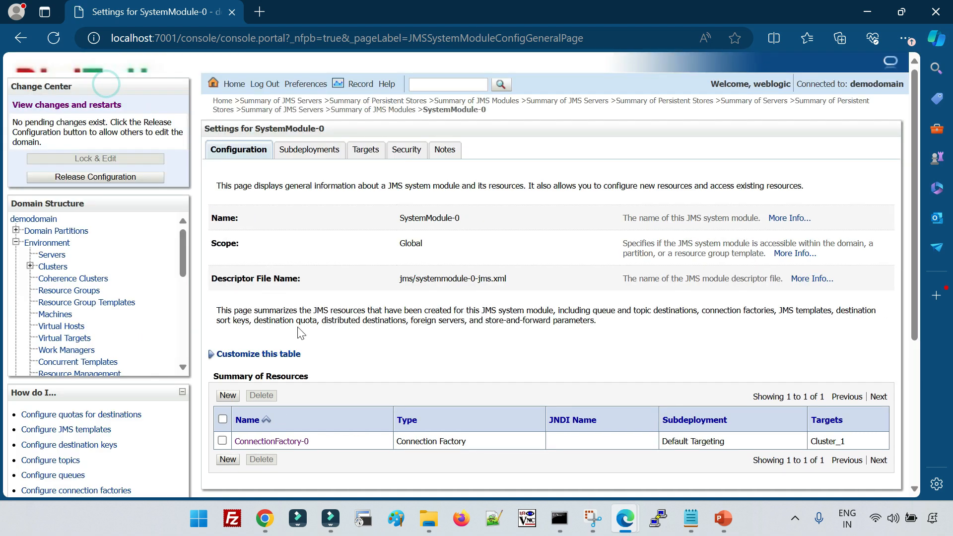
pyautogui.click(228, 392)
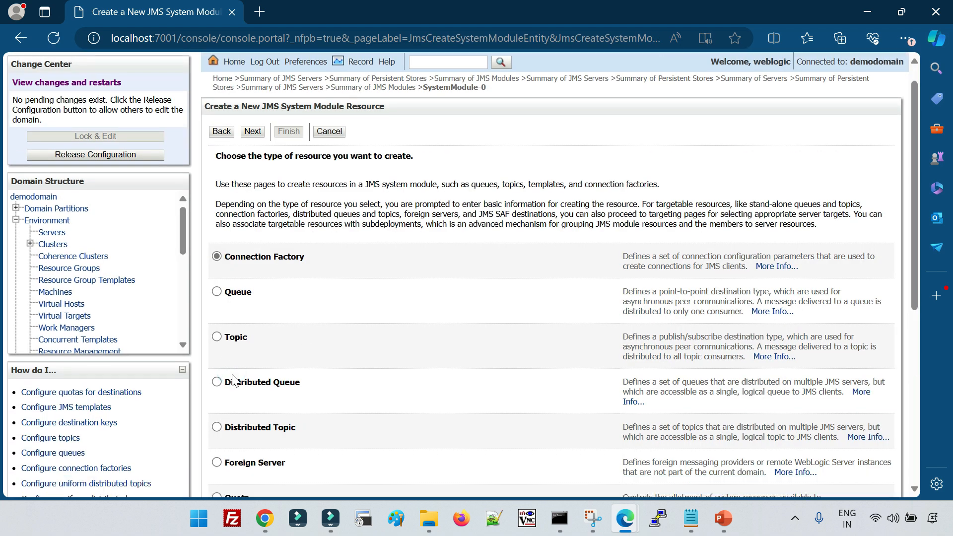
pyautogui.scroll(-2, 217, 297)
pyautogui.click(217, 271)
pyautogui.scroll(-5, 395, 373)
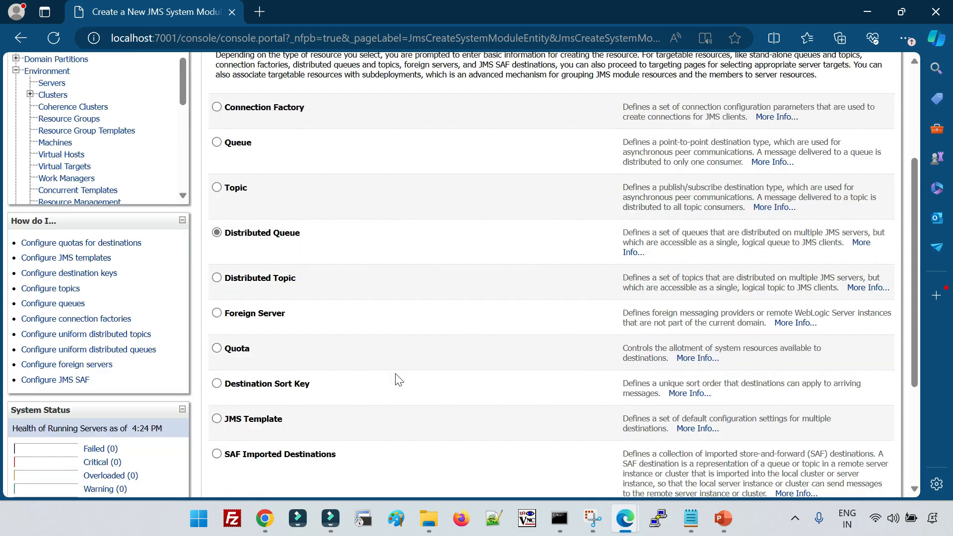
pyautogui.click(252, 430)
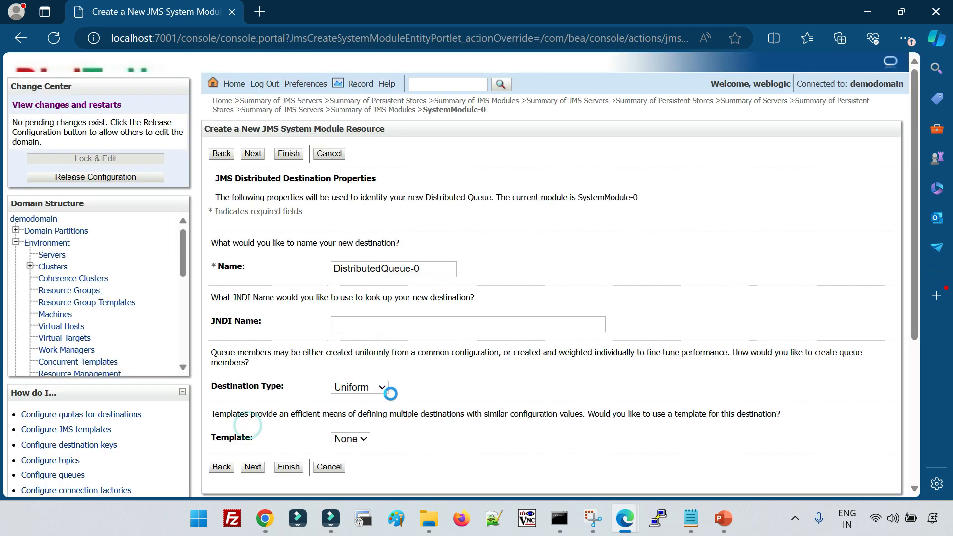
pyautogui.scroll(-3, 275, 350)
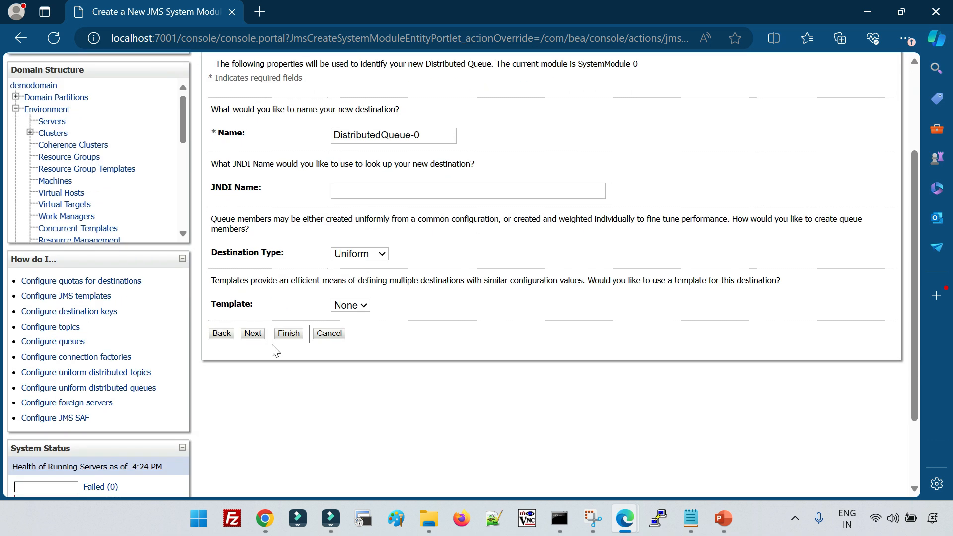
pyautogui.click(258, 338)
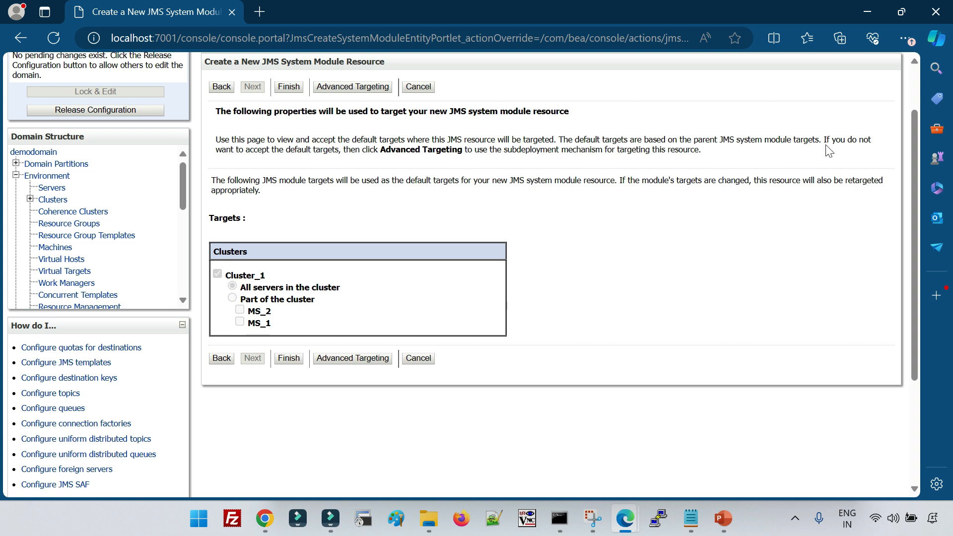
# Read the explanation of default targets and Advanced Targeting for the new distributed queue
pyautogui.moveTo(824, 140); pyautogui.dragTo(705, 151)
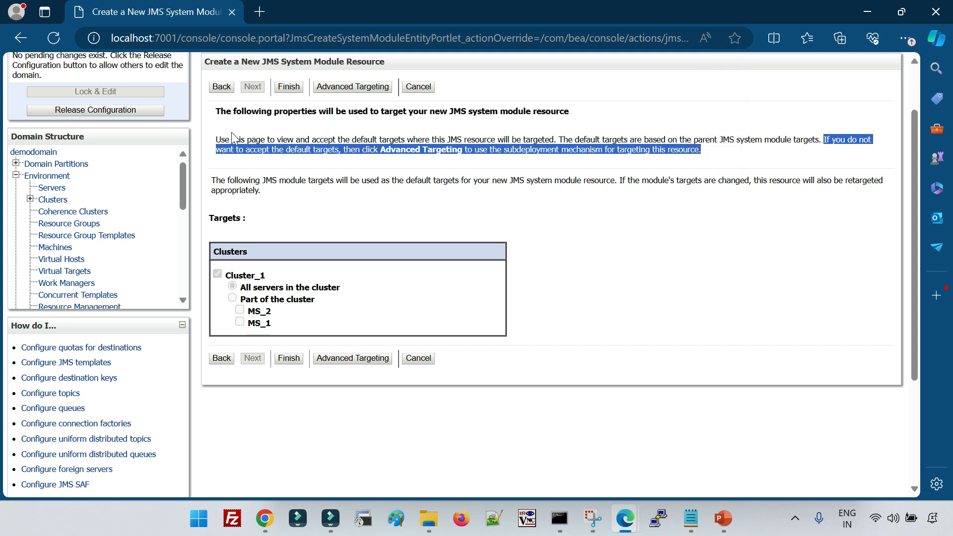
pyautogui.moveTo(220, 139); pyautogui.dragTo(368, 139)
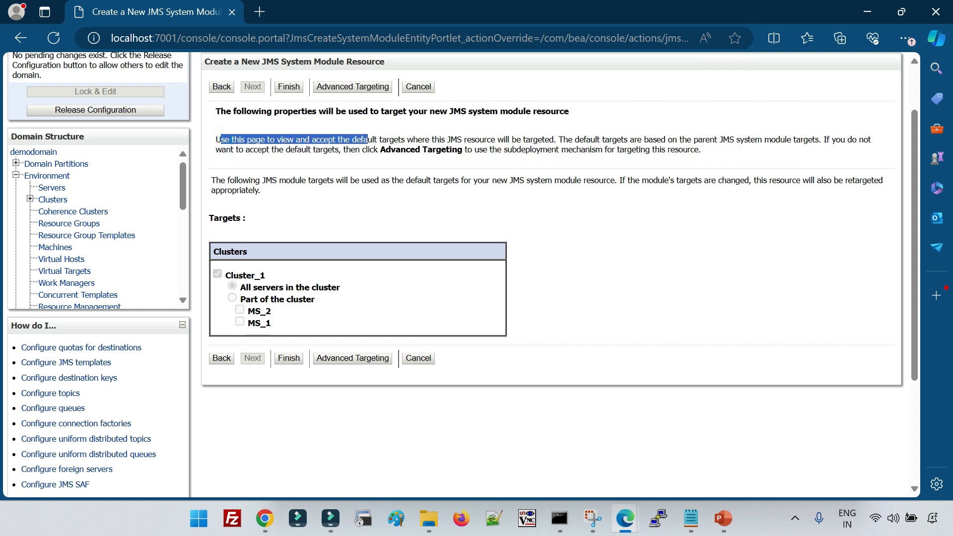
pyautogui.moveTo(429, 139); pyautogui.dragTo(821, 141)
pyautogui.click(605, 158)
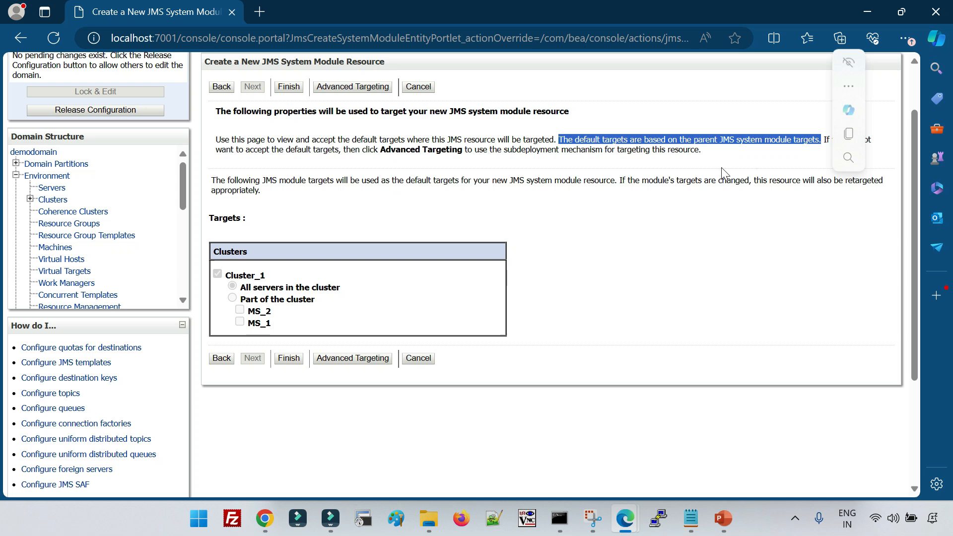
pyautogui.click(516, 175)
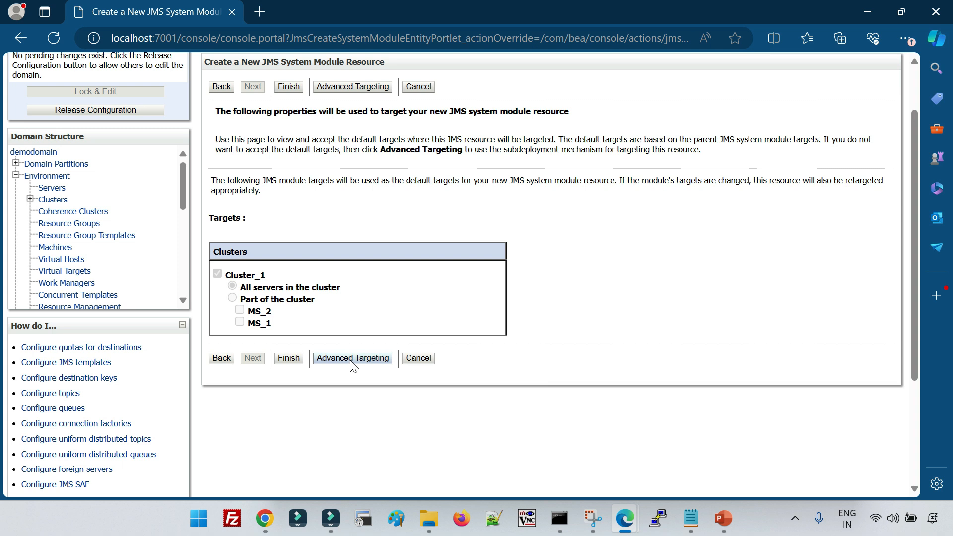
# Switch to PowerPoint and examine how the Distributed Queue slide links the subdeployment to the two JMS servers
pyautogui.click(724, 519)
pyautogui.scroll(-1, 570, 365)
pyautogui.scroll(1, 570, 366)
pyautogui.click(551, 403)
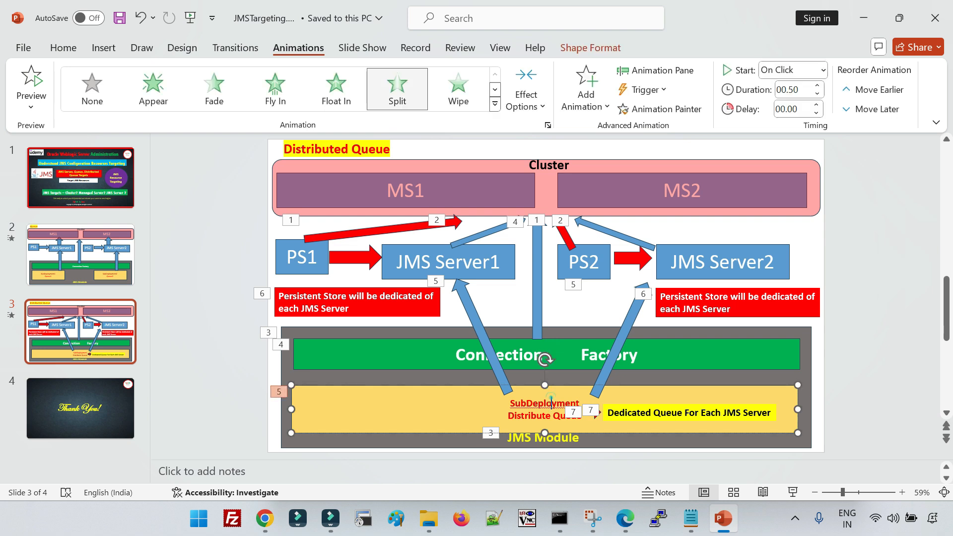
pyautogui.tripleClick(542, 417)
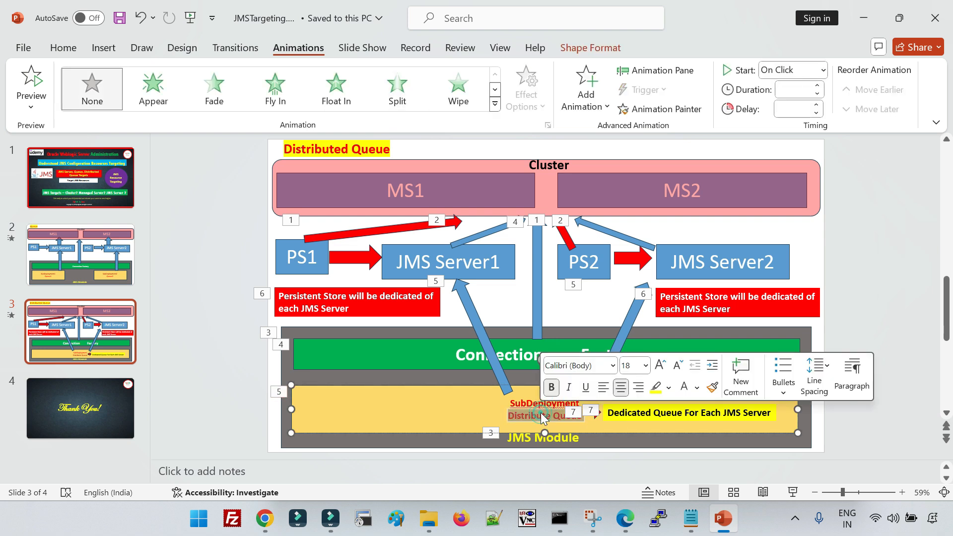
pyautogui.click(537, 412)
pyautogui.click(535, 198)
pyautogui.click(440, 278)
pyautogui.click(695, 262)
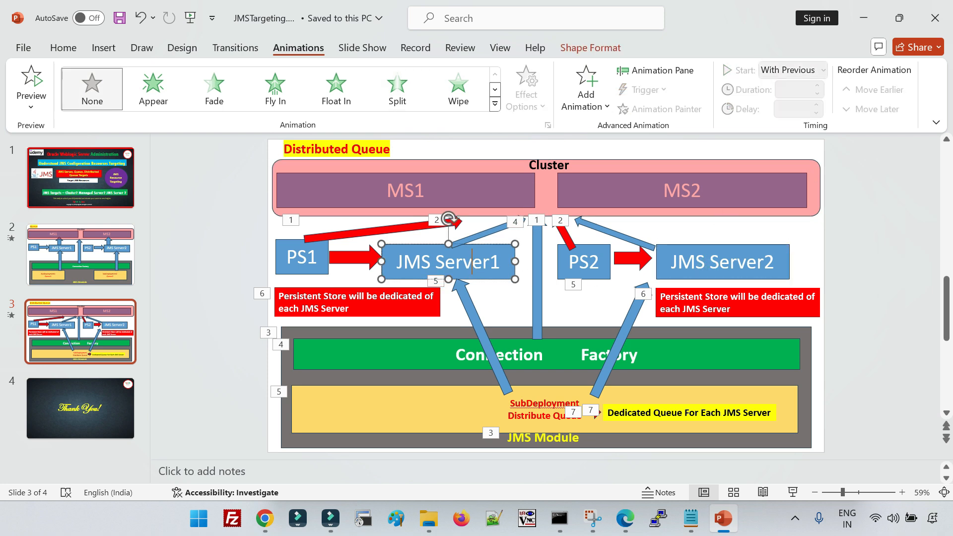
pyautogui.click(506, 273)
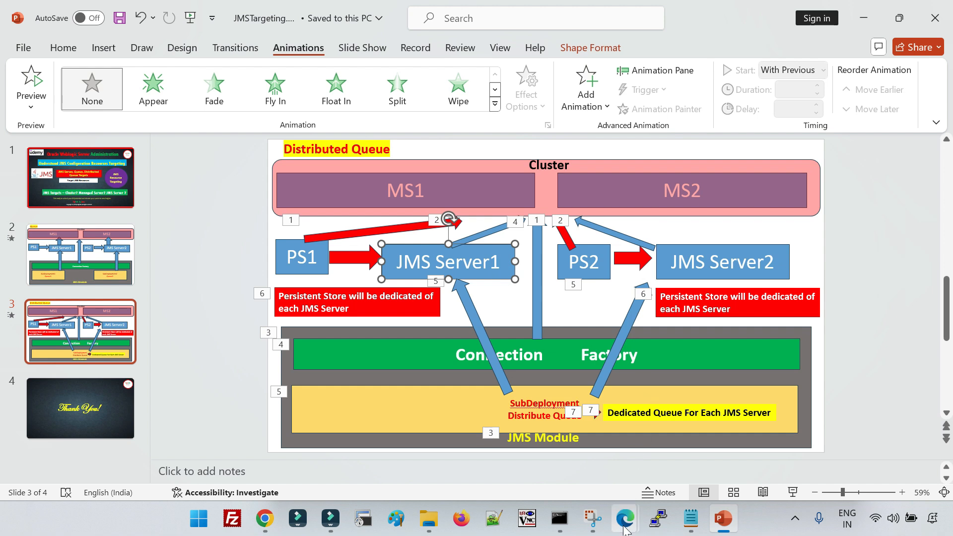
# Switch to the WebLogic console in Edge, choose advanced targeting for the distributed queue and create a subdeployment with the default name DistributedQueue-0
pyautogui.moveTo(625, 519)
pyautogui.click(741, 457)
pyautogui.click(375, 358)
pyautogui.click(398, 283)
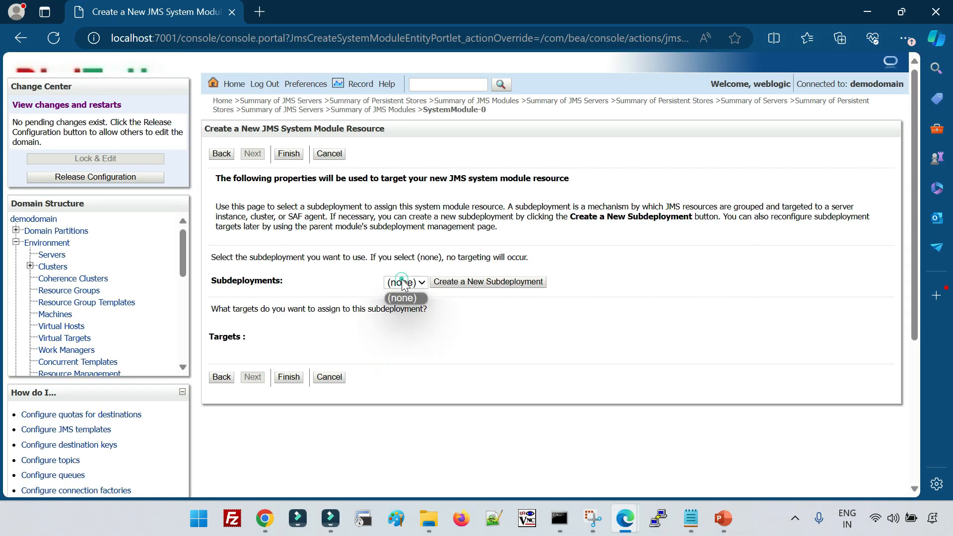
pyautogui.click(404, 284)
pyautogui.click(489, 286)
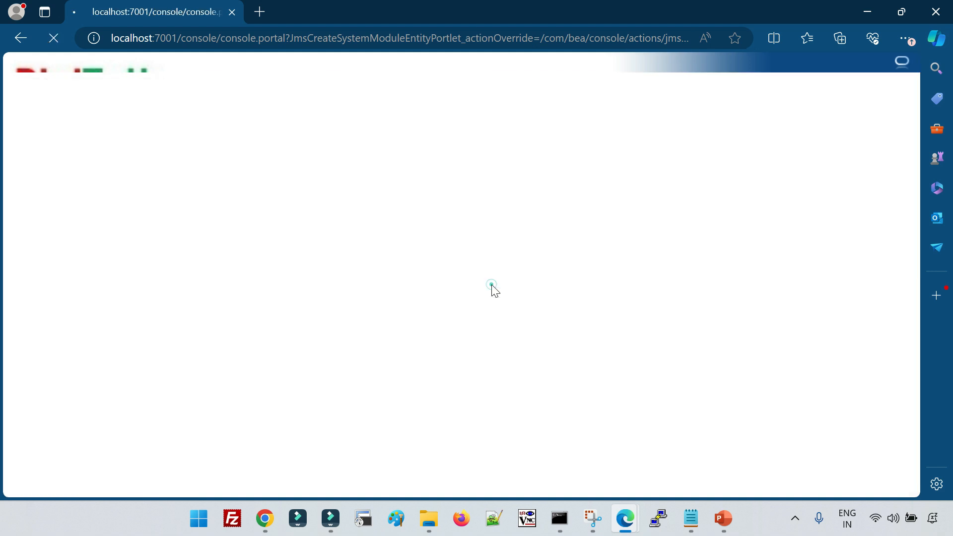
pyautogui.click(210, 245)
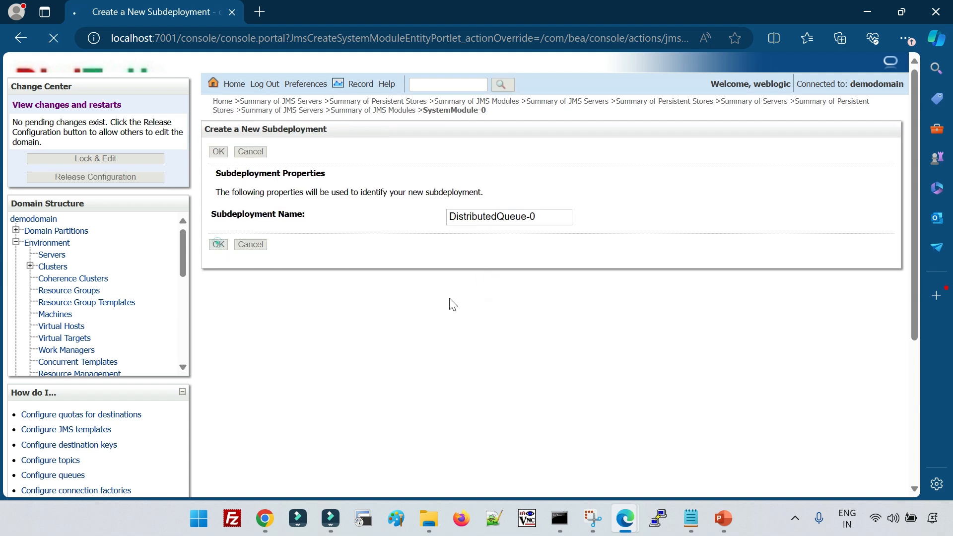
# Select JMSServer-0 and JMSServer-1 as the subdeployment's targets, review the selection and go back to the default targets page
pyautogui.scroll(-3, 395, 412)
pyautogui.scroll(-2, 394, 420)
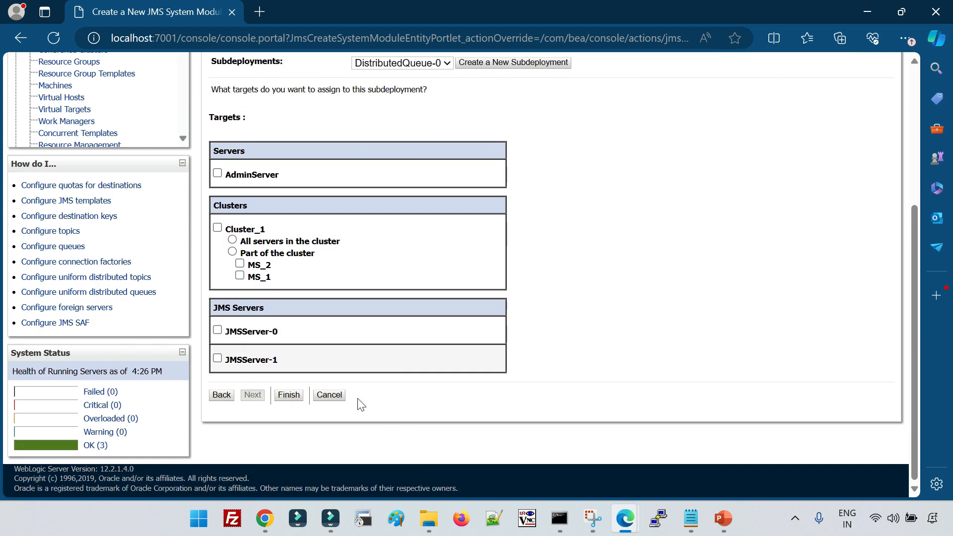
pyautogui.scroll(2, 228, 380)
pyautogui.scroll(-2, 228, 378)
pyautogui.click(218, 332)
pyautogui.click(217, 359)
pyautogui.scroll(4, 405, 427)
pyautogui.scroll(-3, 400, 424)
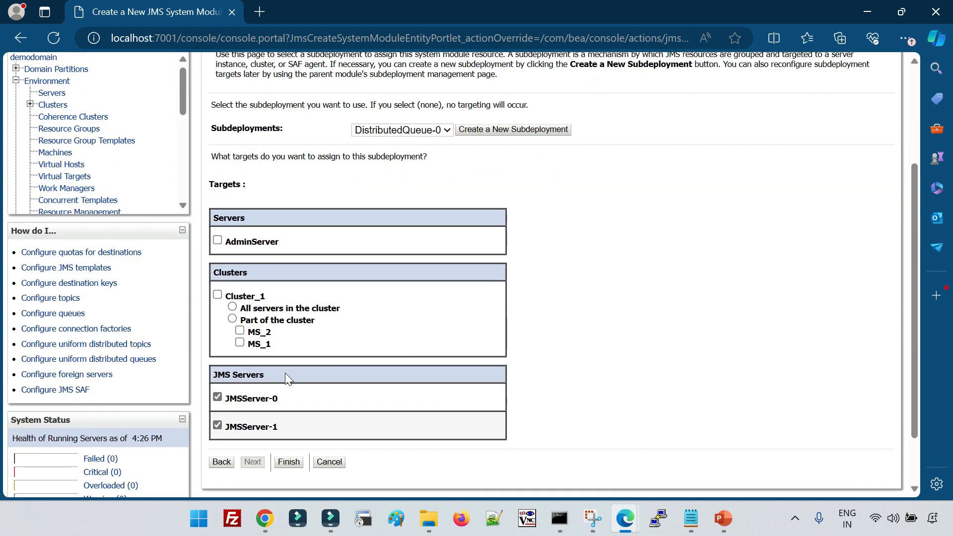
pyautogui.scroll(-3, 286, 379)
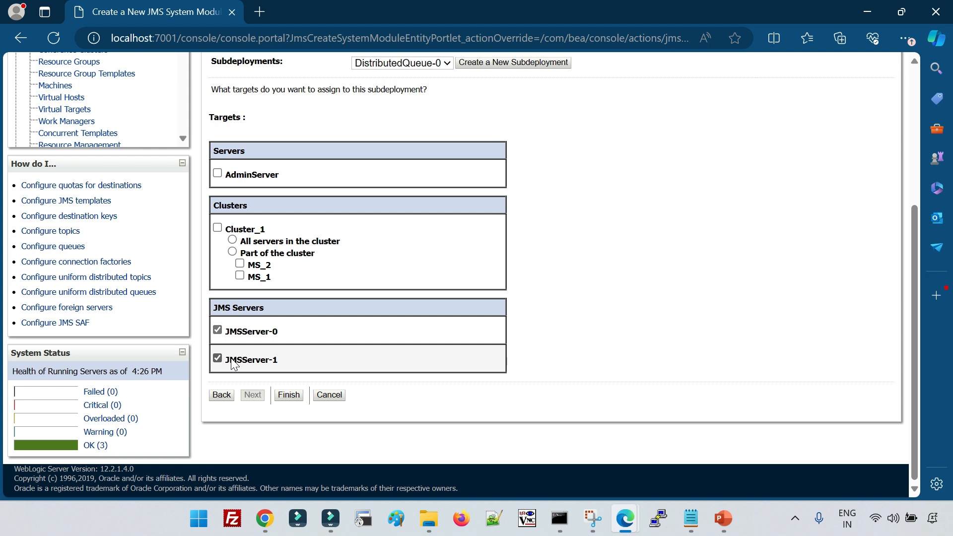
pyautogui.scroll(3, 346, 264)
pyautogui.scroll(-3, 375, 323)
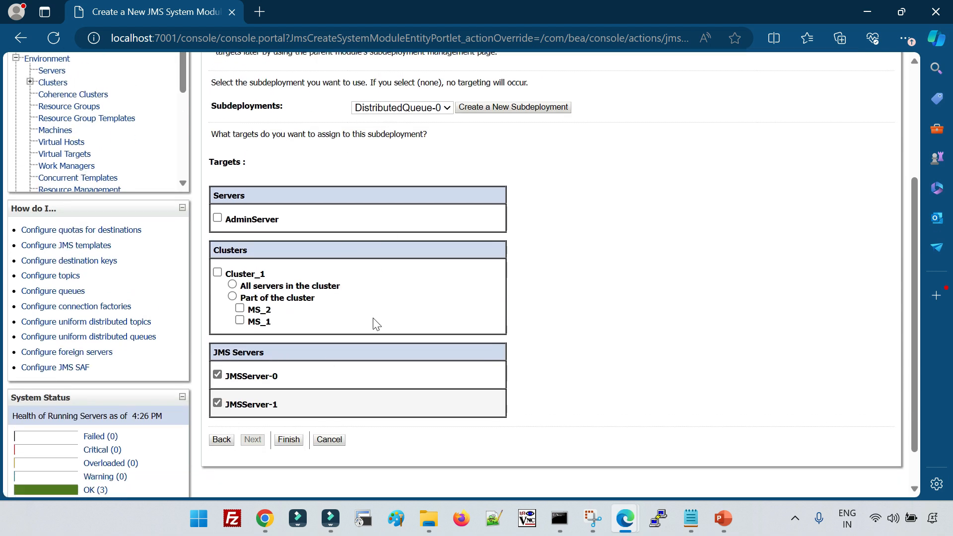
pyautogui.scroll(10, 245, 354)
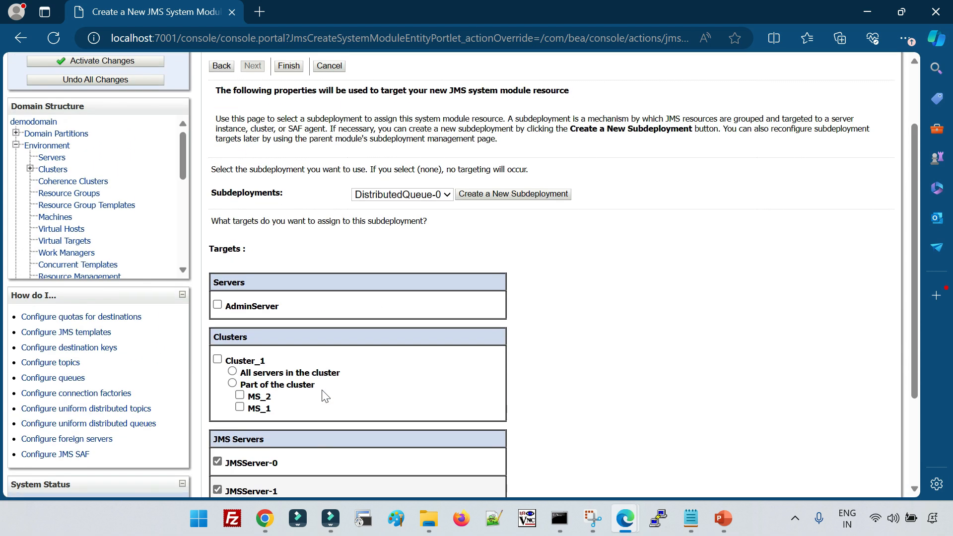
pyautogui.click(226, 154)
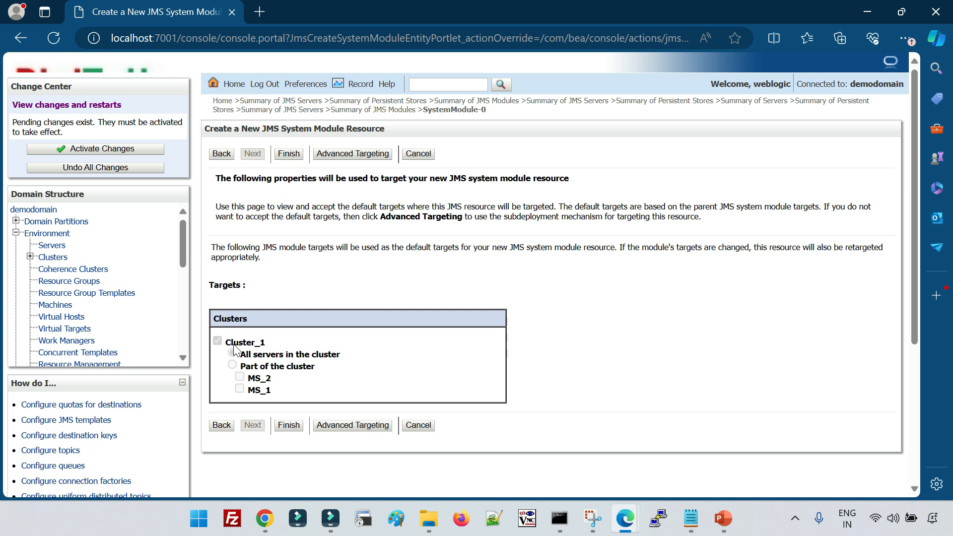
# Reopen advanced targeting with subdeployment DistributedQueue-0, target it to JMSServer-0 and JMSServer-1, and finish creating the distributed queue
pyautogui.click(354, 425)
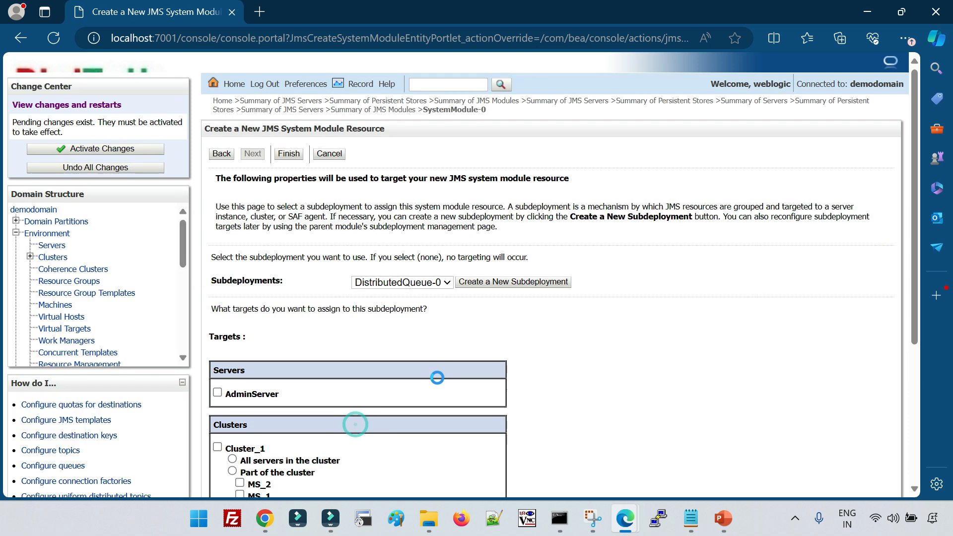
pyautogui.scroll(-4, 437, 378)
pyautogui.click(218, 349)
pyautogui.click(218, 378)
pyautogui.click(290, 414)
# Check the distributed queue's targets in SystemModule-0's resource summary and activate the pending changes
pyautogui.scroll(-4, 455, 385)
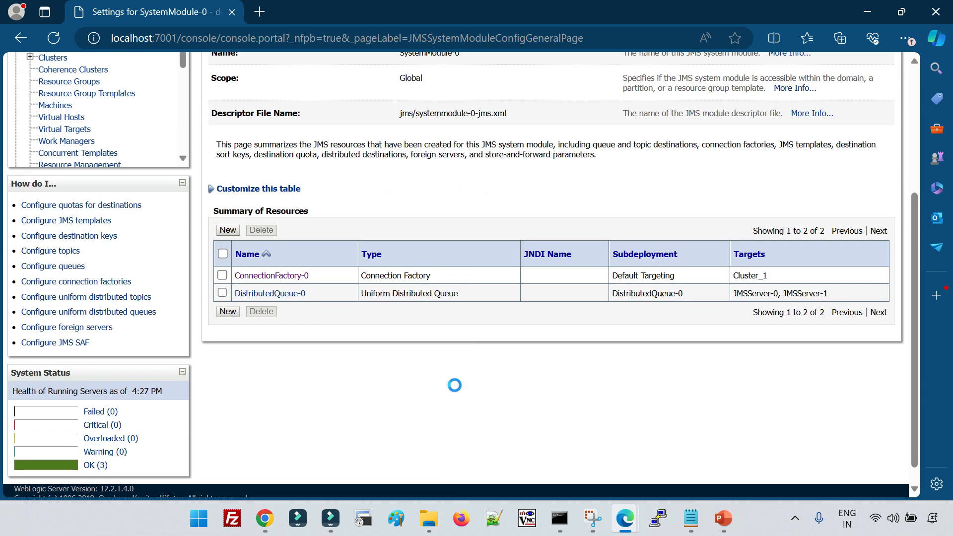
pyautogui.scroll(1, 455, 385)
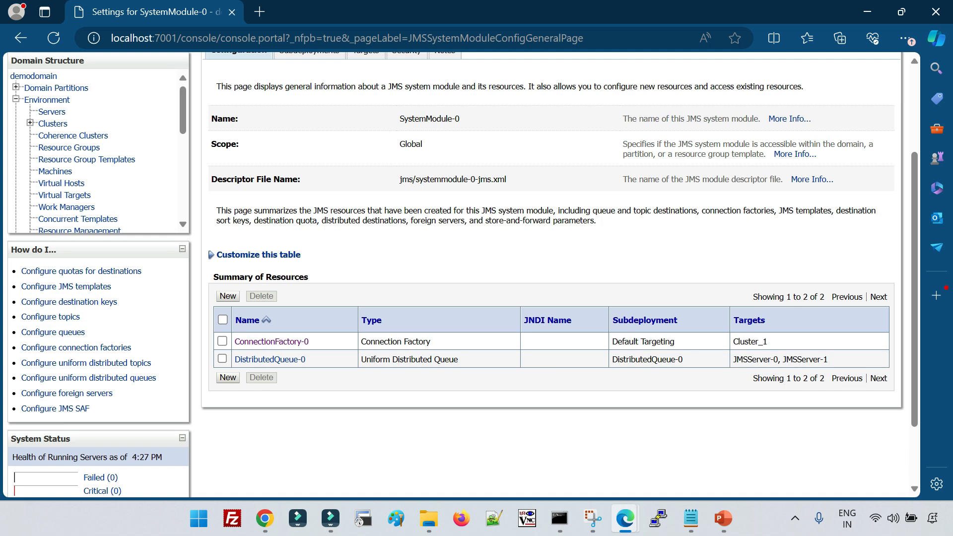
pyautogui.moveTo(734, 361); pyautogui.dragTo(842, 361)
pyautogui.click(443, 400)
pyautogui.scroll(2, 443, 400)
pyautogui.click(125, 148)
# Open DistributedQueue-0 and examine its general configuration and the member destinations listed on its monitoring page
pyautogui.scroll(-3, 448, 404)
pyautogui.scroll(3, 448, 405)
pyautogui.scroll(-3, 448, 404)
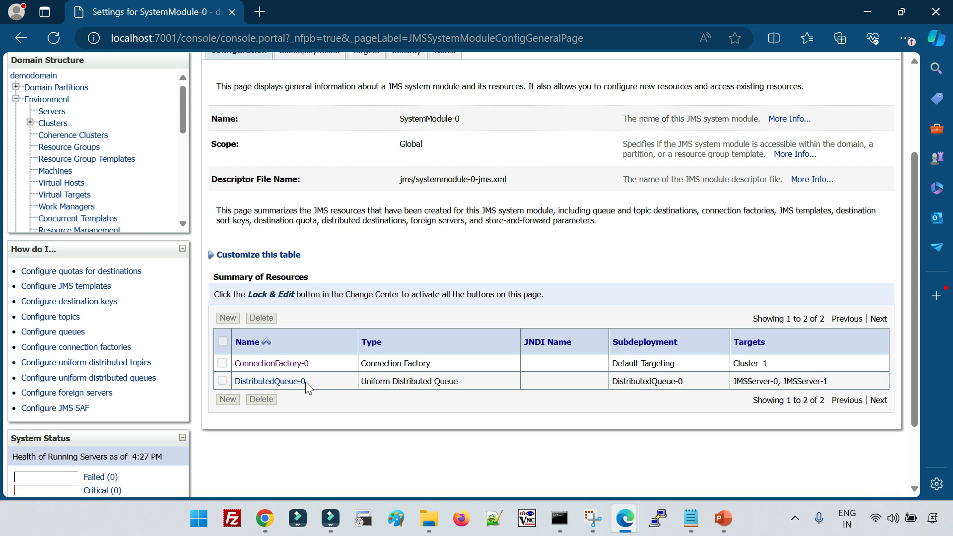
pyautogui.click(283, 382)
pyautogui.scroll(-7, 432, 374)
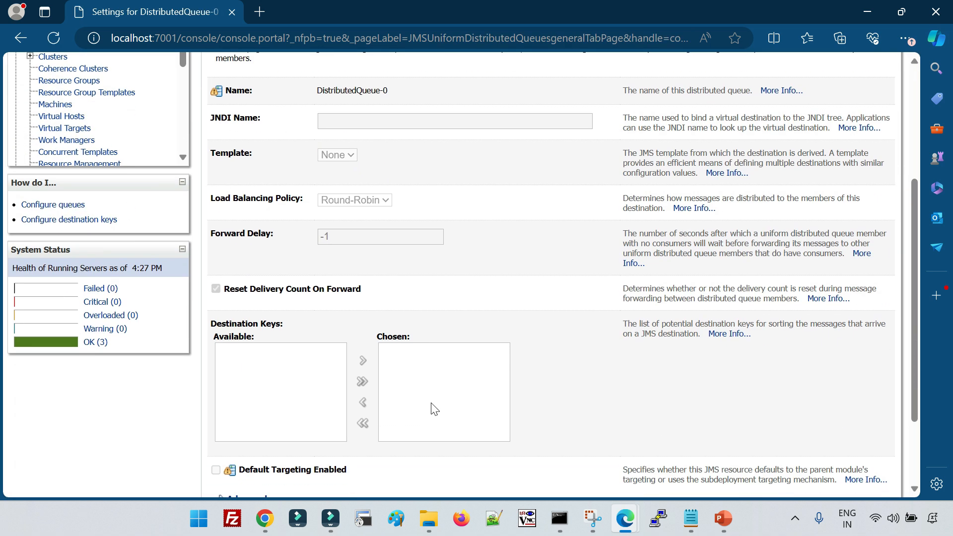
pyautogui.scroll(7, 432, 406)
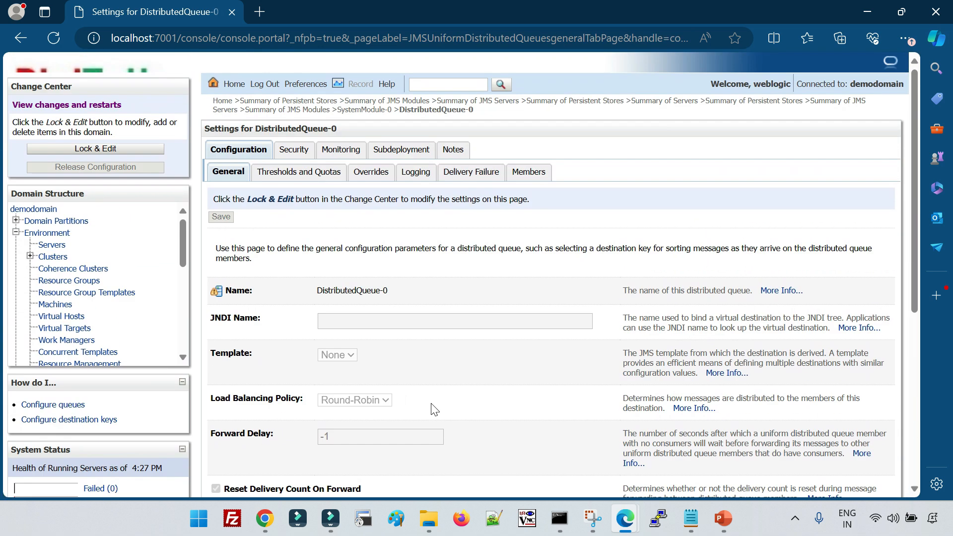
pyautogui.click(343, 151)
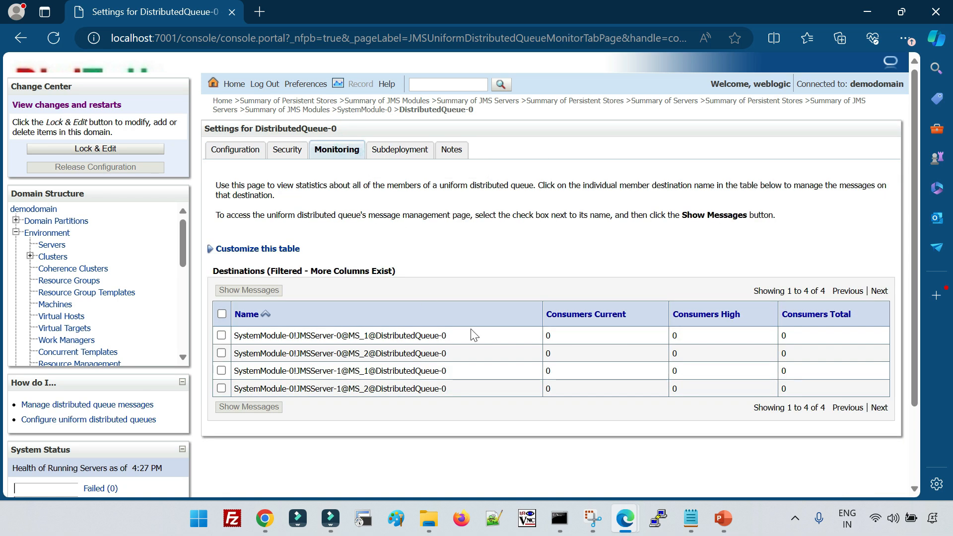
pyautogui.click(487, 451)
pyautogui.click(236, 150)
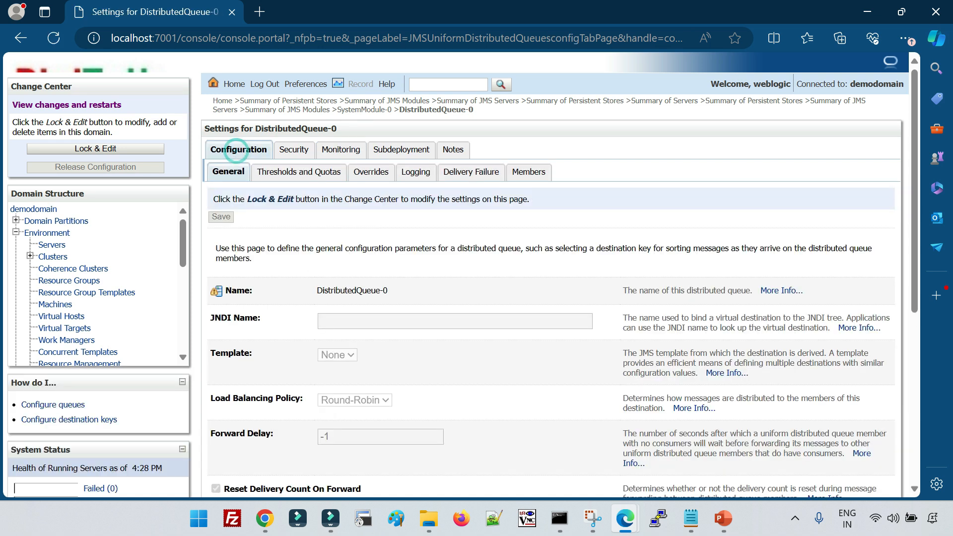
# Switch to PowerPoint and compare the Distributed Queue slide's targeting diagram with the Queue slide's separate subdeployments
pyautogui.click(724, 518)
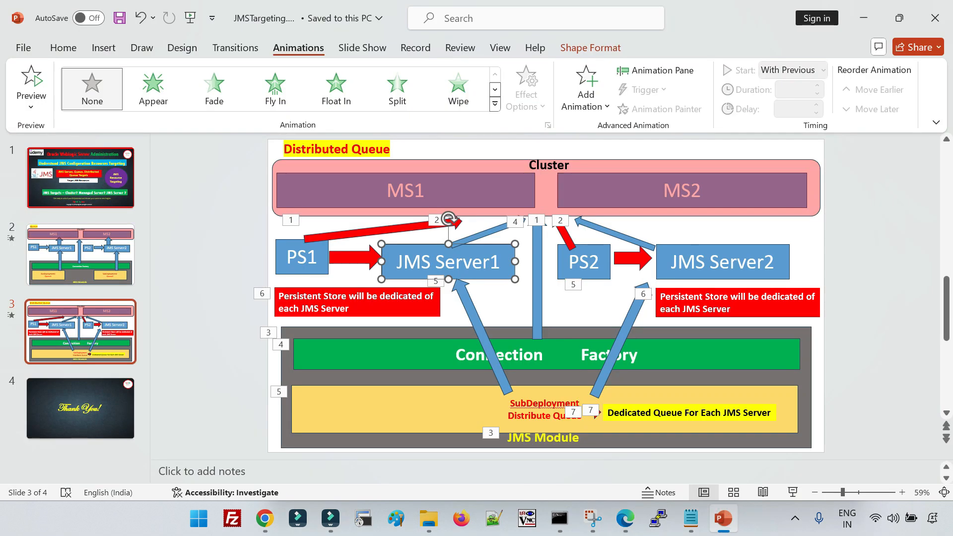
pyautogui.scroll(1, 546, 414)
pyautogui.scroll(-1, 546, 415)
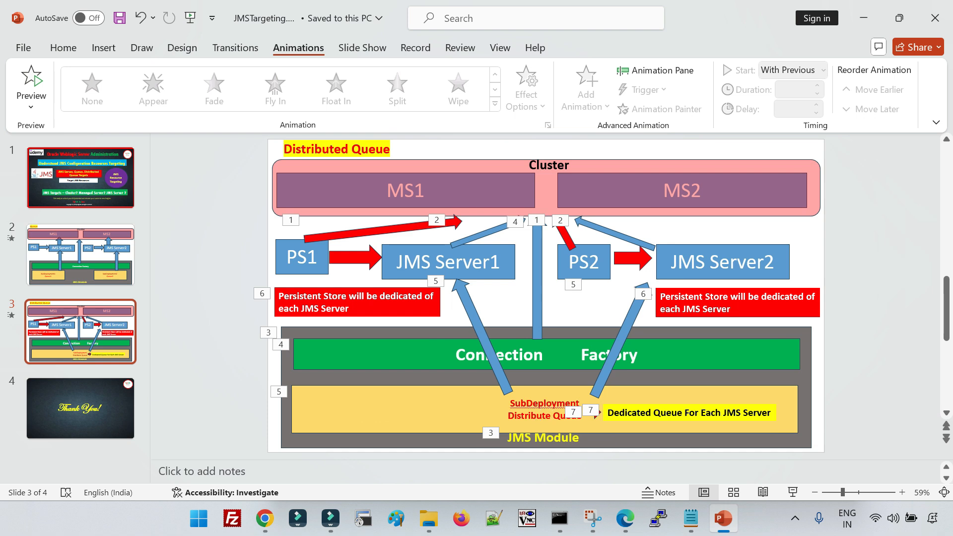
pyautogui.scroll(2, 547, 415)
pyautogui.scroll(-2, 508, 411)
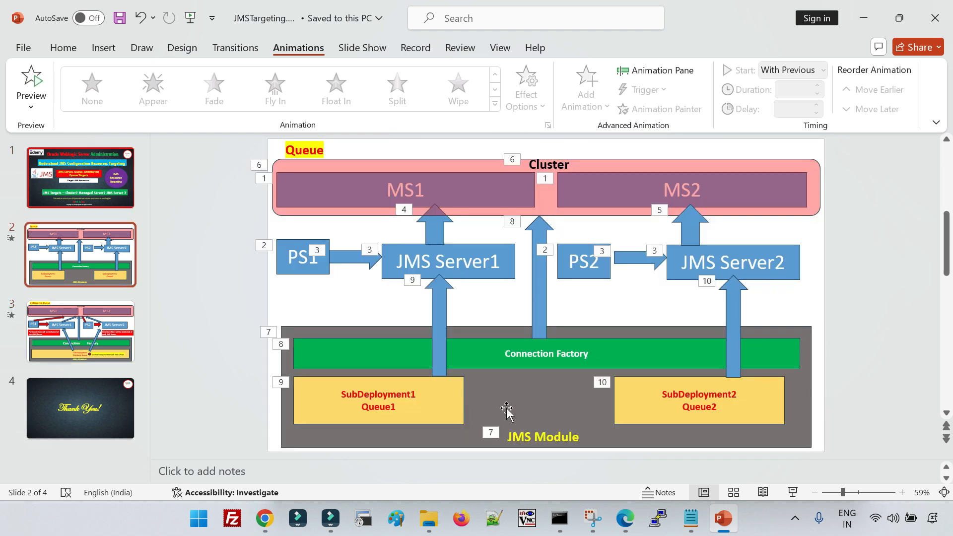